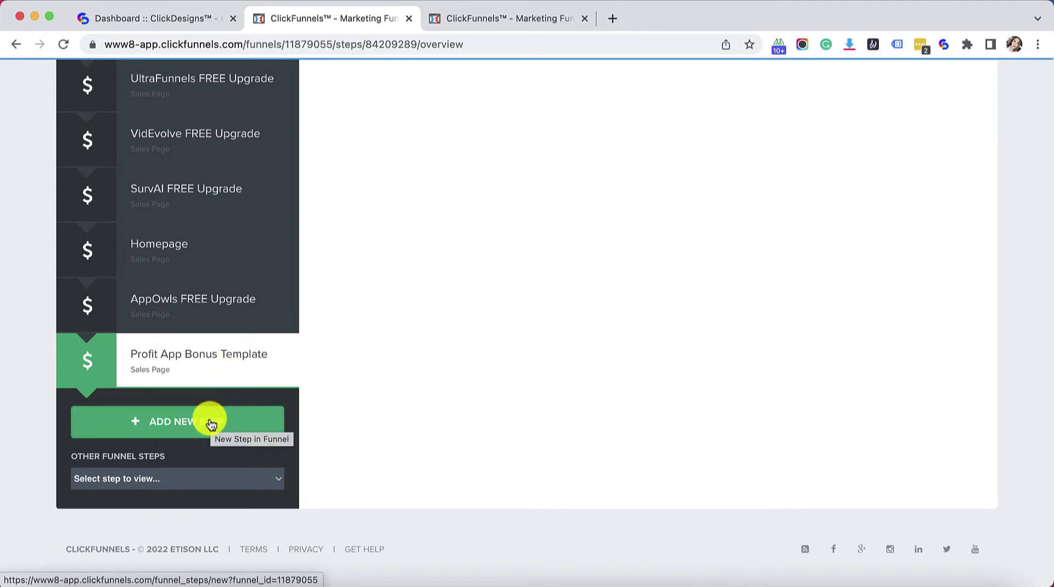
- Create a new funnel step named 'Test Funnel' with the path 'test-step'
left_click(211, 425)
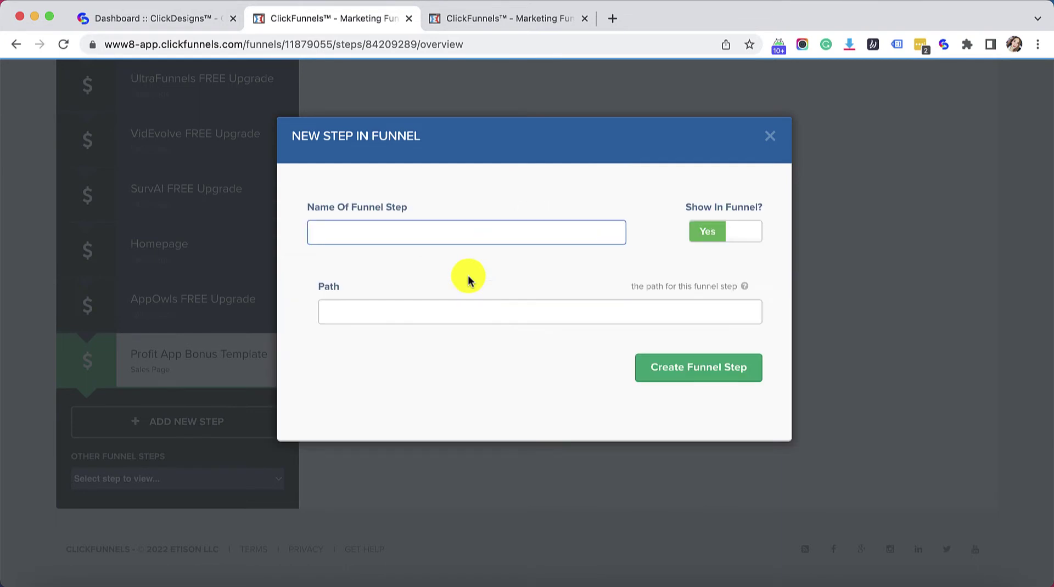
type("Test Funnel")
left_click(453, 314)
type("test-f")
key("BackSpace")
type("step")
left_click(665, 381)
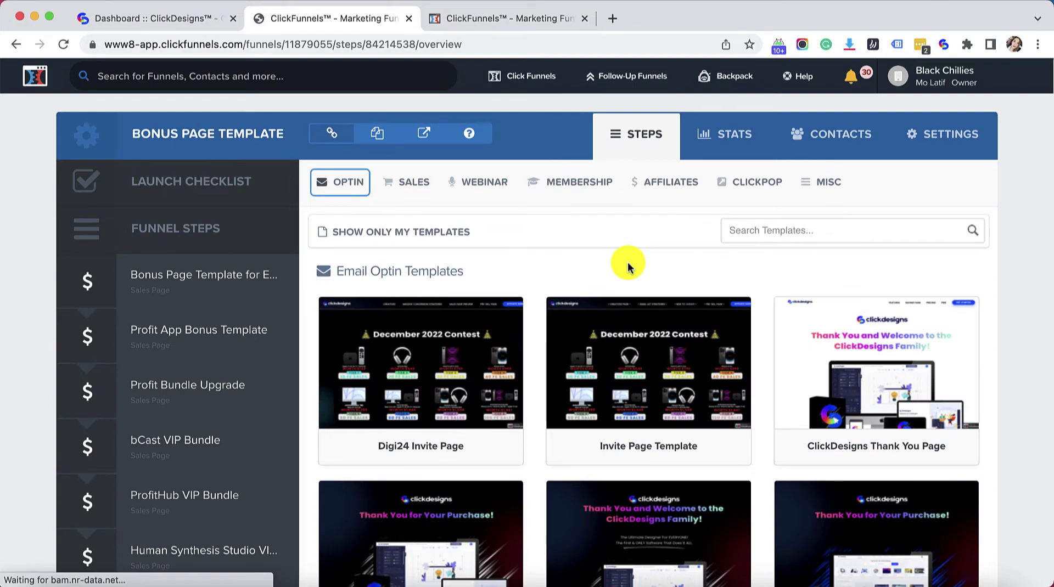
- Show the Product Launch templates under the SALES category
scroll(628, 266, "down", 15)
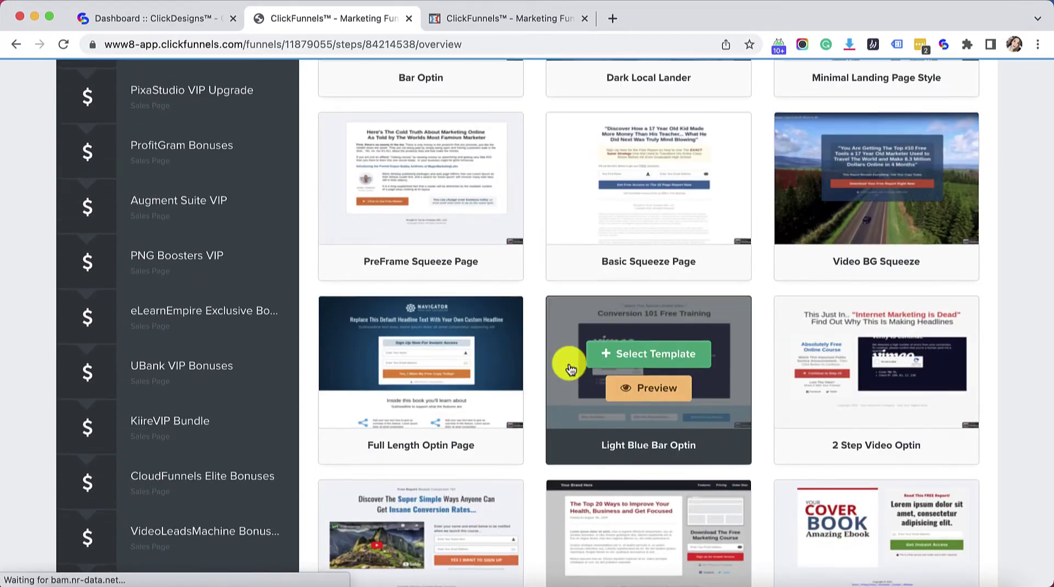
scroll(567, 363, "up", 15)
mouse_move(425, 187)
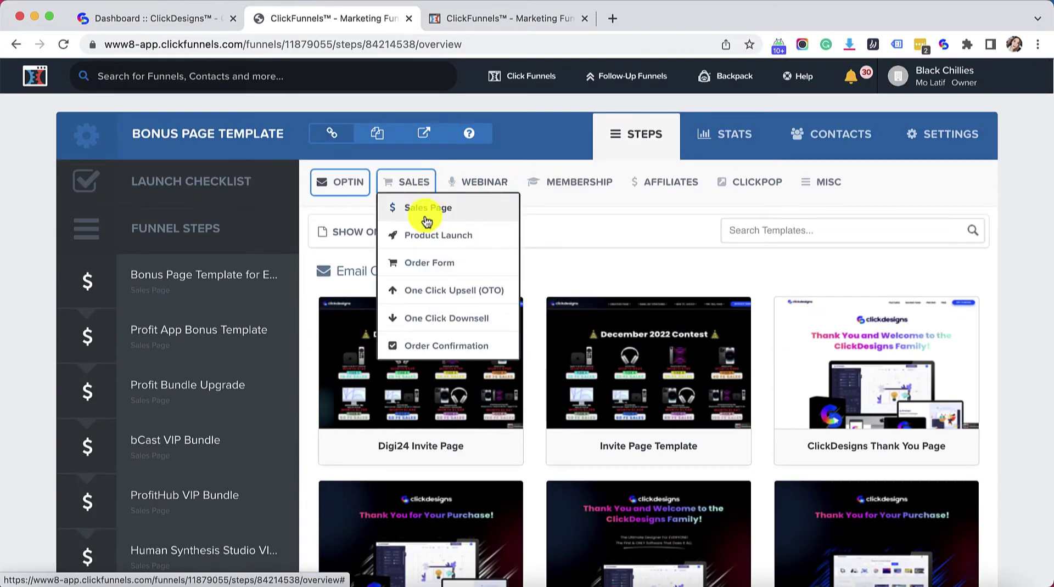
left_click(424, 235)
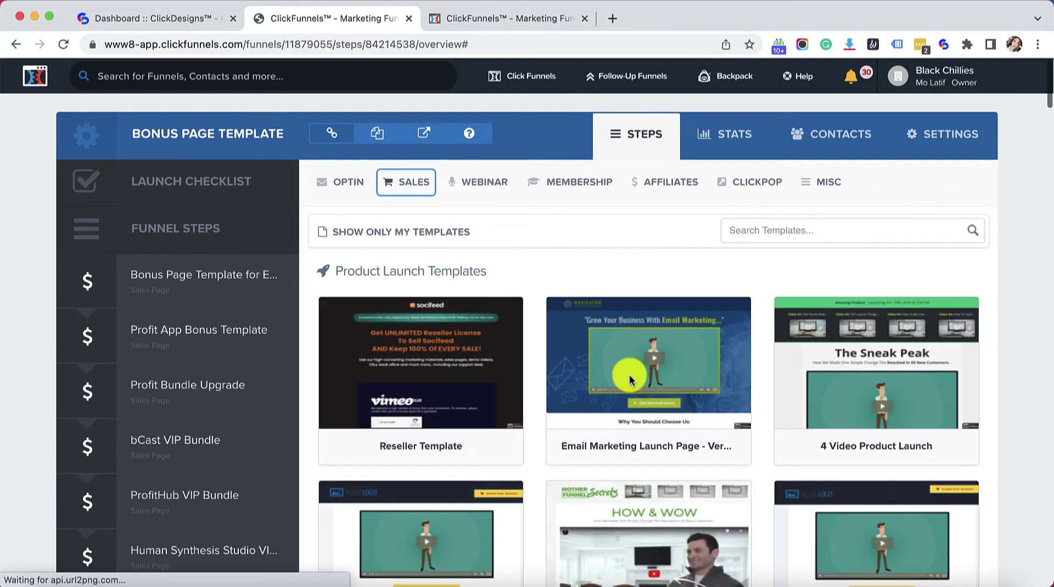
- Preview the 4 Video Product Launch template and scroll through its page
scroll(631, 373, "down", 1)
mouse_move(631, 376)
mouse_move(878, 343)
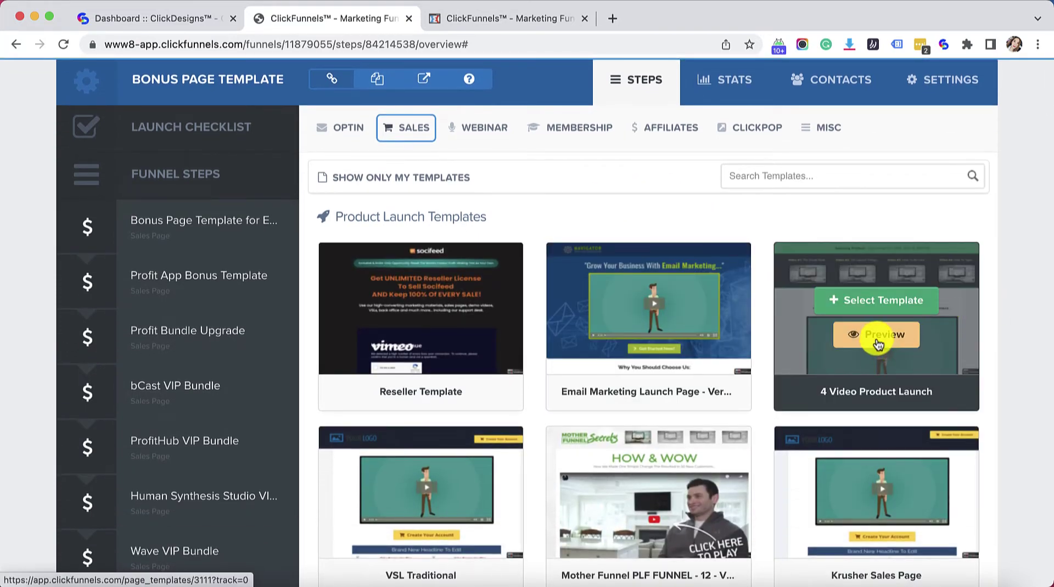
left_click(879, 343)
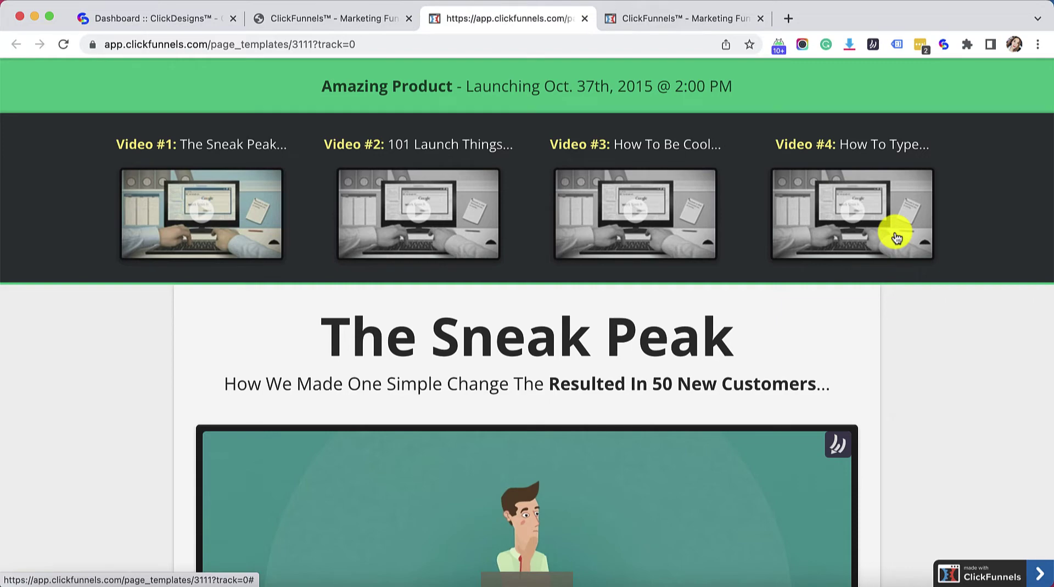
scroll(896, 237, "down", 20)
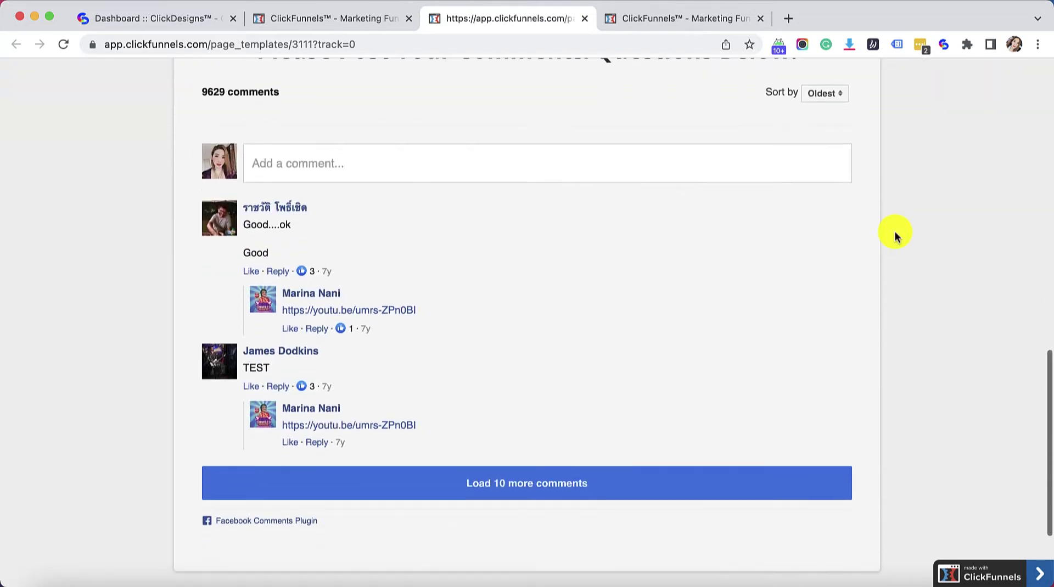
scroll(895, 237, "up", 20)
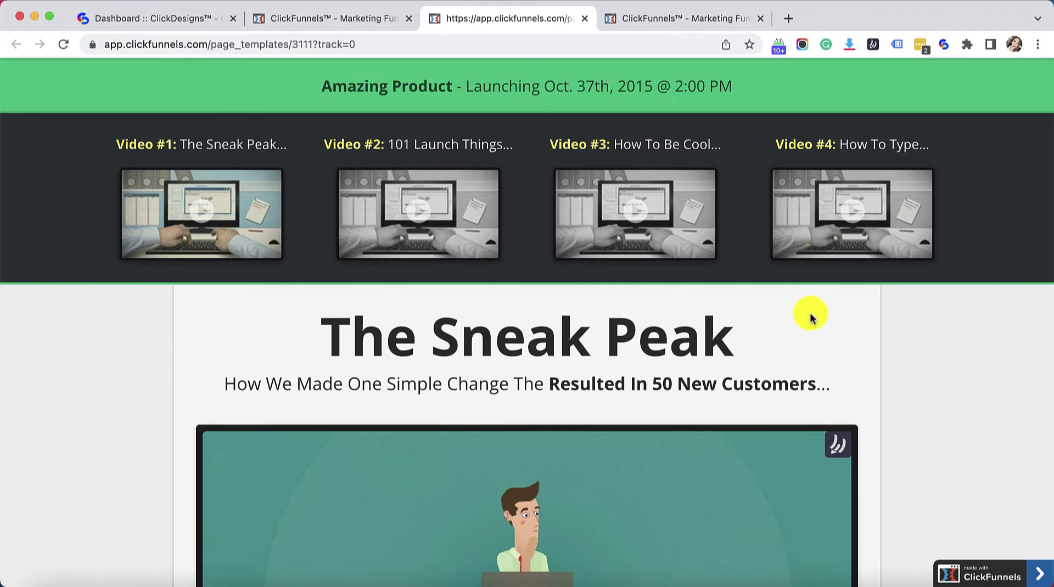
- Select the Profit App Bonus Template in the Funnel Steps list and open its page in the editor
left_click(324, 19)
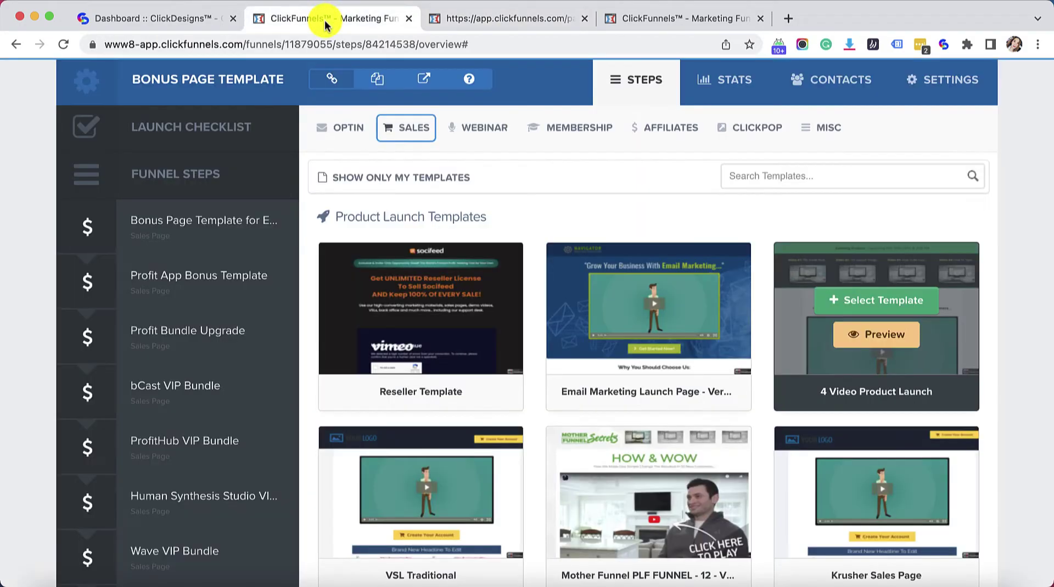
scroll(138, 526, "down", 20)
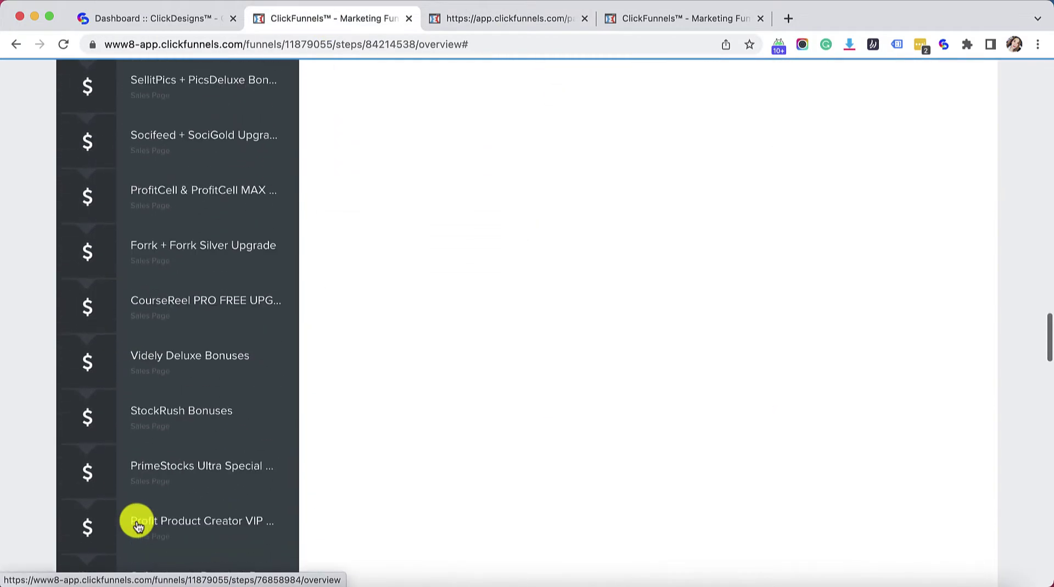
scroll(137, 526, "down", 20)
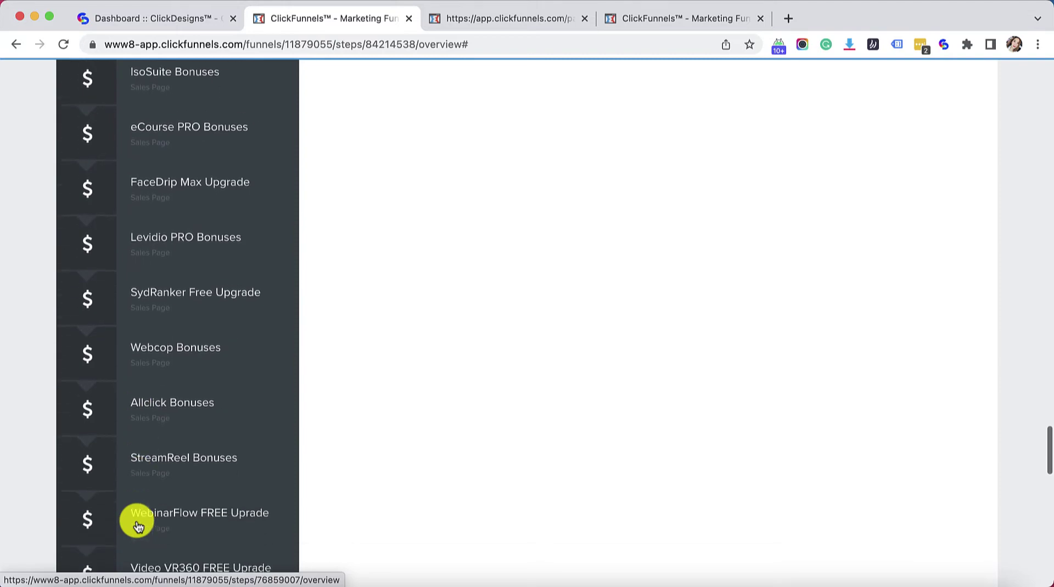
scroll(137, 526, "down", 3)
left_click(201, 315)
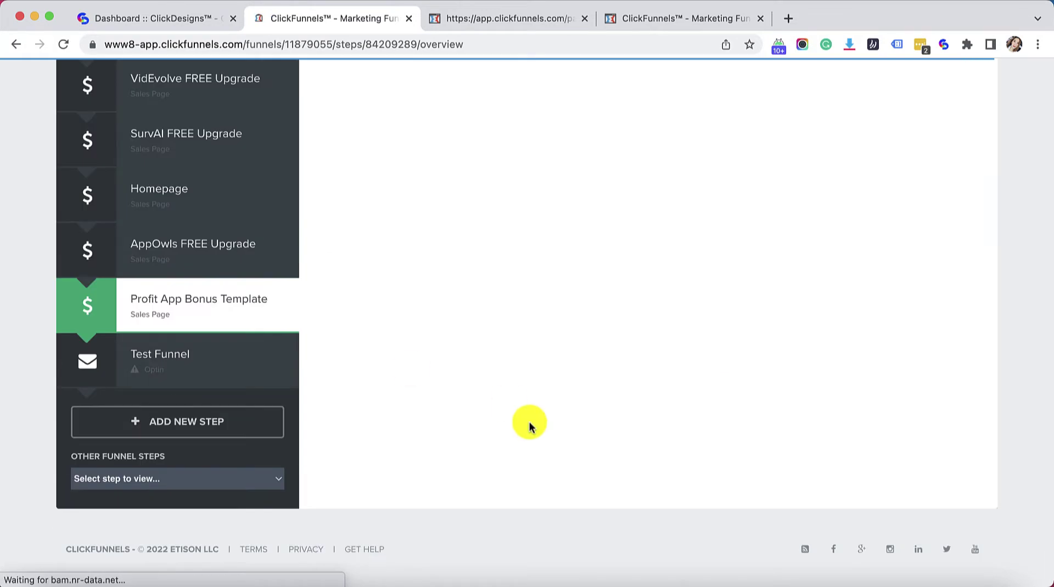
scroll(574, 310, "up", 20)
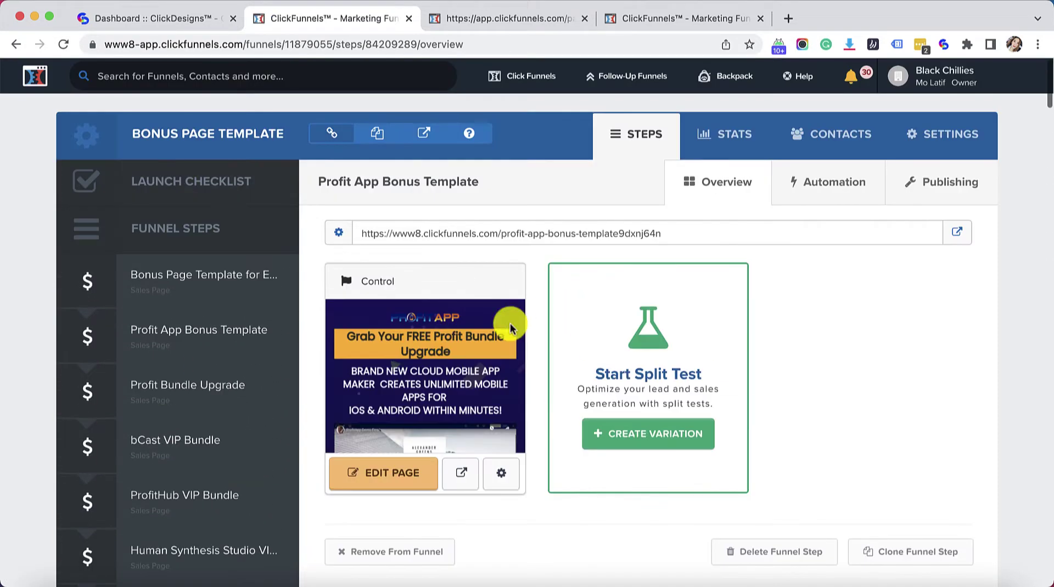
left_click(356, 476)
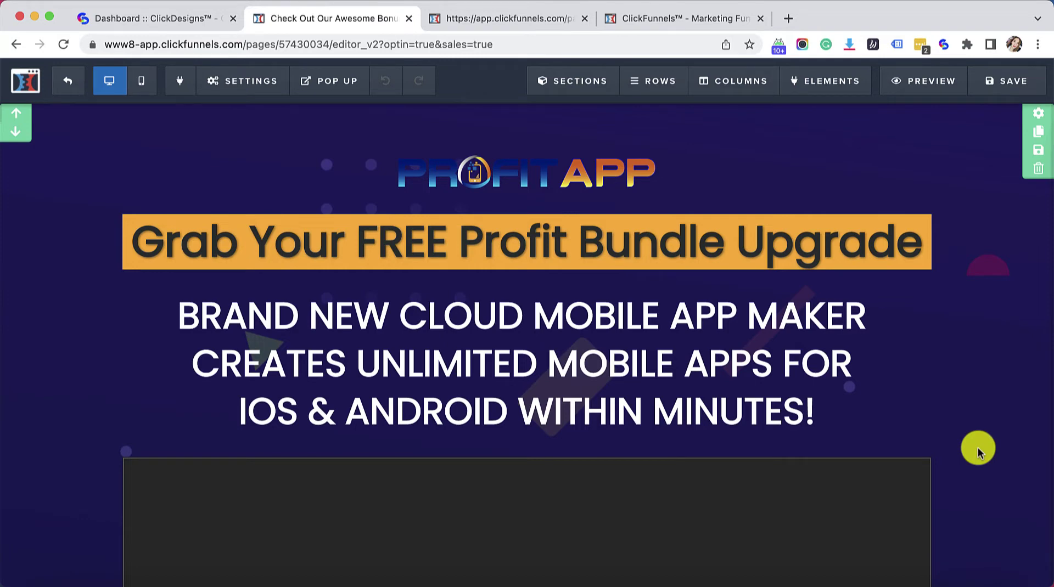
- Clear the BG IMAGE address in Settings > Background, then switch to the ClickDesigns dashboard
left_click(251, 84)
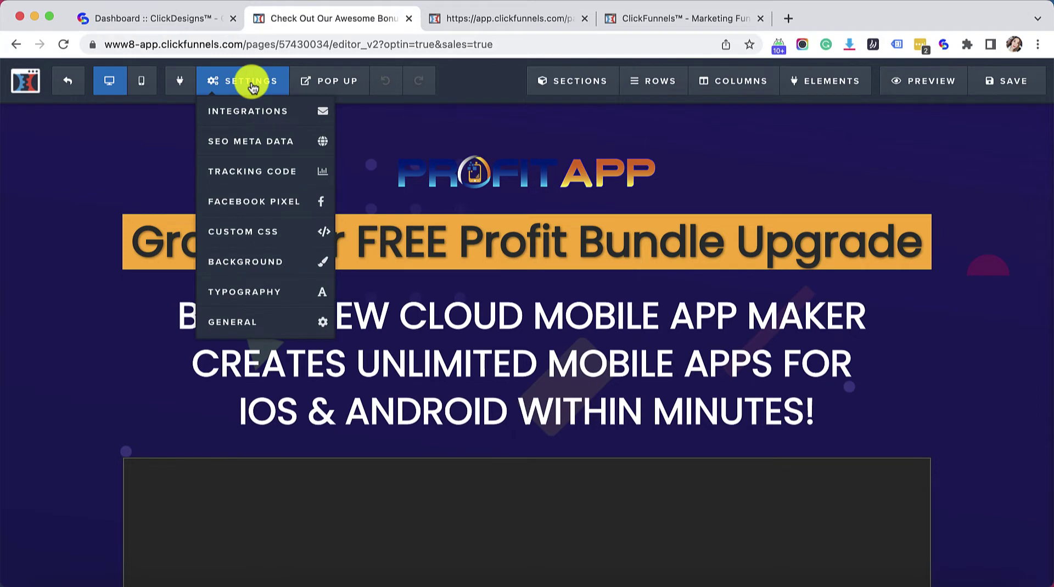
left_click(247, 261)
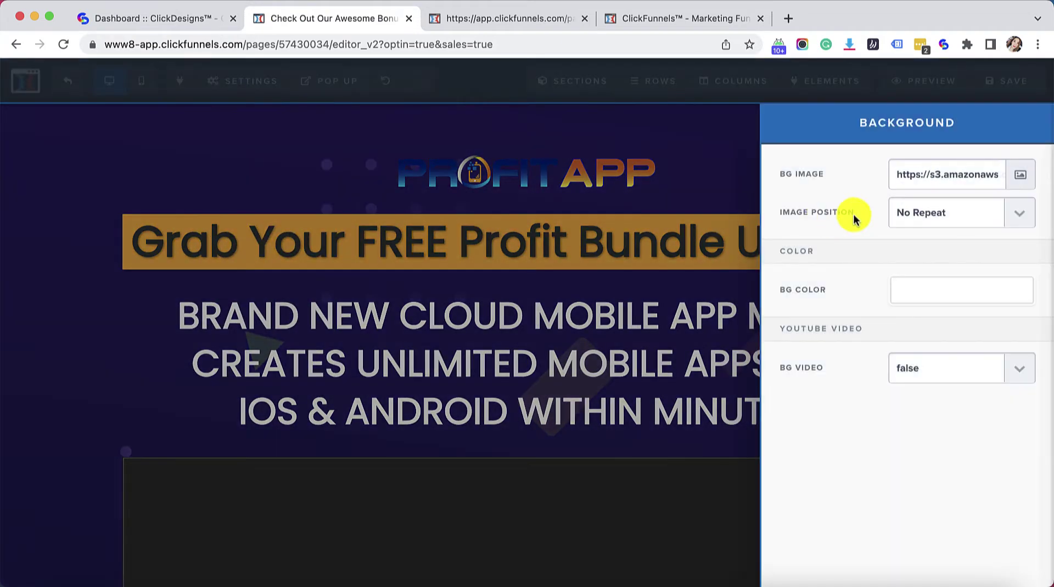
triple_click(925, 178)
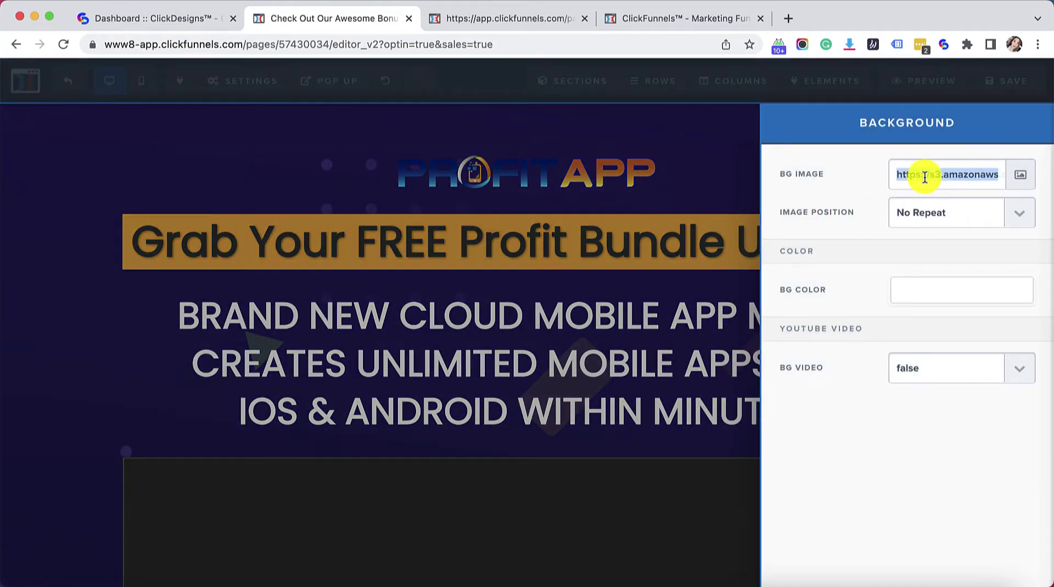
key("BackSpace")
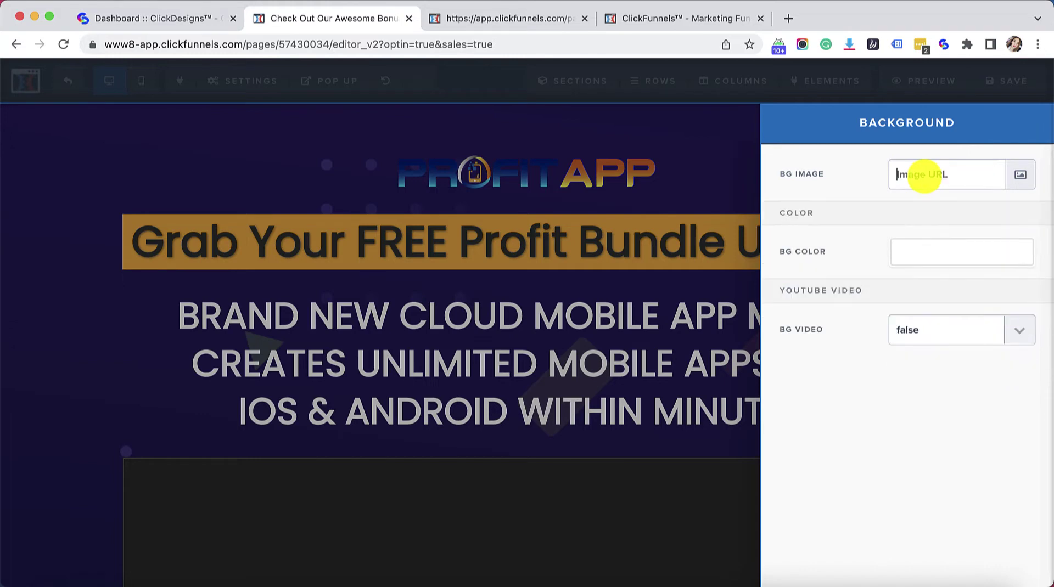
left_click(655, 142)
left_click(117, 20)
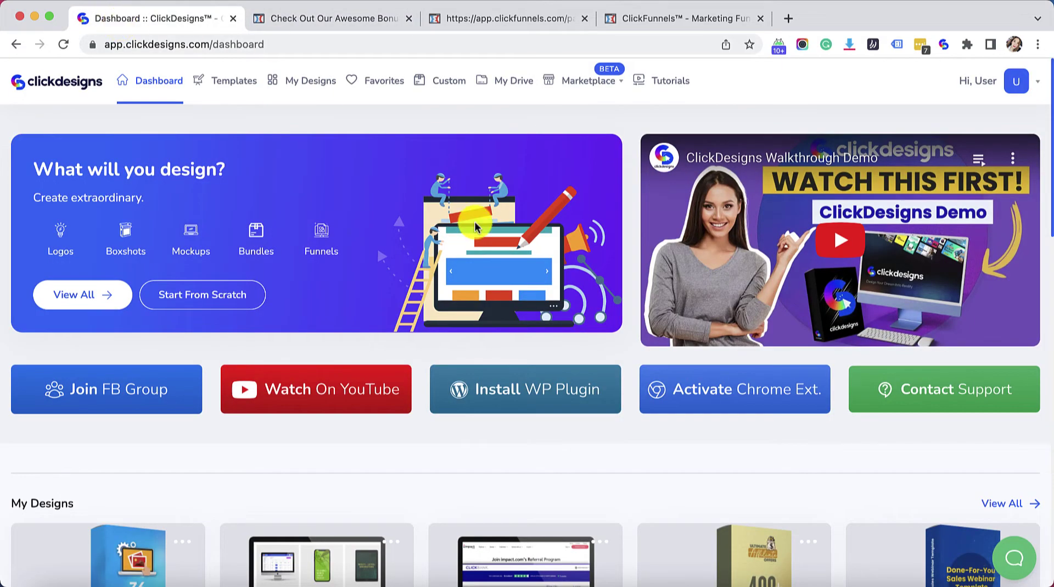
- Show the Backgrounds category in the ClickDesigns template catalog
left_click(251, 83)
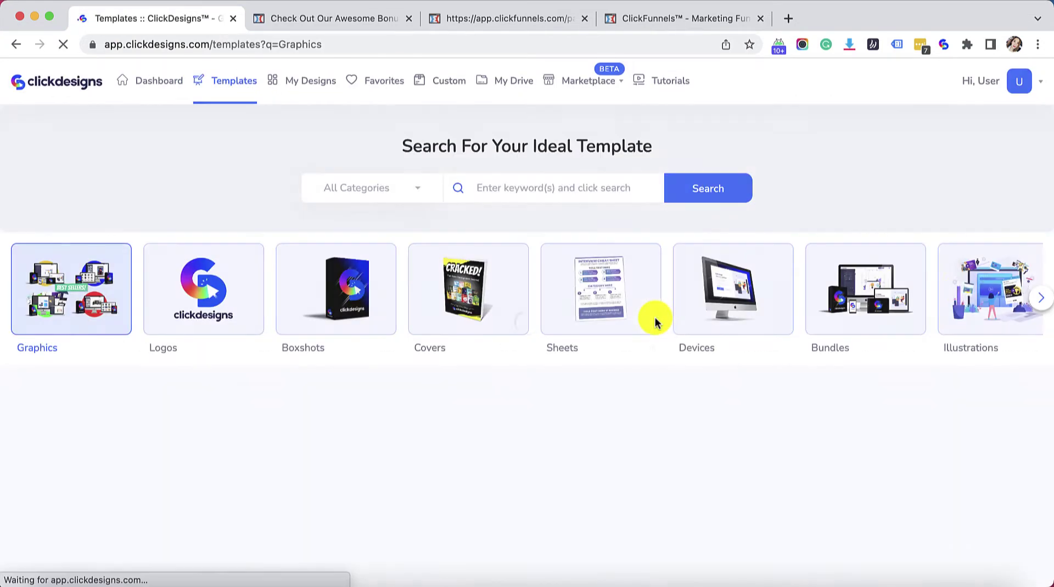
left_click(1037, 298)
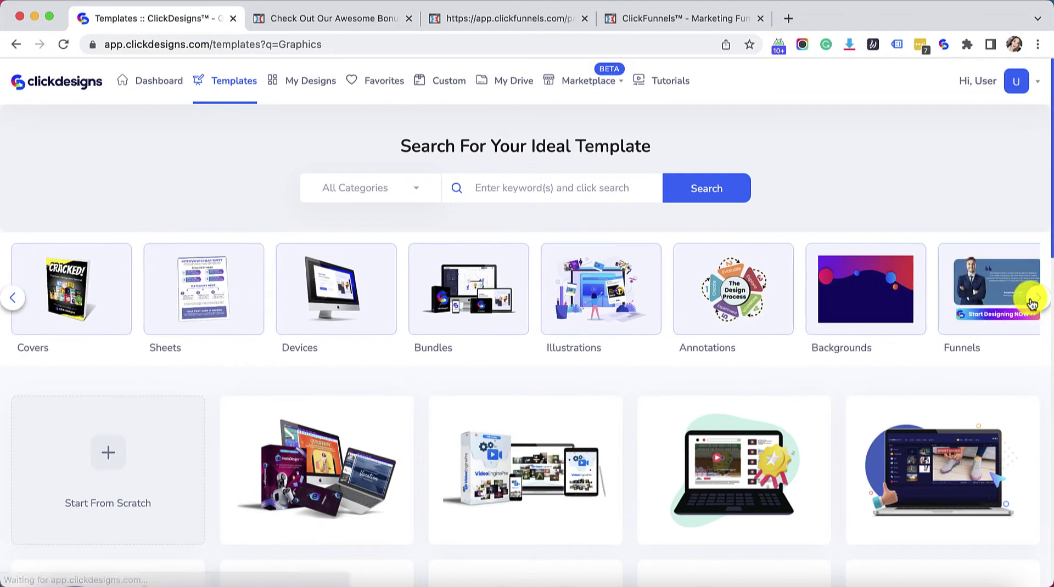
left_click(852, 313)
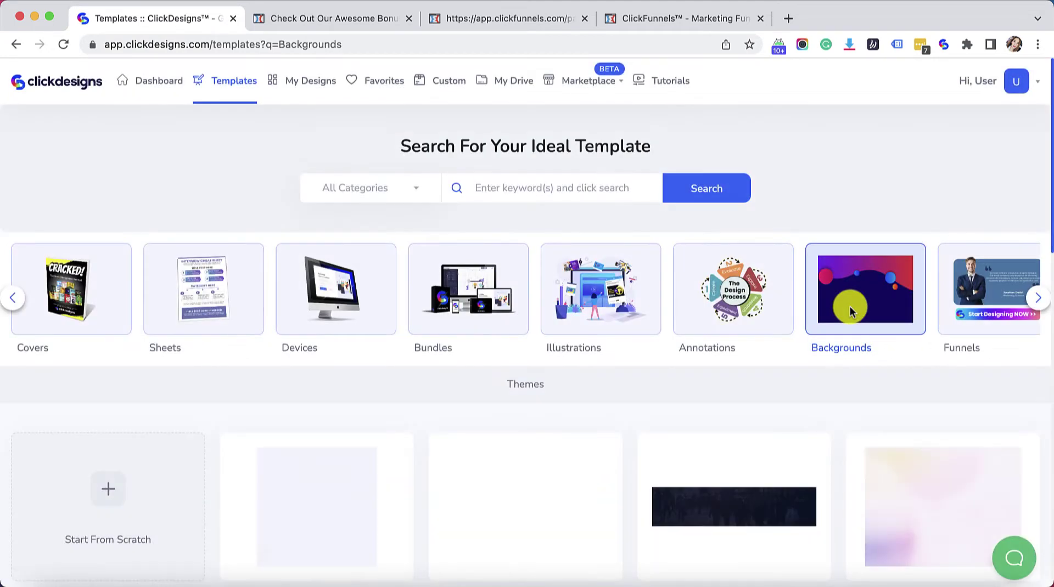
- Scroll through the background templates and open the Themes collection
scroll(746, 386, "down", 3)
mouse_move(747, 388)
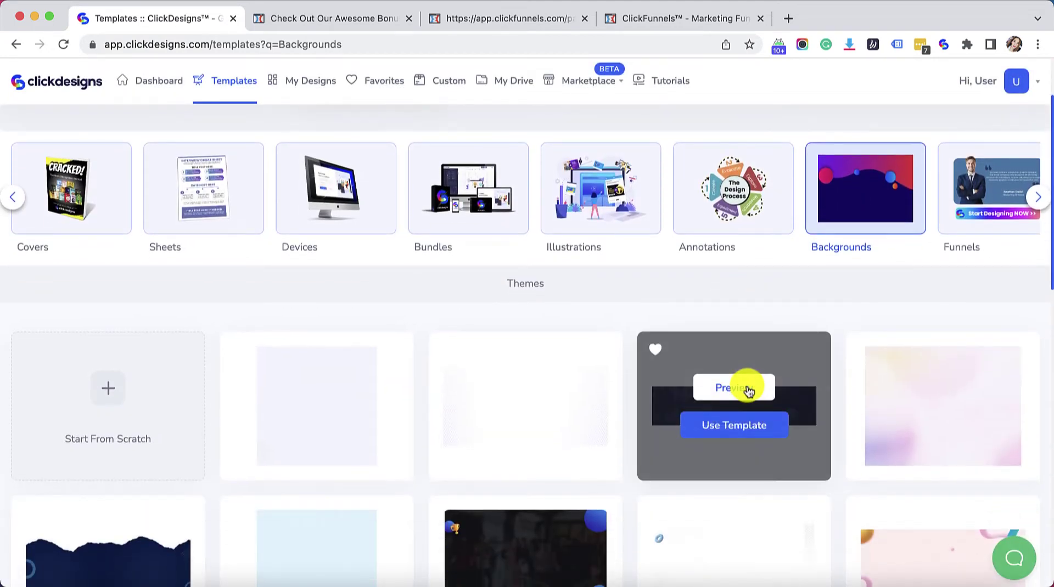
scroll(745, 385, "down", 2)
scroll(744, 384, "down", 2)
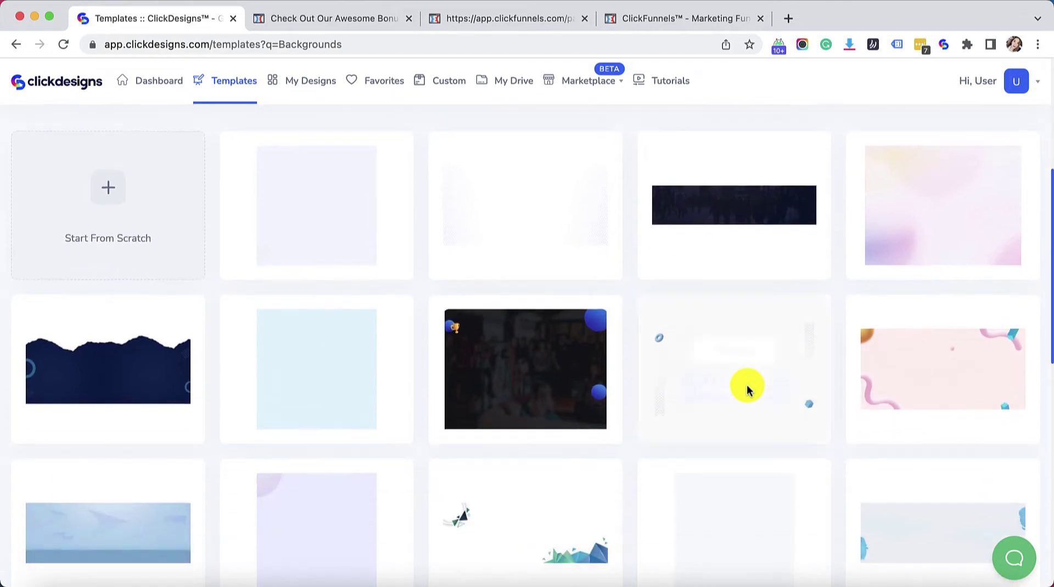
scroll(616, 416, "down", 5)
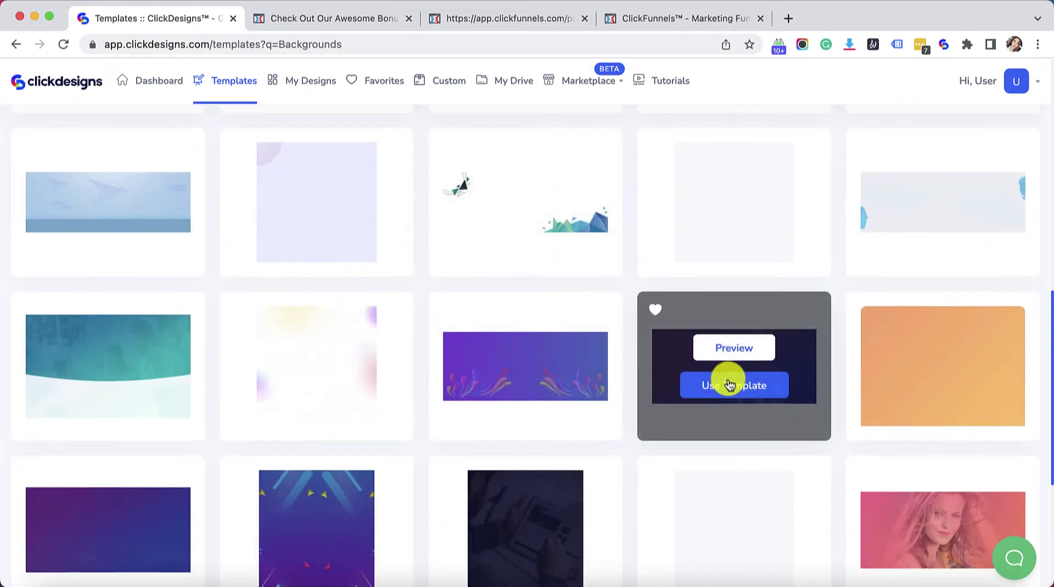
scroll(729, 384, "down", 2)
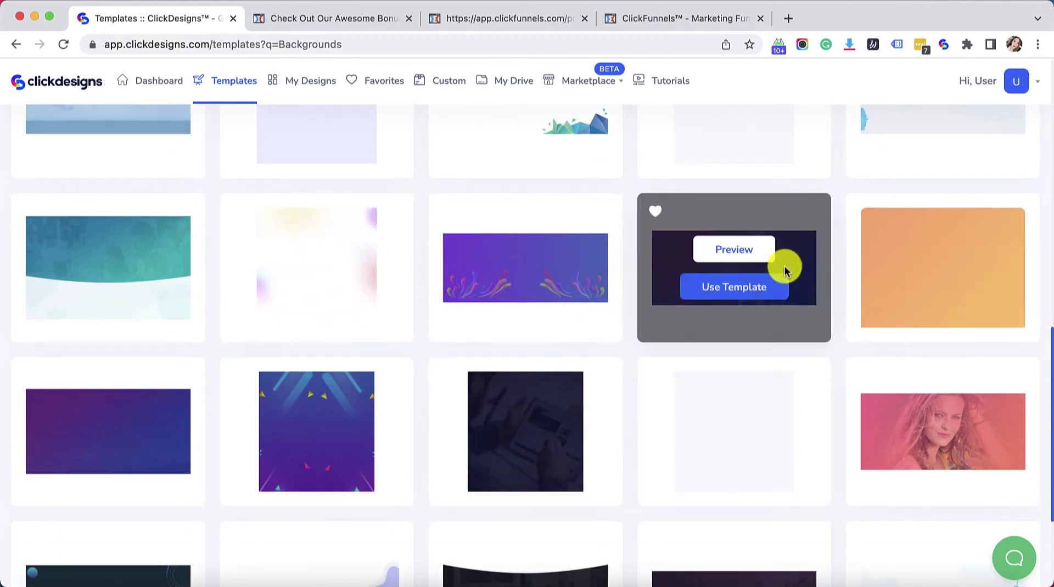
scroll(802, 269, "down", 3)
scroll(800, 269, "down", 1)
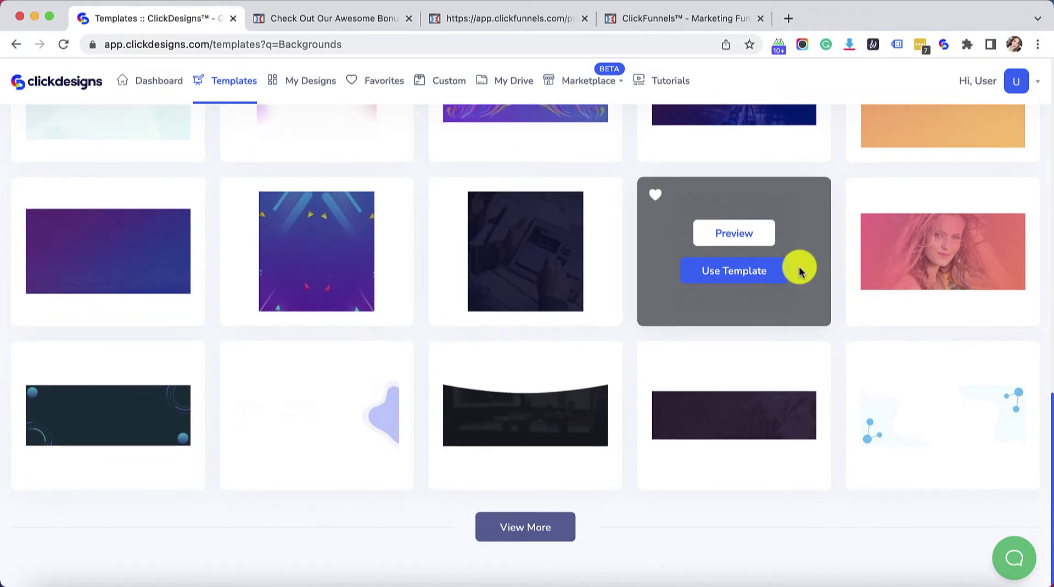
scroll(498, 390, "up", 10)
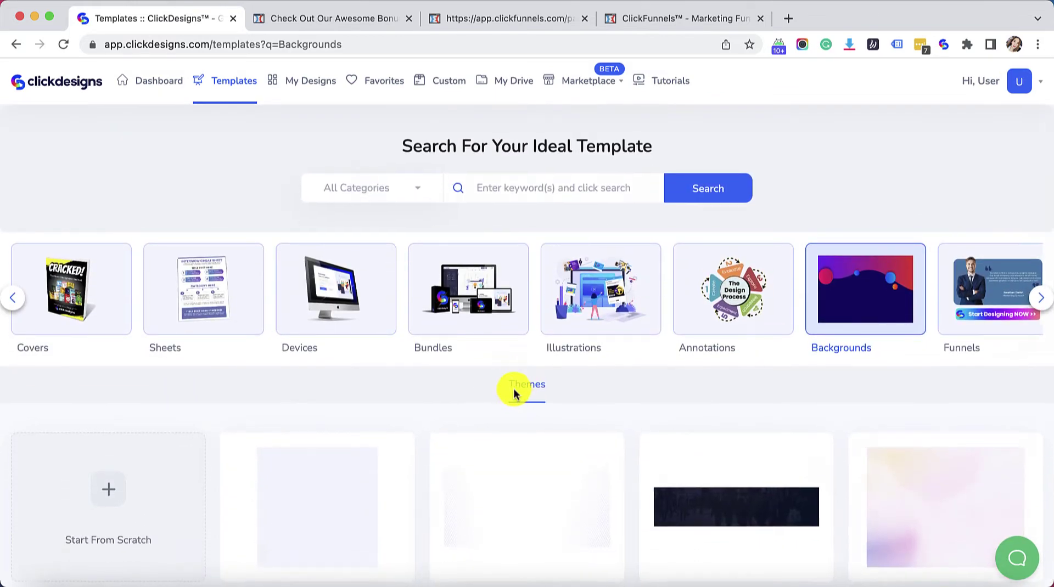
left_click(512, 391)
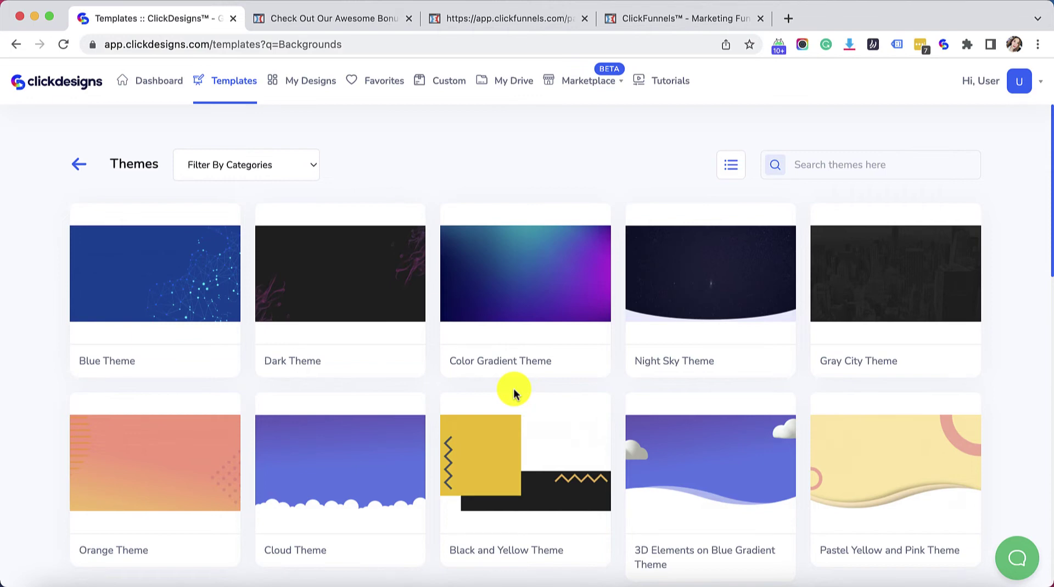
- Start customising Dark Theme and delete its grey background from the preview
left_click(351, 297)
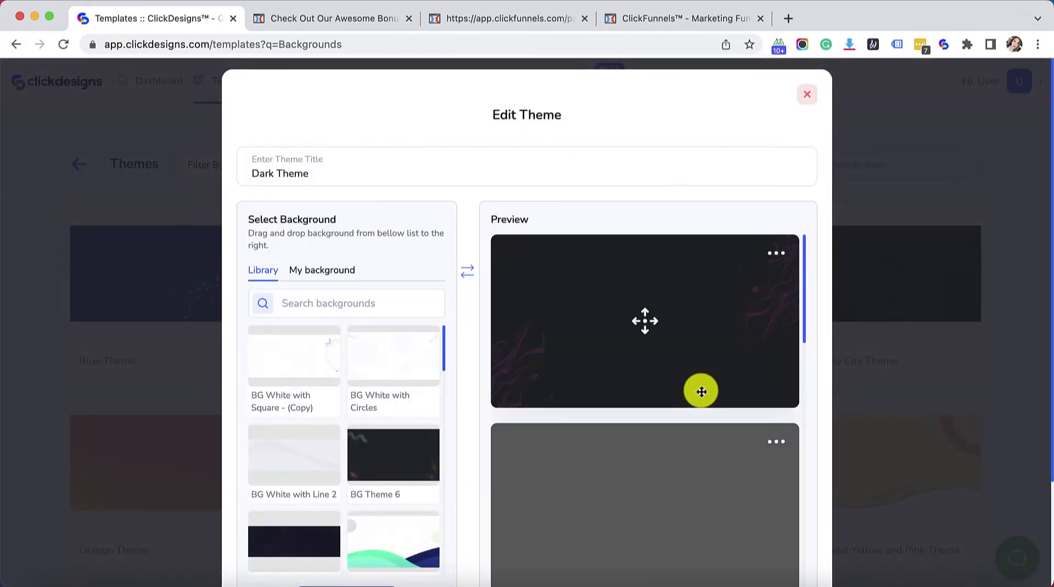
scroll(731, 327, "down", 9)
left_click(773, 307)
scroll(743, 339, "up", 3)
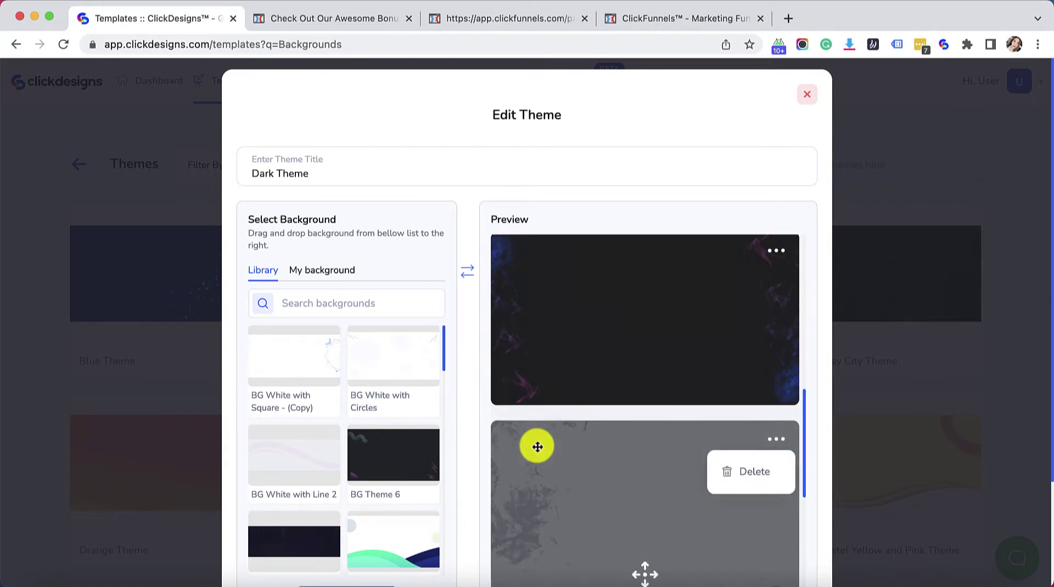
left_click(748, 485)
scroll(747, 487, "down", 3)
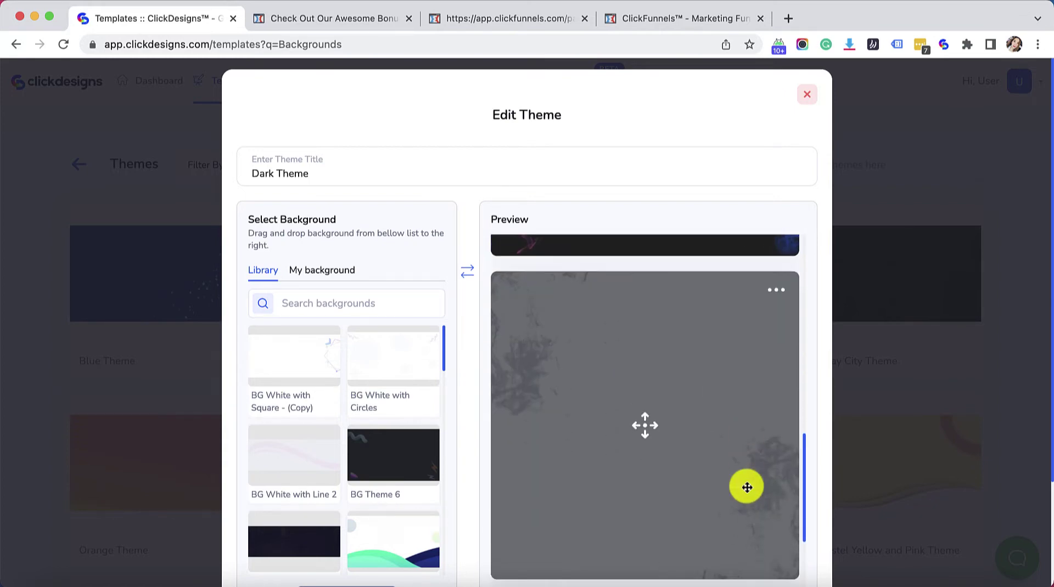
left_click(777, 291)
left_click(751, 319)
- Load more backgrounds and add the black planet background WB Backround 4 to the preview
scroll(695, 418, "down", 3)
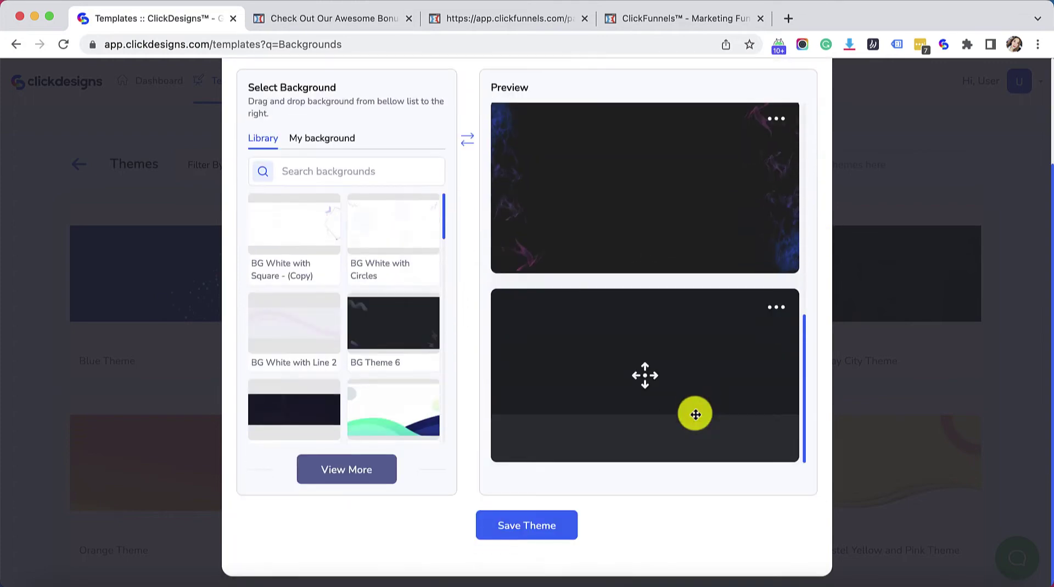
scroll(368, 399, "down", 6)
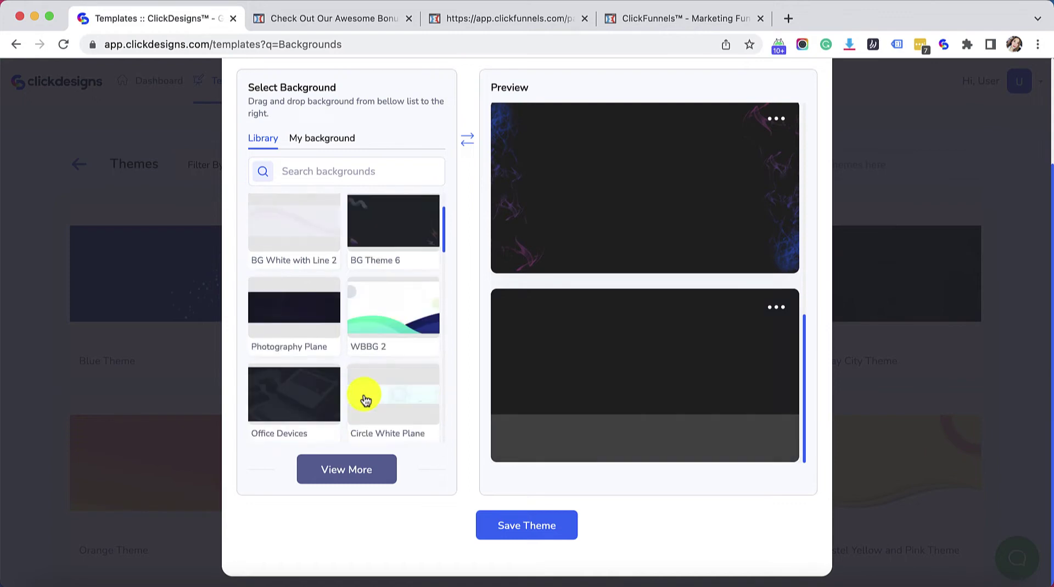
scroll(366, 400, "down", 5)
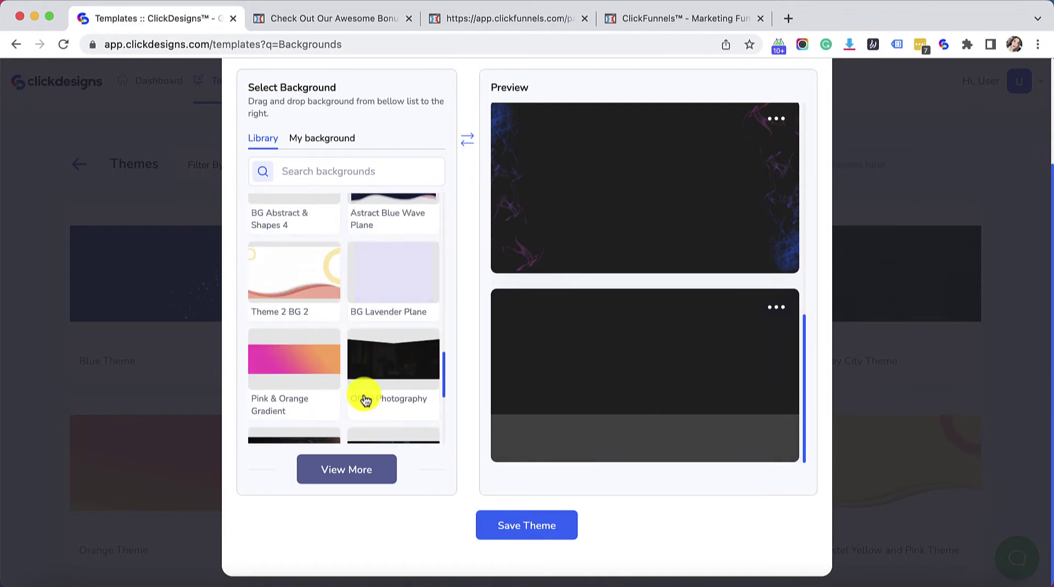
scroll(366, 400, "down", 3)
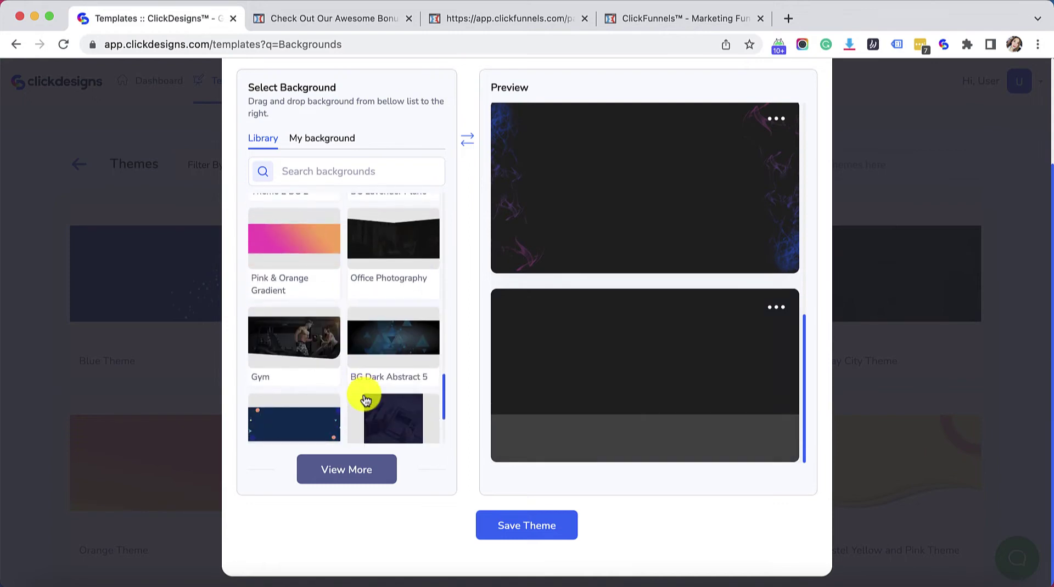
scroll(366, 400, "down", 3)
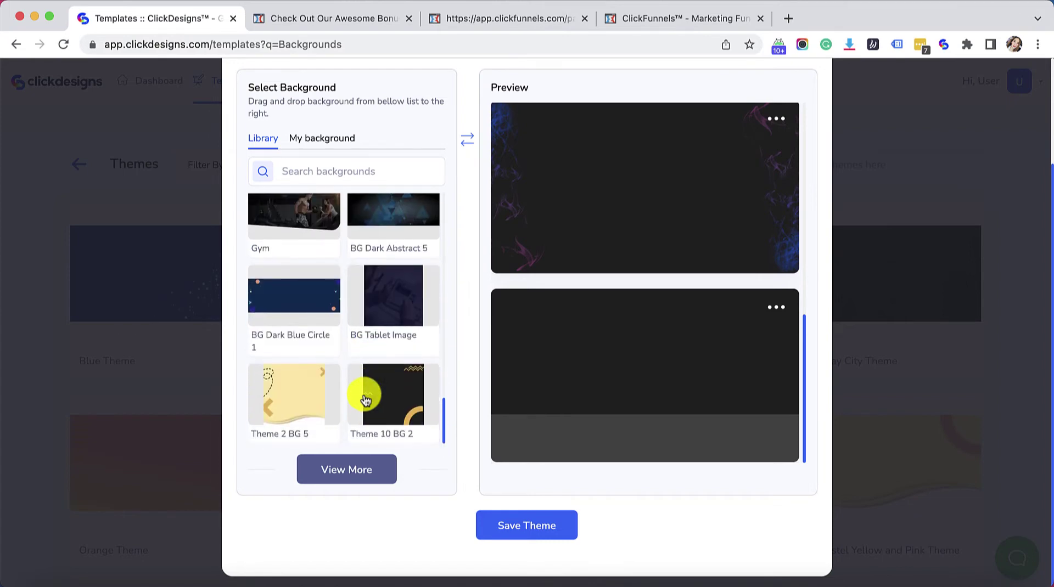
left_click(346, 468)
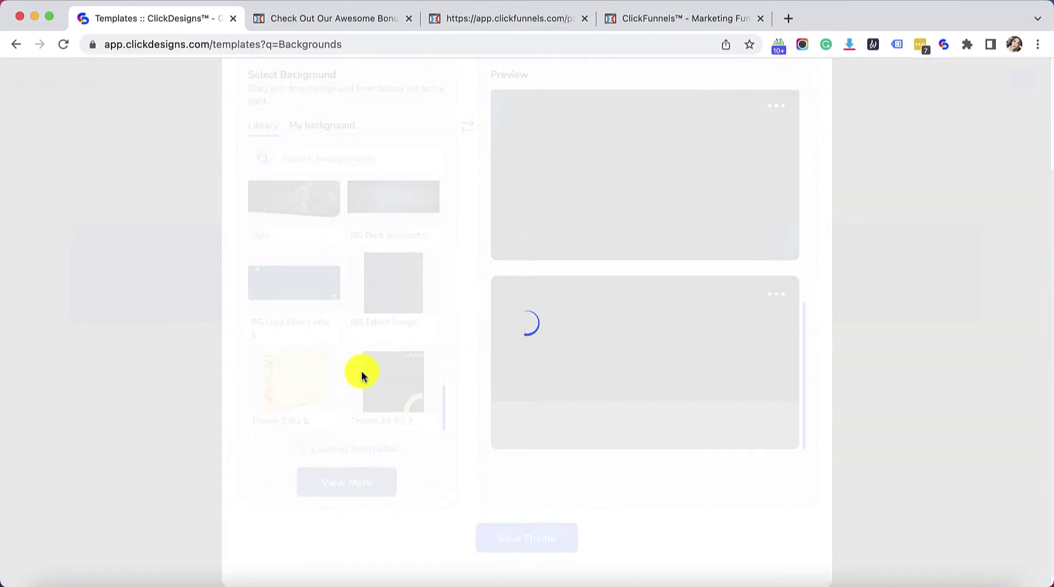
scroll(362, 375, "down", 12)
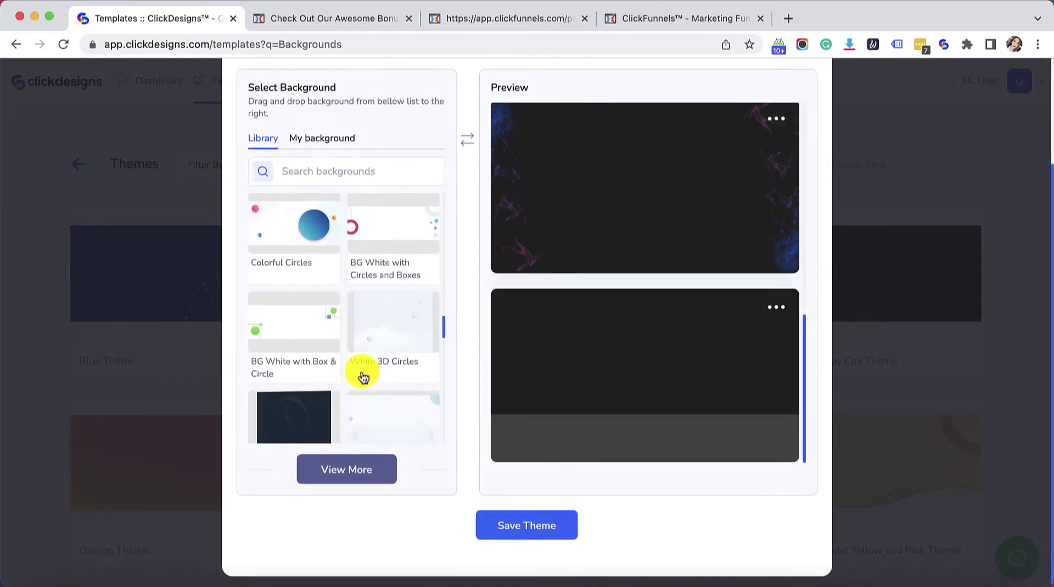
scroll(363, 376, "down", 6)
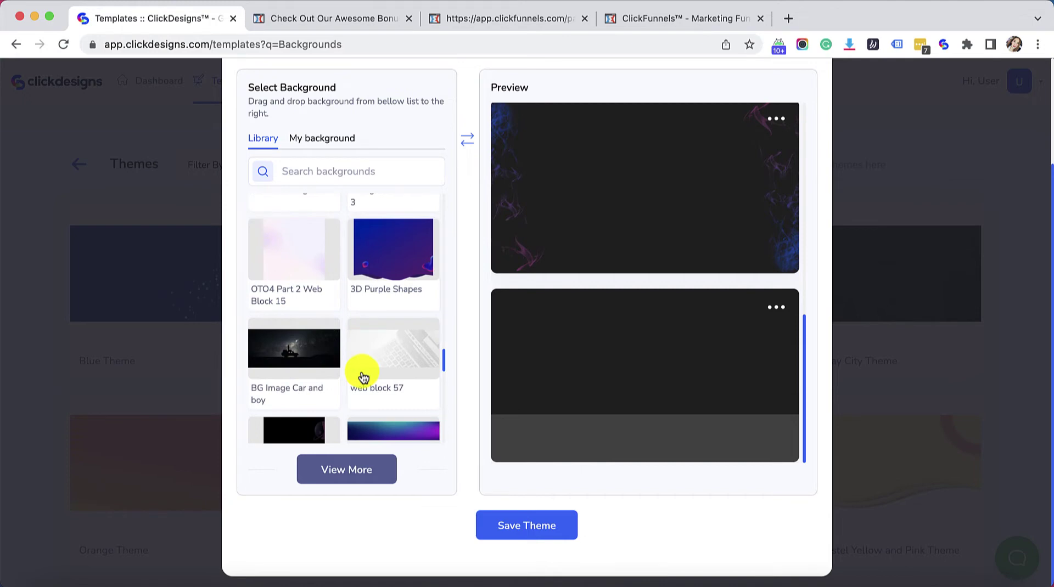
scroll(363, 376, "down", 3)
left_click(300, 372)
left_click_drag(648, 403, 687, 387)
- Remove the second background from the theme preview
scroll(400, 399, "down", 5)
scroll(402, 397, "down", 4)
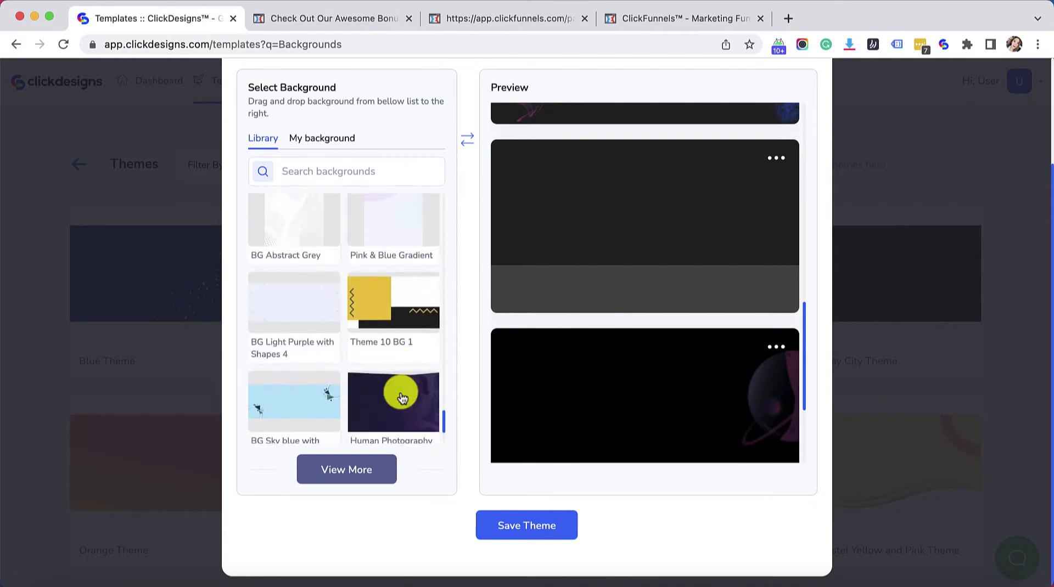
scroll(409, 404, "down", 2)
left_click(354, 467)
scroll(388, 405, "down", 10)
scroll(713, 329, "down", 5)
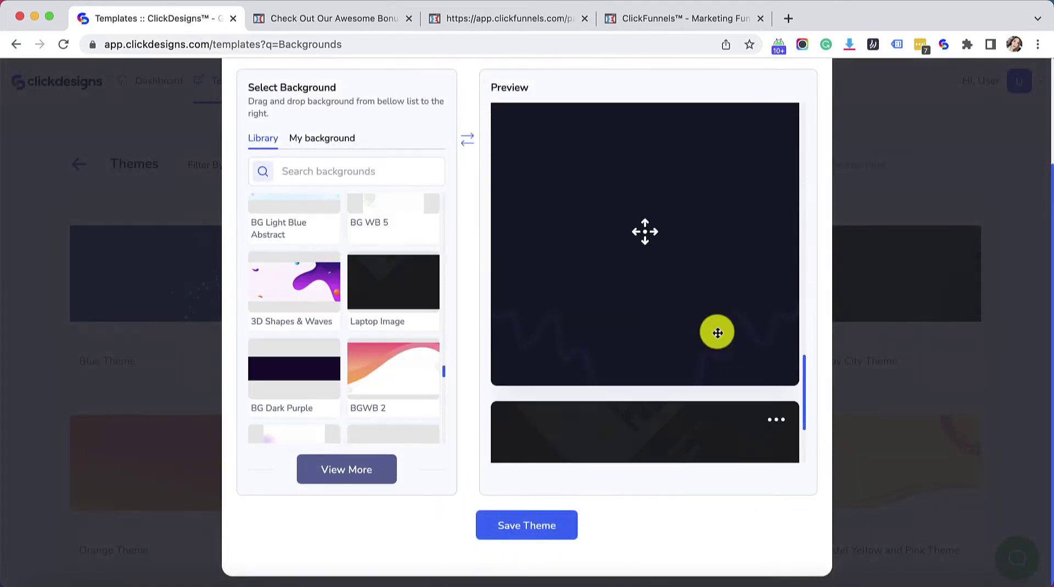
scroll(718, 333, "up", 8)
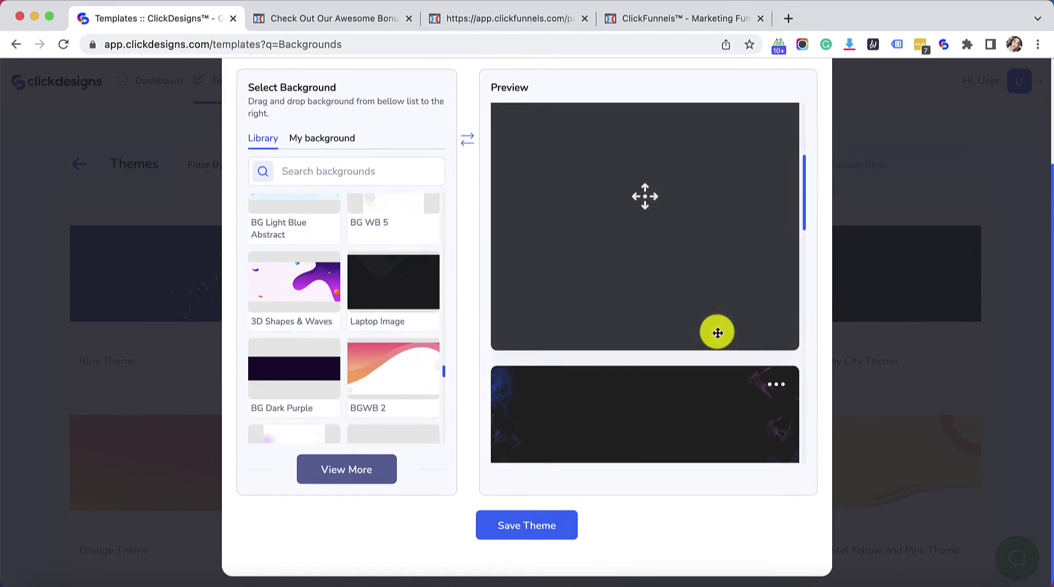
left_click(776, 309)
left_click(762, 340)
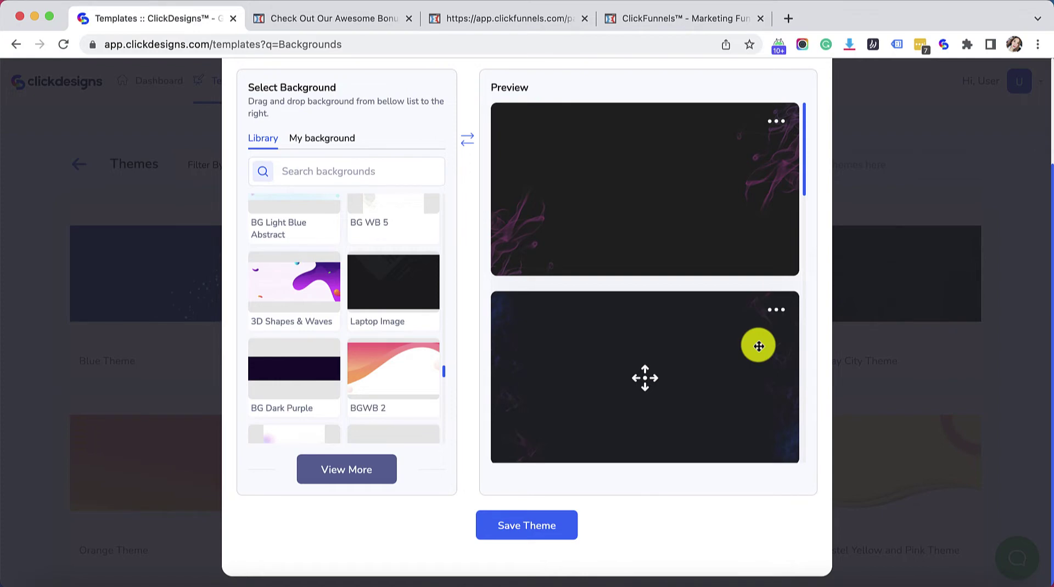
- Add the Photography Plane background to the preview and save the theme
scroll(624, 409, "down", 2)
scroll(624, 409, "up", 2)
scroll(624, 411, "down", 2)
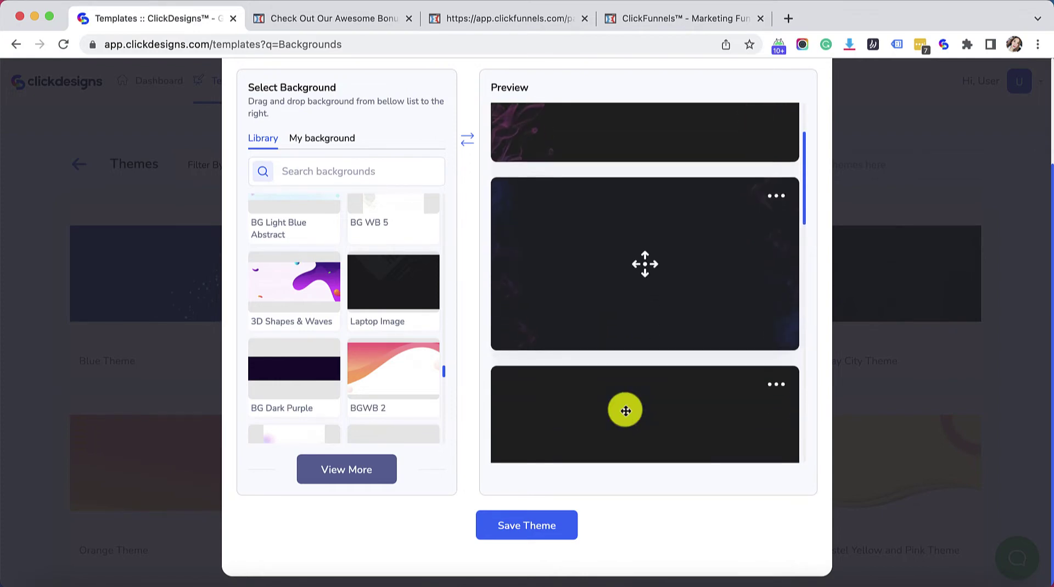
scroll(624, 410, "up", 2)
scroll(701, 275, "down", 4)
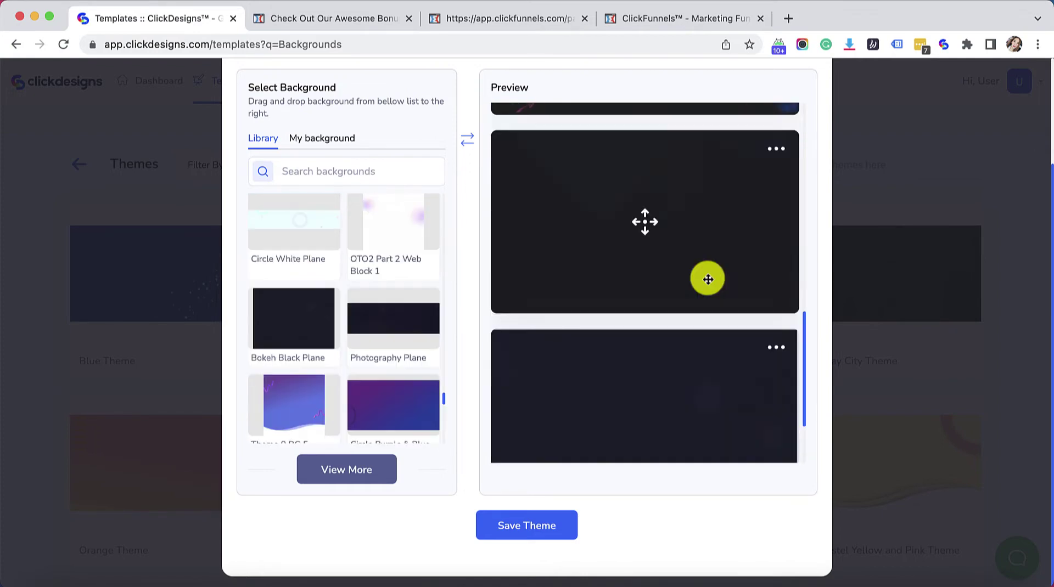
scroll(707, 279, "up", 5)
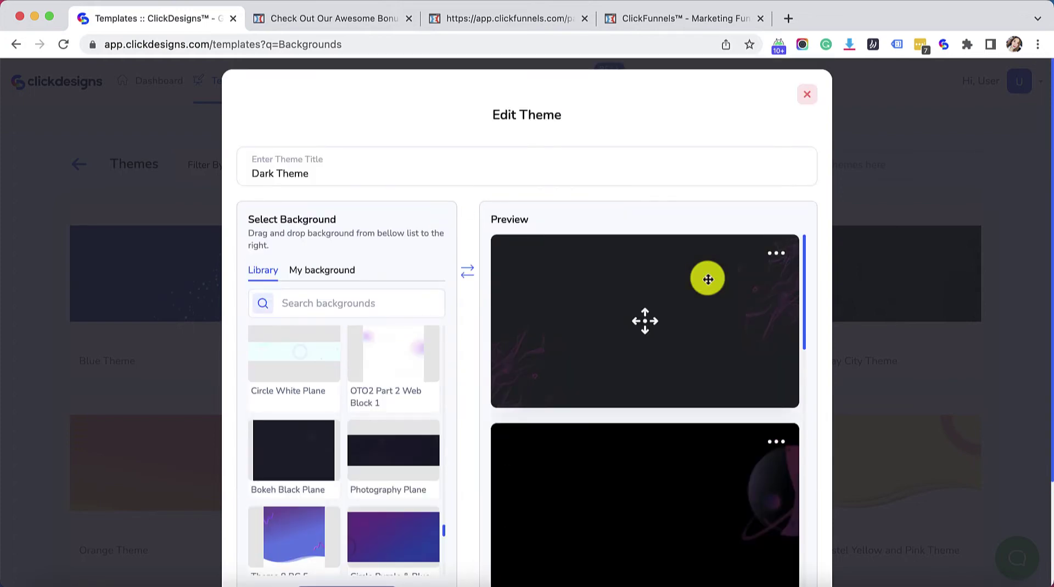
scroll(708, 279, "down", 5)
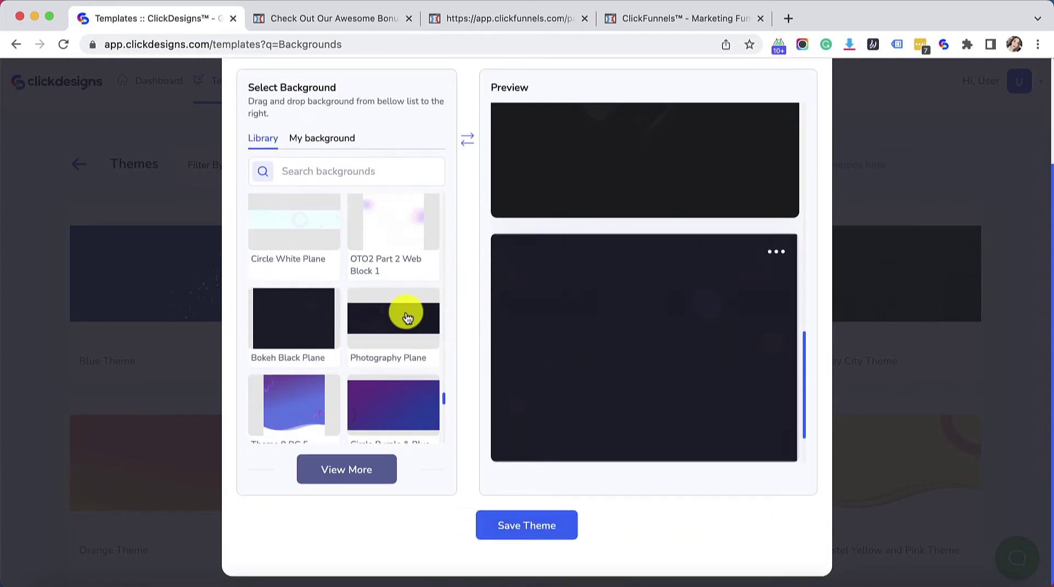
left_click_drag(407, 318, 642, 322)
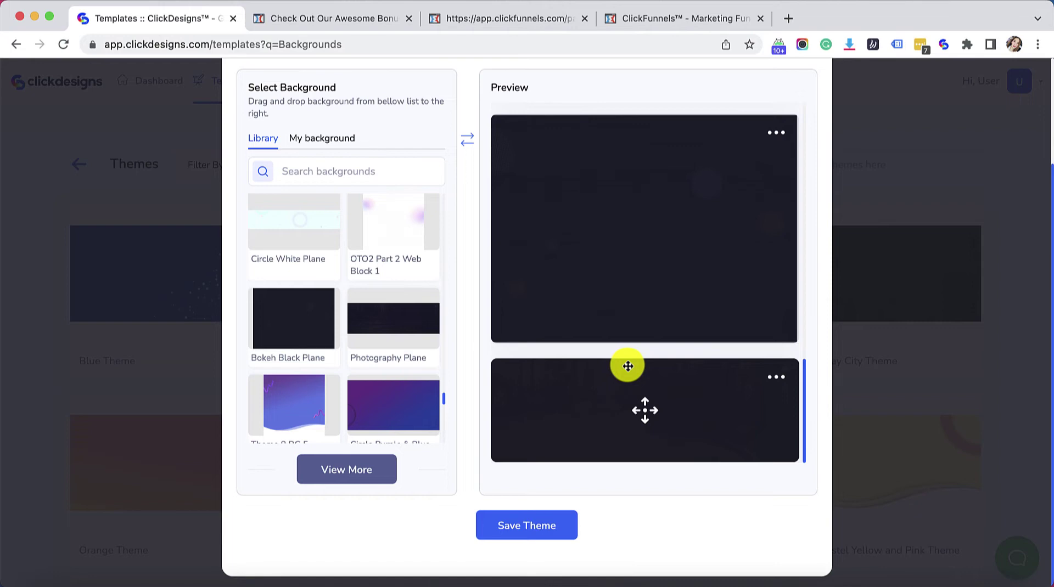
left_click(531, 537)
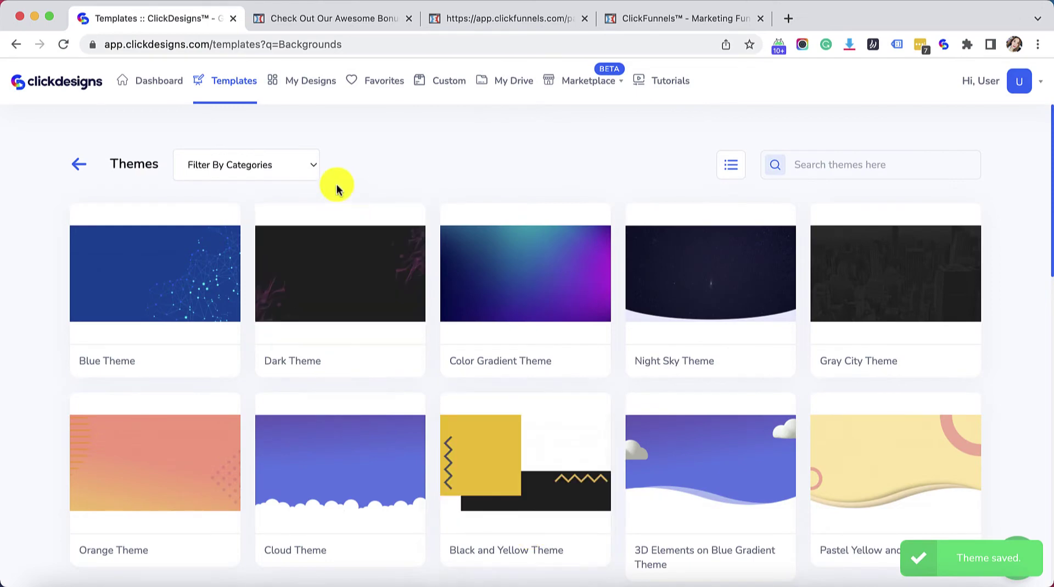
- Open the saved Themes under My Designs > Backgrounds
left_click(298, 88)
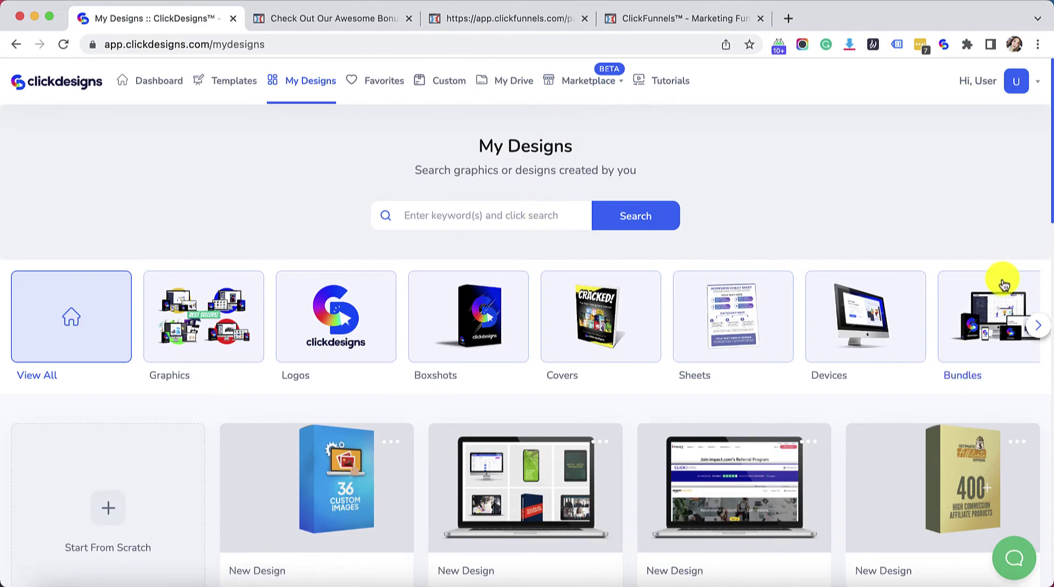
left_click(1040, 326)
left_click(1038, 326)
left_click(1038, 326)
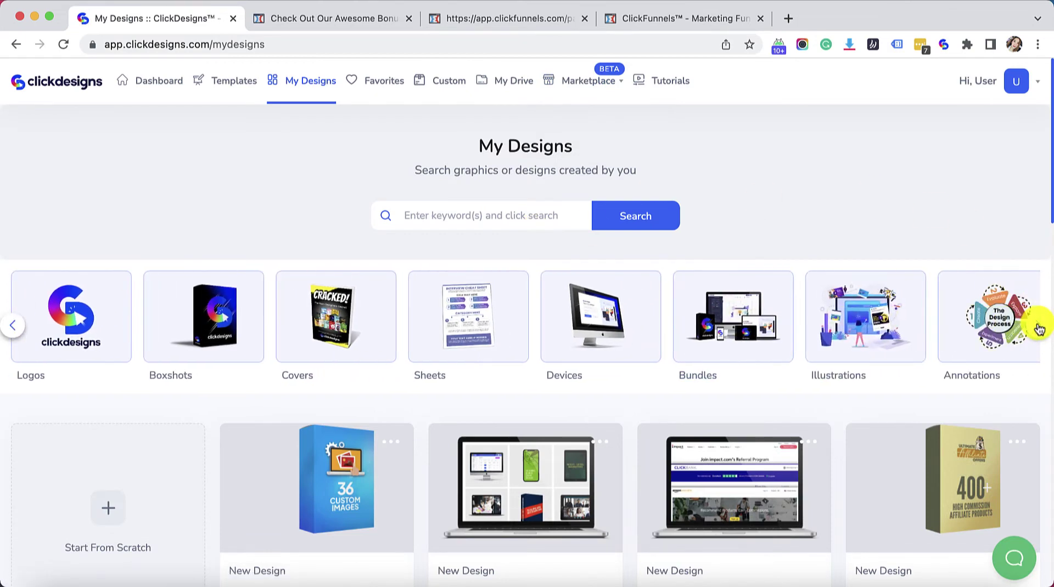
left_click(964, 332)
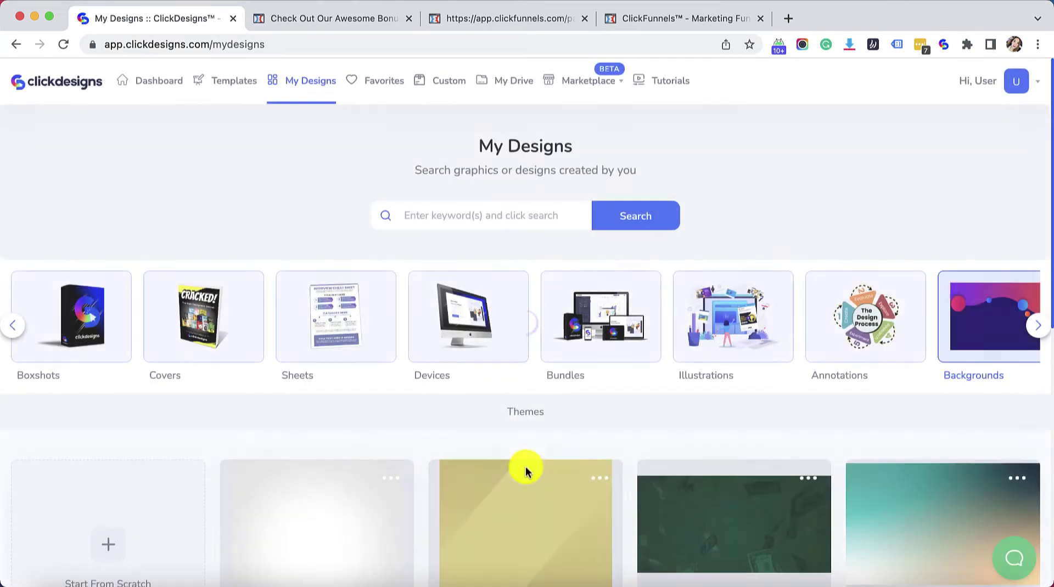
left_click(527, 413)
- Download the Dark Theme as Dark Theme.zip and open the archive
mouse_move(208, 255)
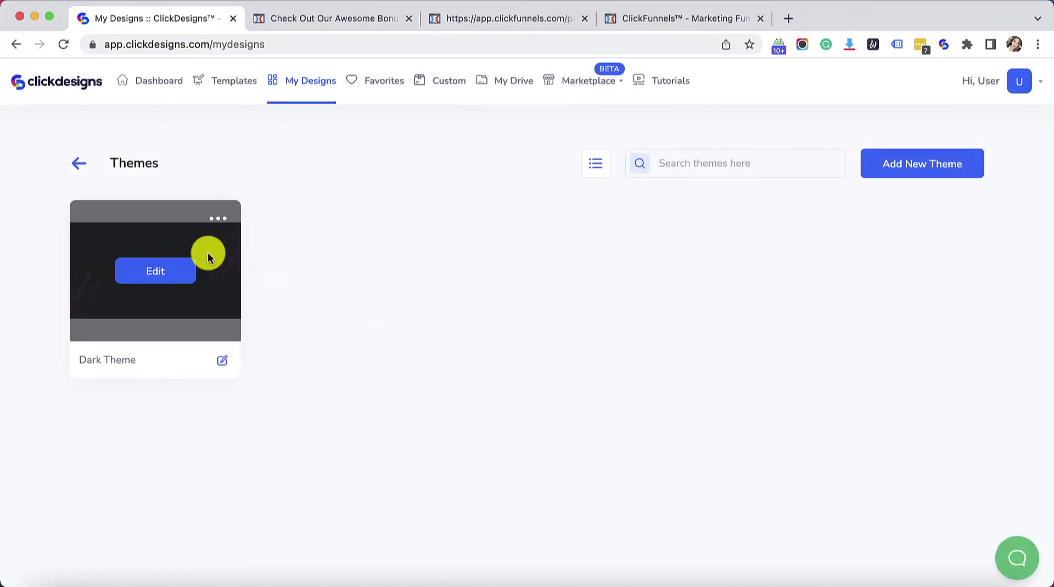
left_click(227, 220)
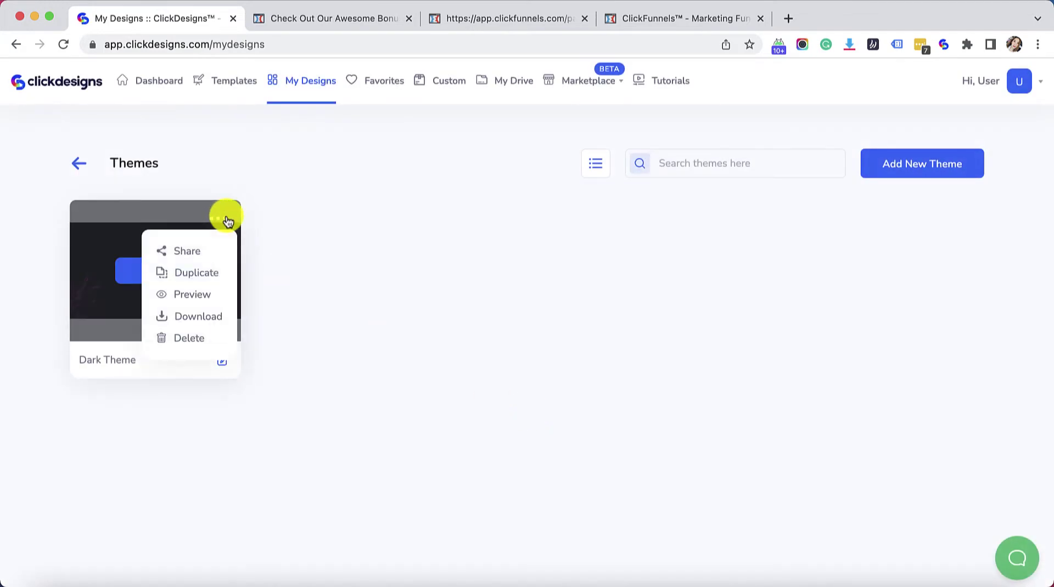
left_click(201, 318)
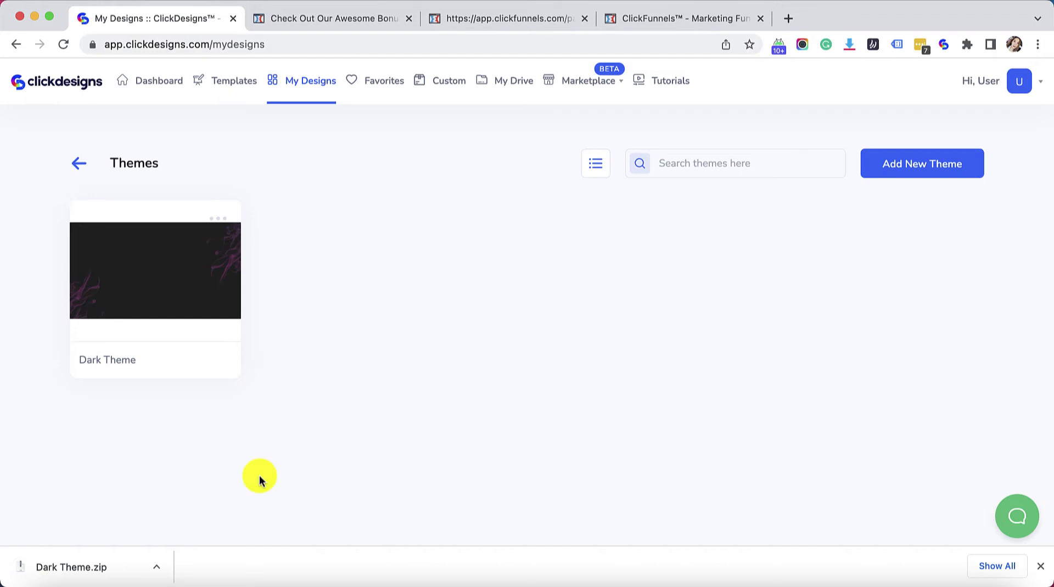
left_click(83, 570)
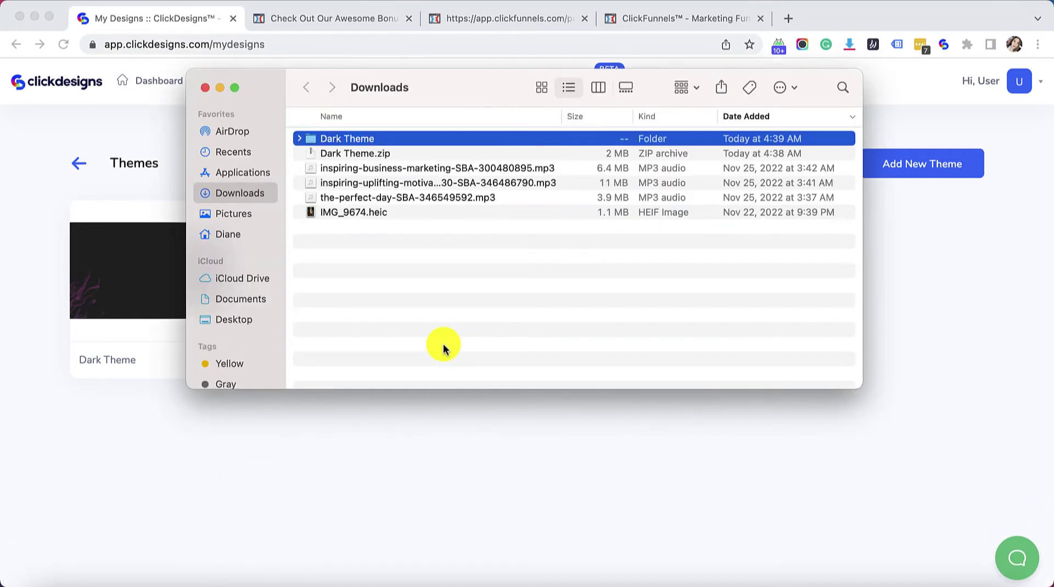
- Open the Dark Theme folder in Downloads, then go back to the ClickFunnels bonus page editor
double_click(377, 139)
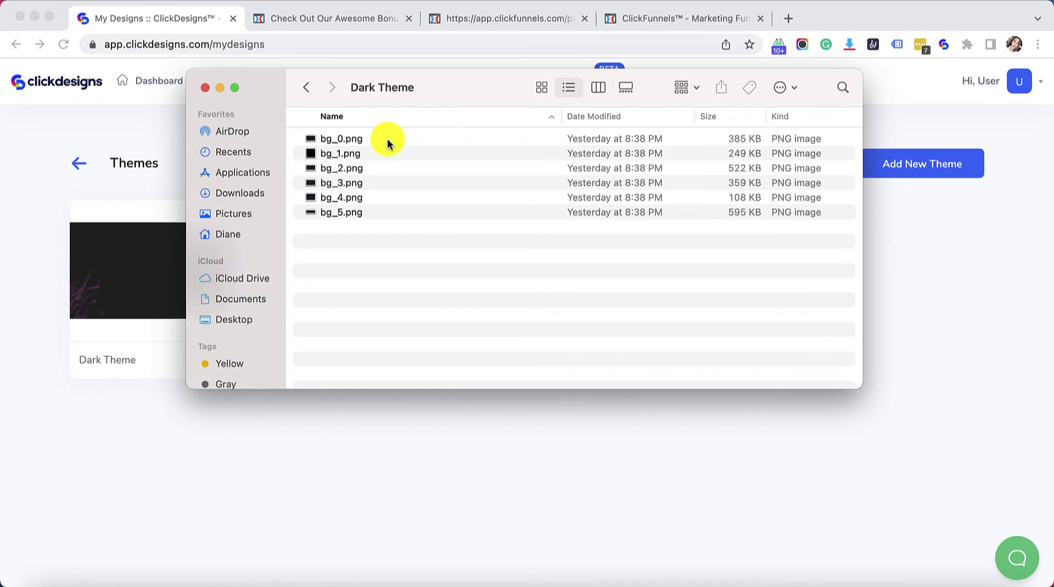
left_click(353, 20)
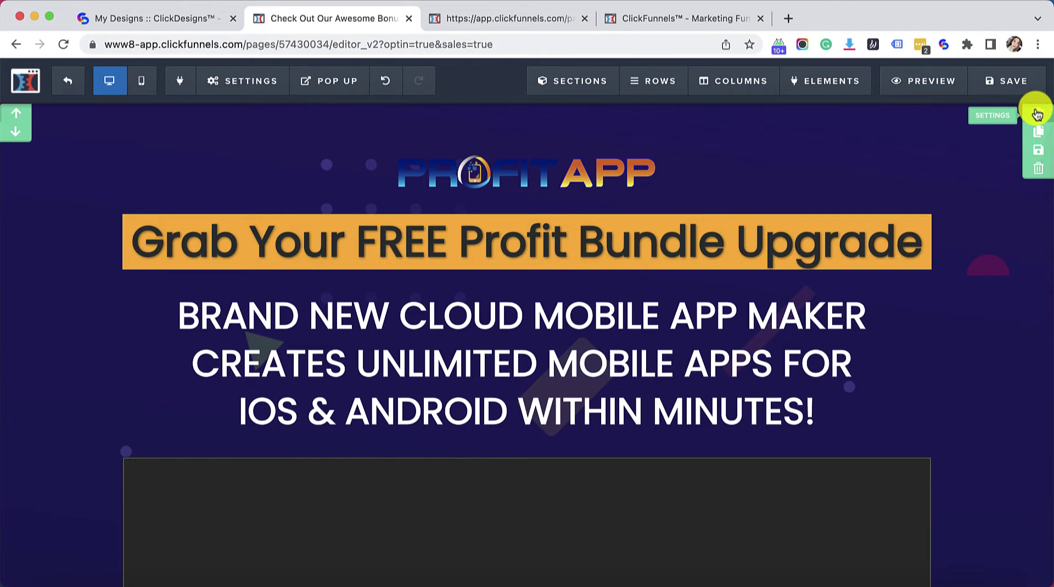
- Upload bg_0.png from the Dark Theme folder and set it as the top section's background image
left_click(1037, 113)
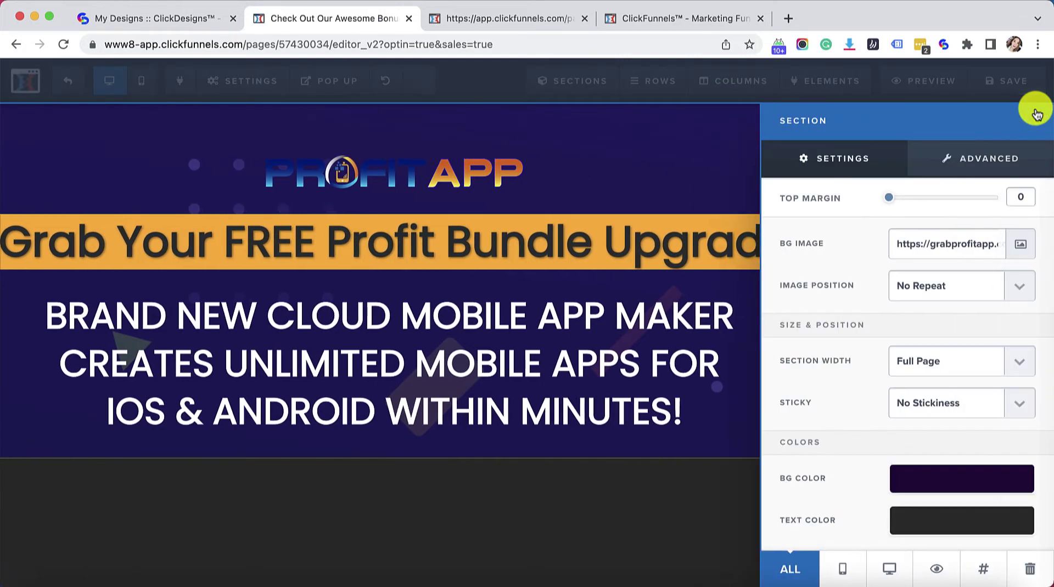
left_click(1013, 254)
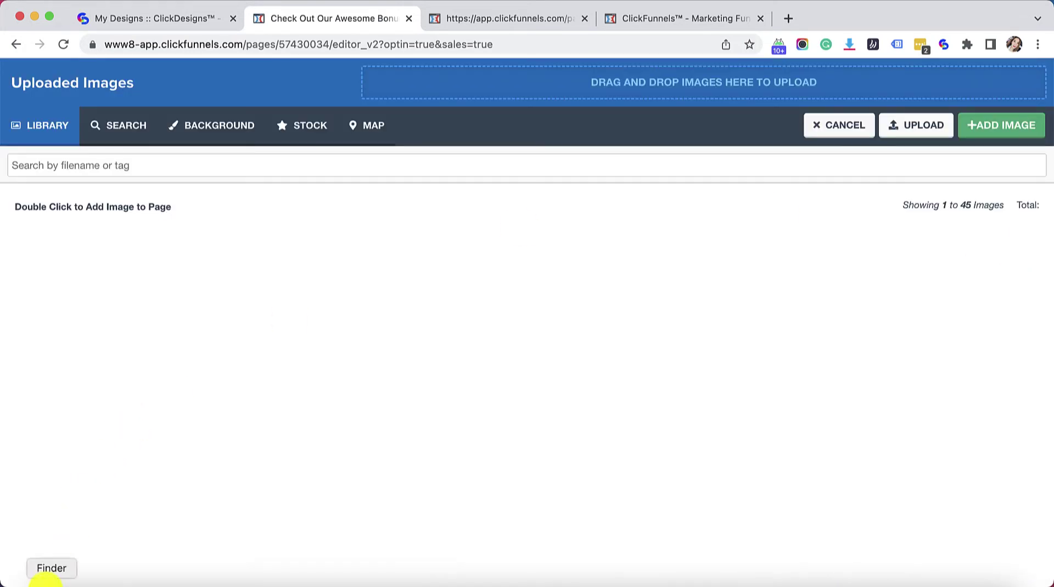
left_click(44, 581)
left_click_drag(404, 89, 442, 253)
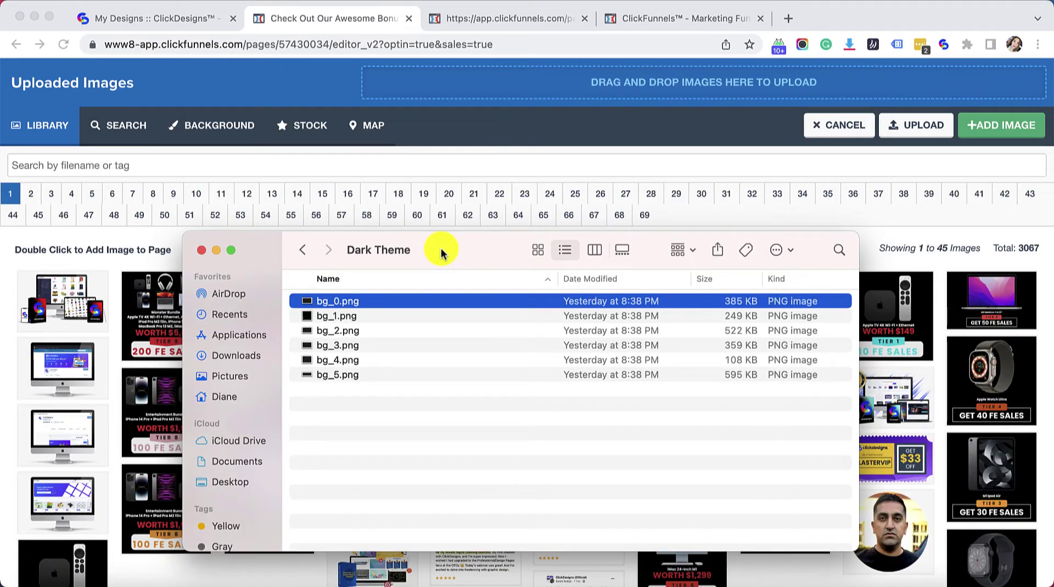
left_click_drag(386, 307, 549, 90)
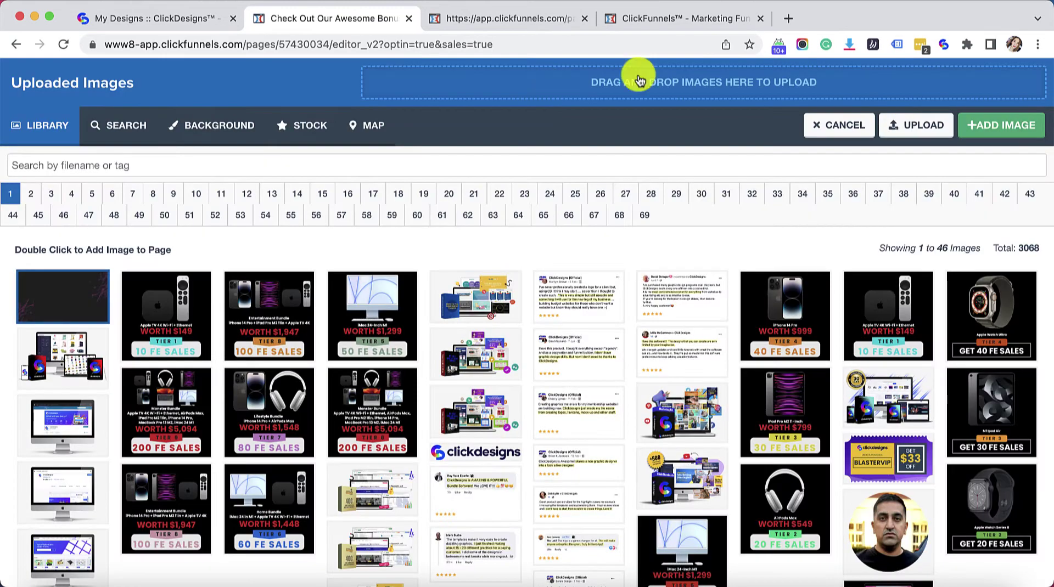
left_click(985, 131)
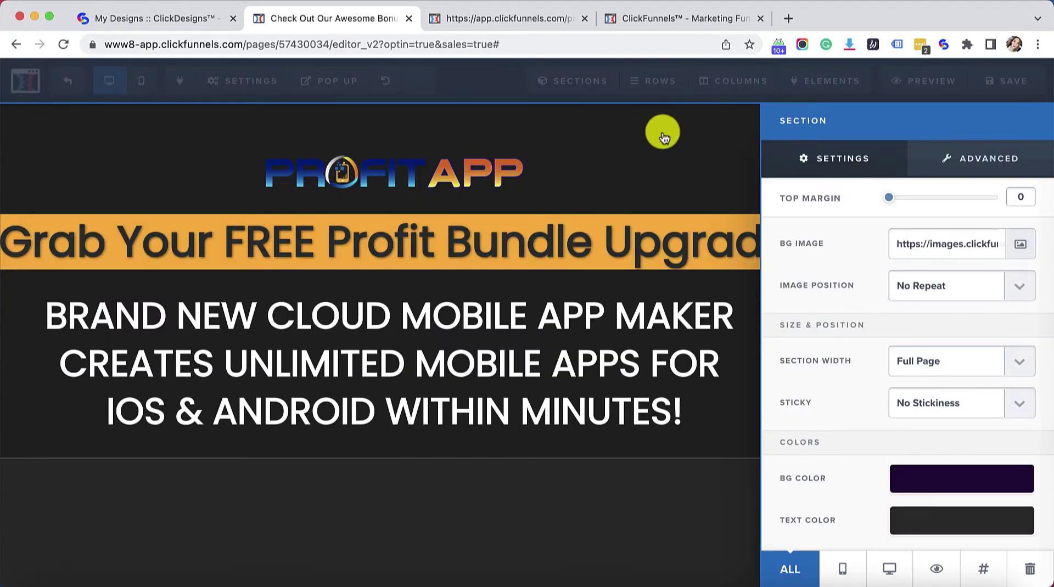
left_click(682, 160)
scroll(977, 222, "down", 9)
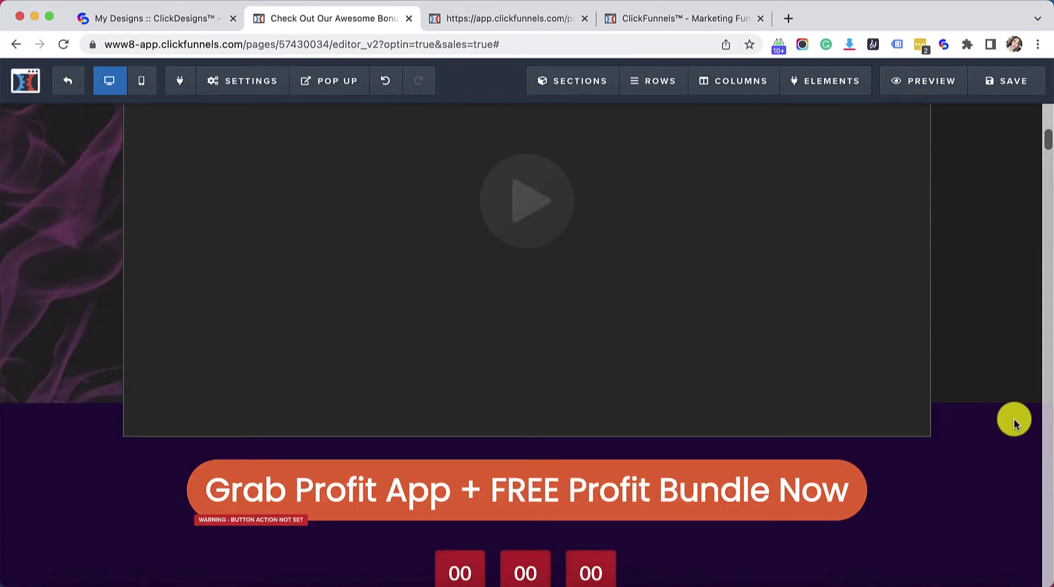
scroll(960, 480, "down", 2)
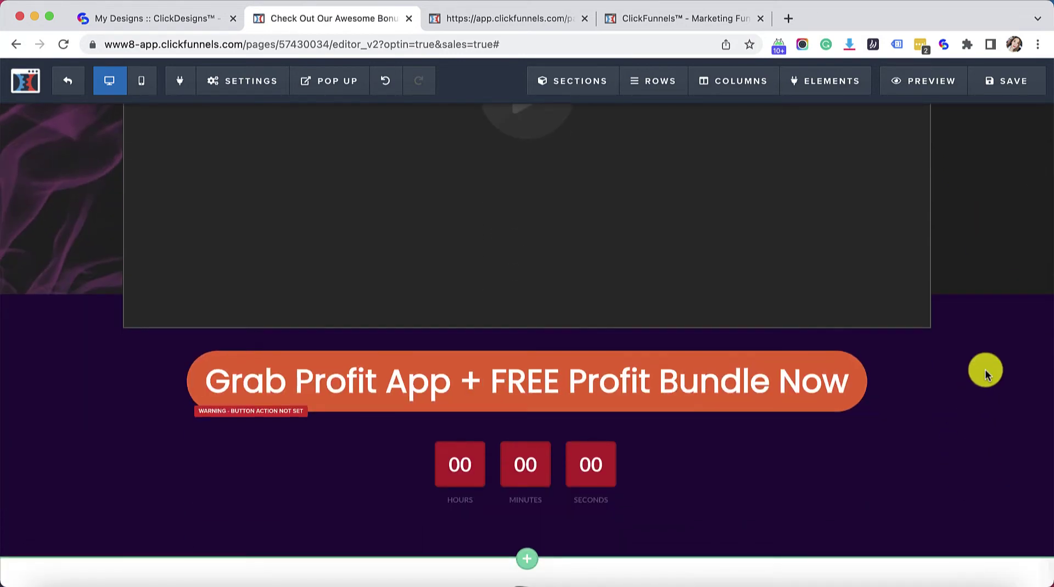
scroll(985, 369, "up", 1)
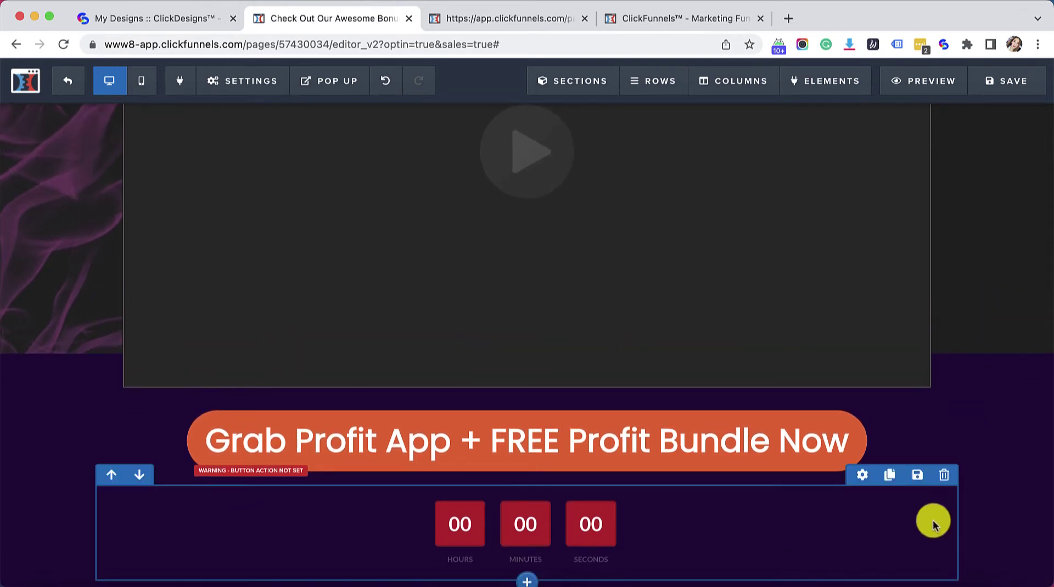
scroll(972, 360, "up", 7)
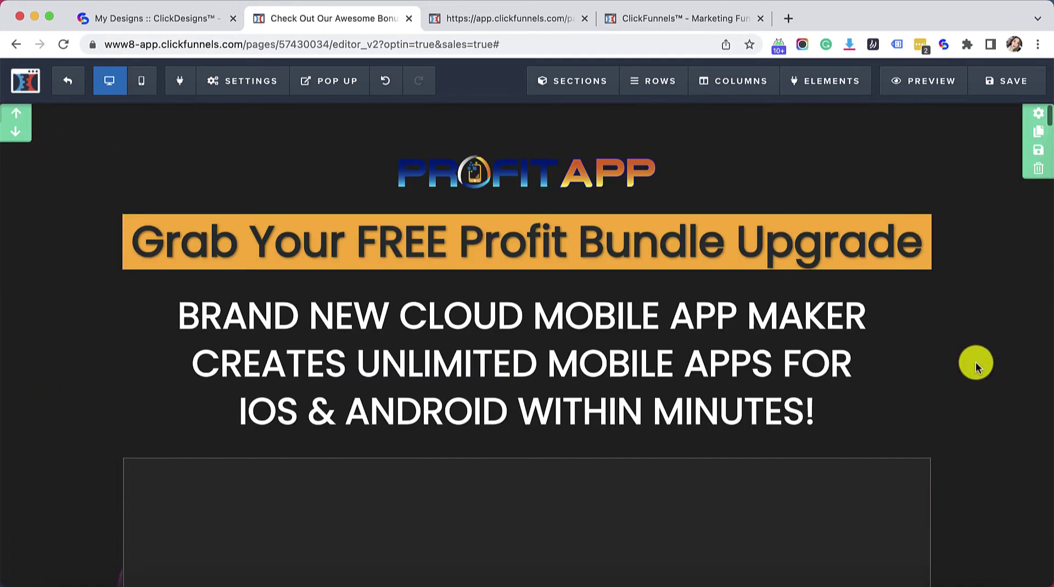
- Set the top section's background Image Position to Fill 100% Width & Height
left_click(1033, 117)
left_click(953, 285)
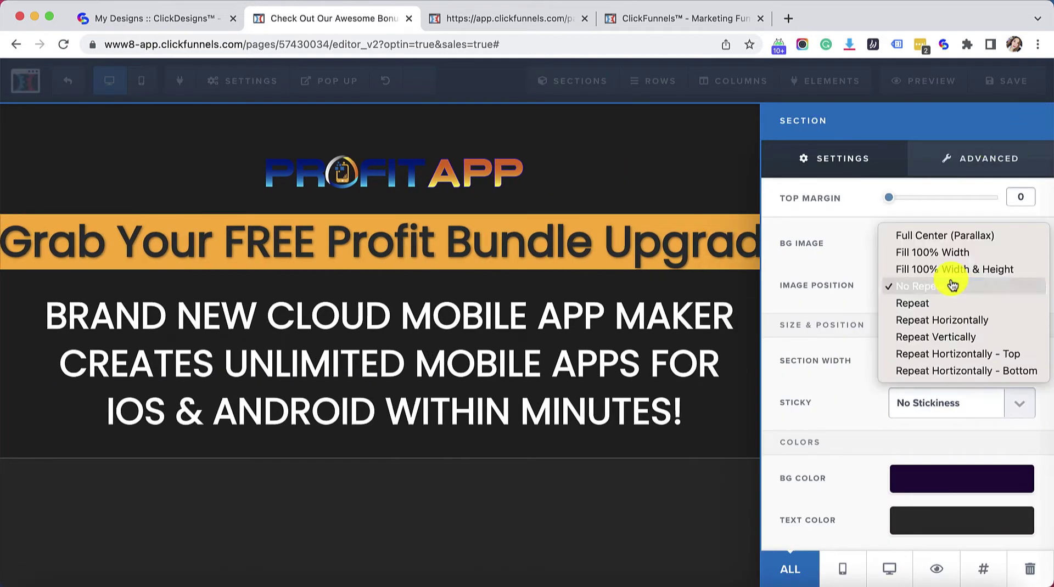
left_click(955, 245)
scroll(707, 141, "down", 6)
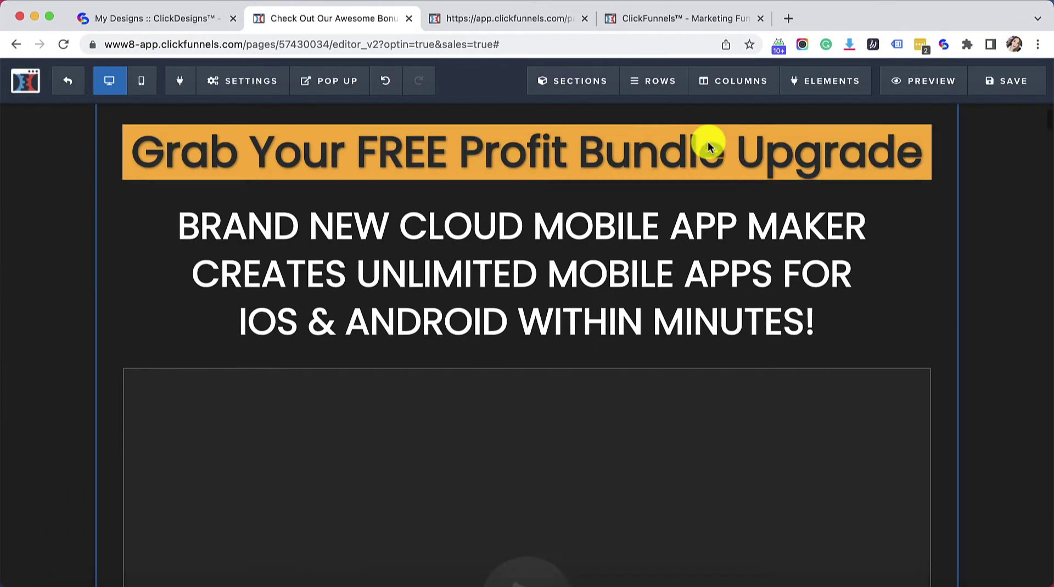
scroll(707, 140, "down", 6)
scroll(707, 140, "up", 12)
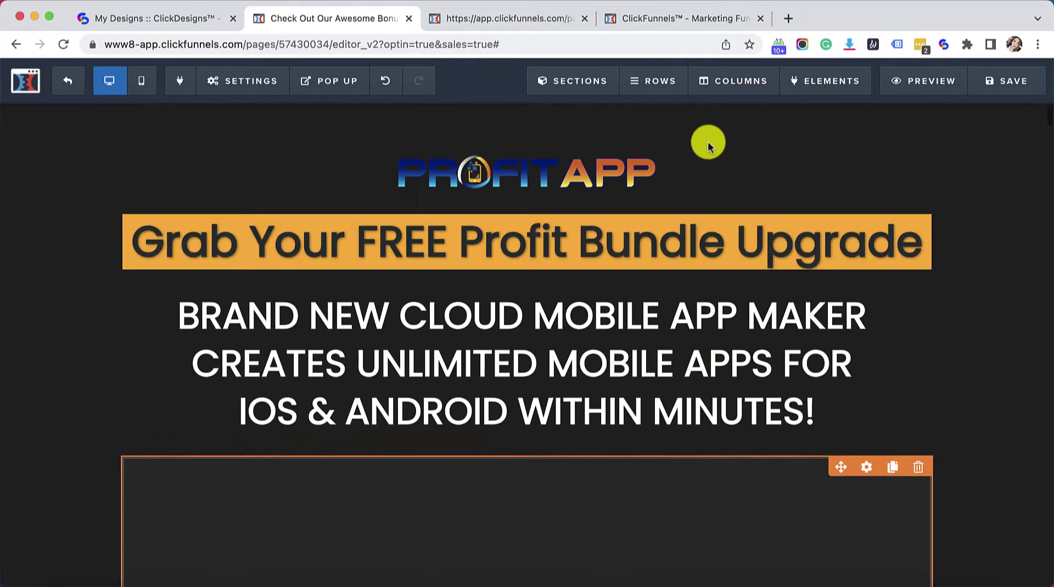
left_click(1030, 125)
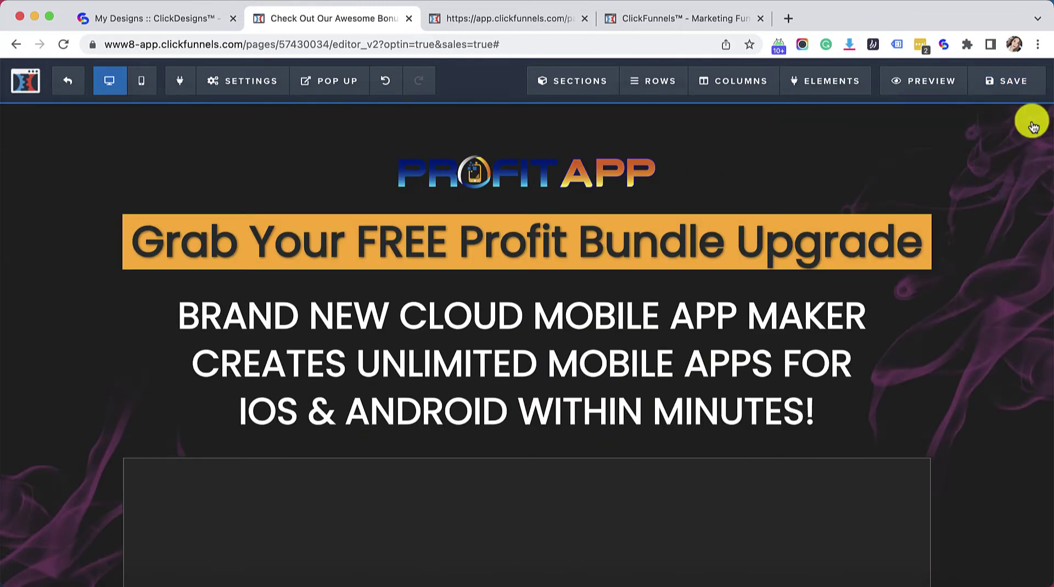
left_click(949, 293)
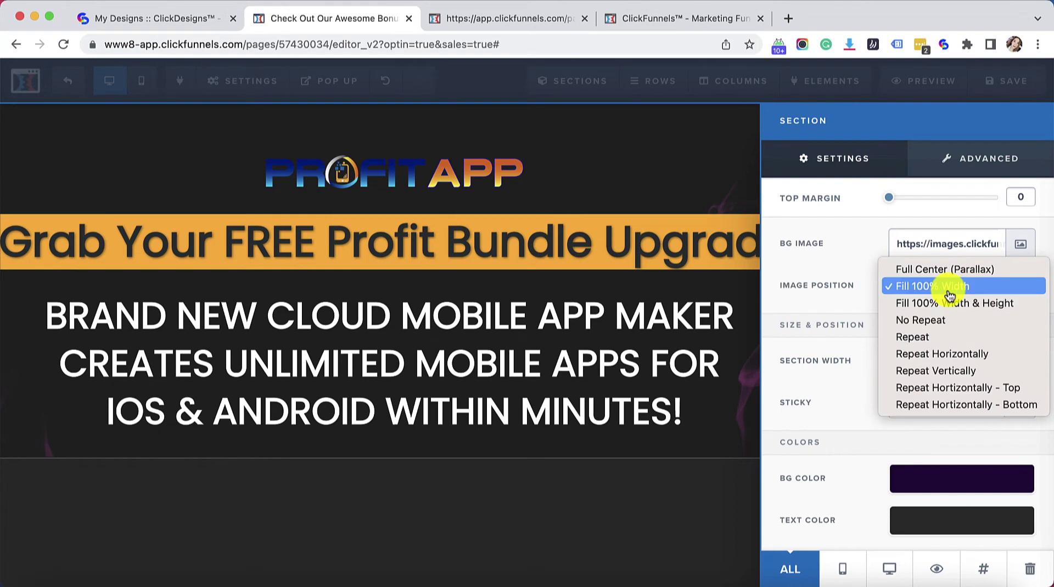
left_click(949, 303)
left_click(688, 390)
- Scroll down through the page and open the dark headline section's settings
scroll(690, 396, "down", 8)
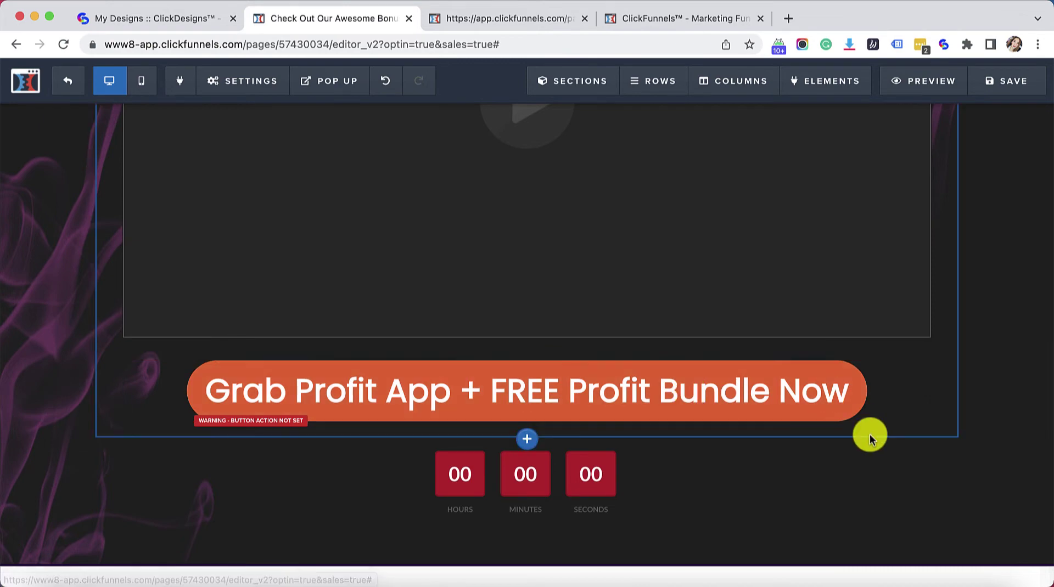
scroll(870, 439, "down", 3)
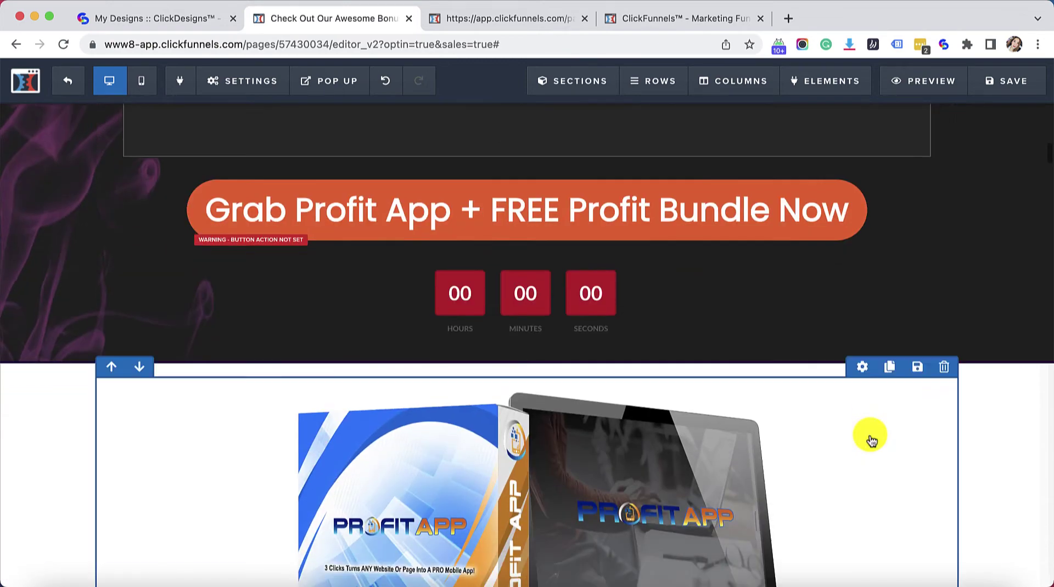
scroll(936, 400, "down", 10)
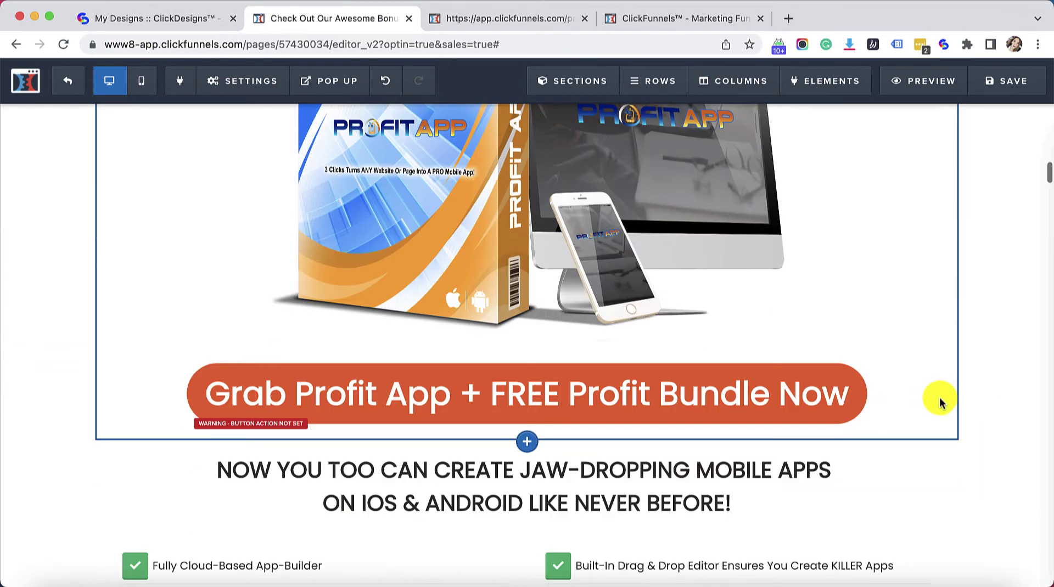
scroll(487, 570, "down", 3)
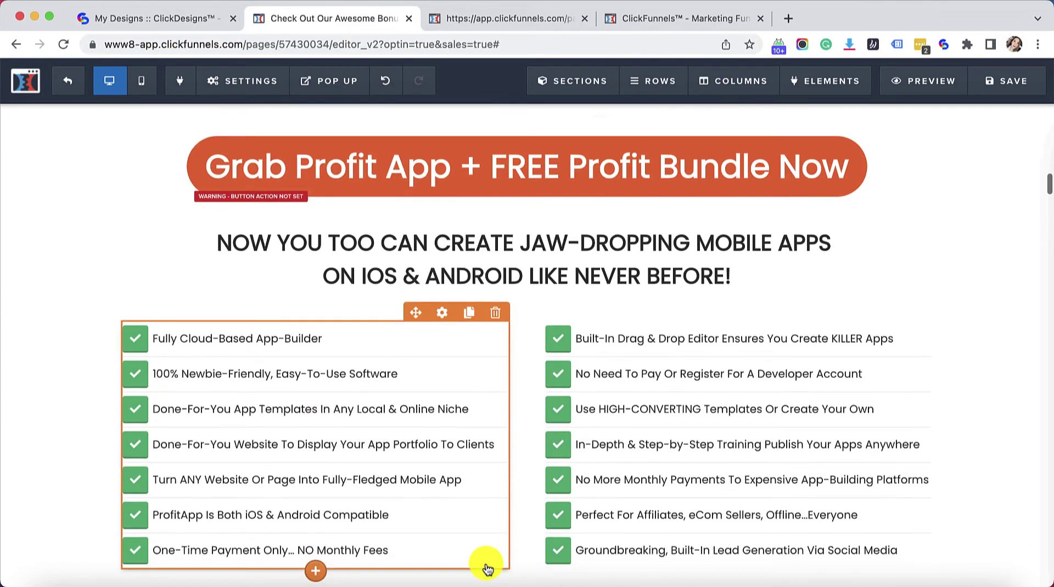
scroll(488, 570, "up", 7)
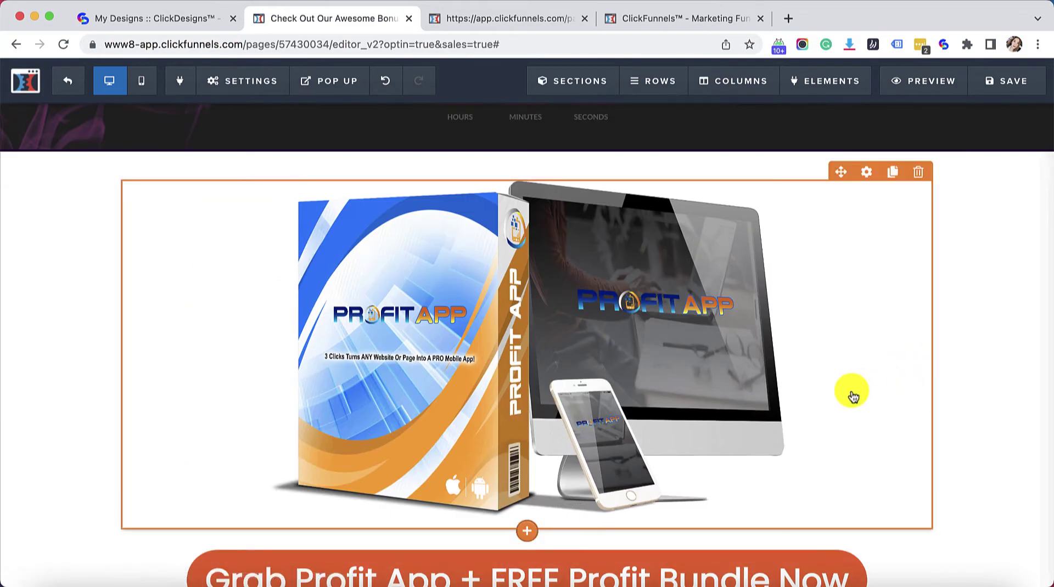
scroll(854, 395, "down", 10)
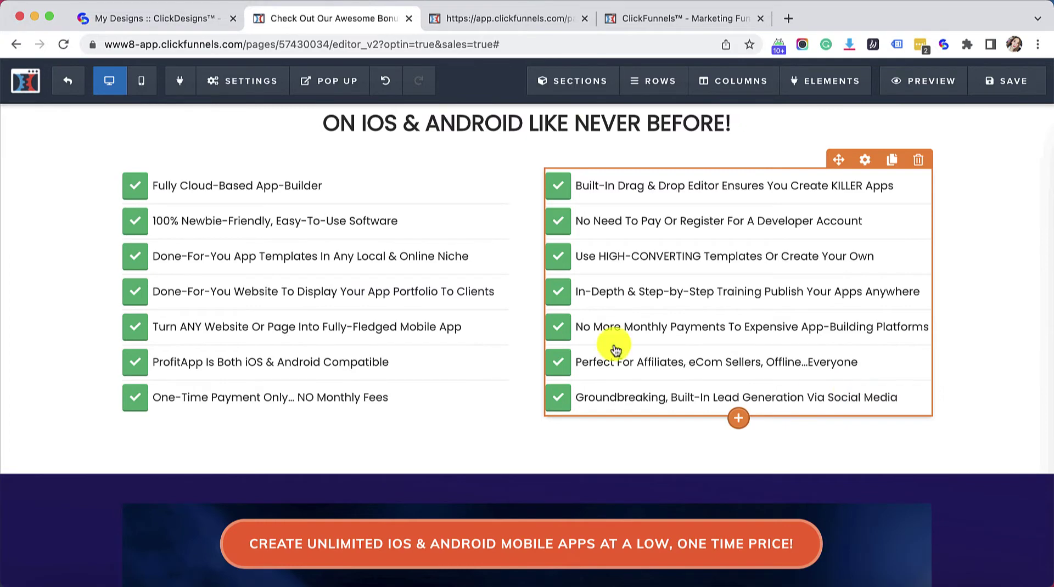
scroll(873, 431, "down", 4)
mouse_move(1039, 324)
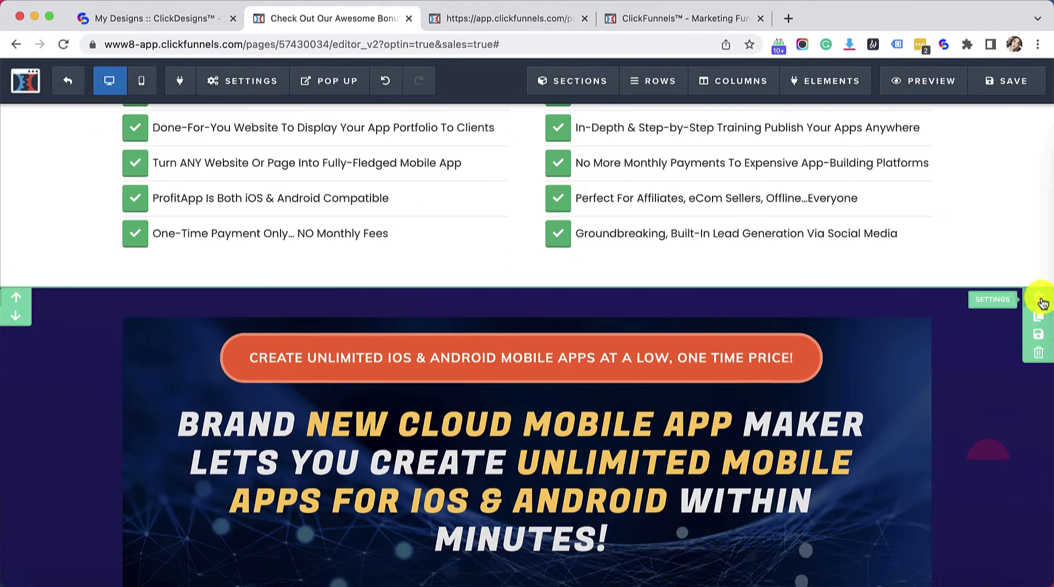
left_click(1039, 300)
- Upload bg_1.png from the Dark Theme folder as the hero section's background image
left_click(1016, 244)
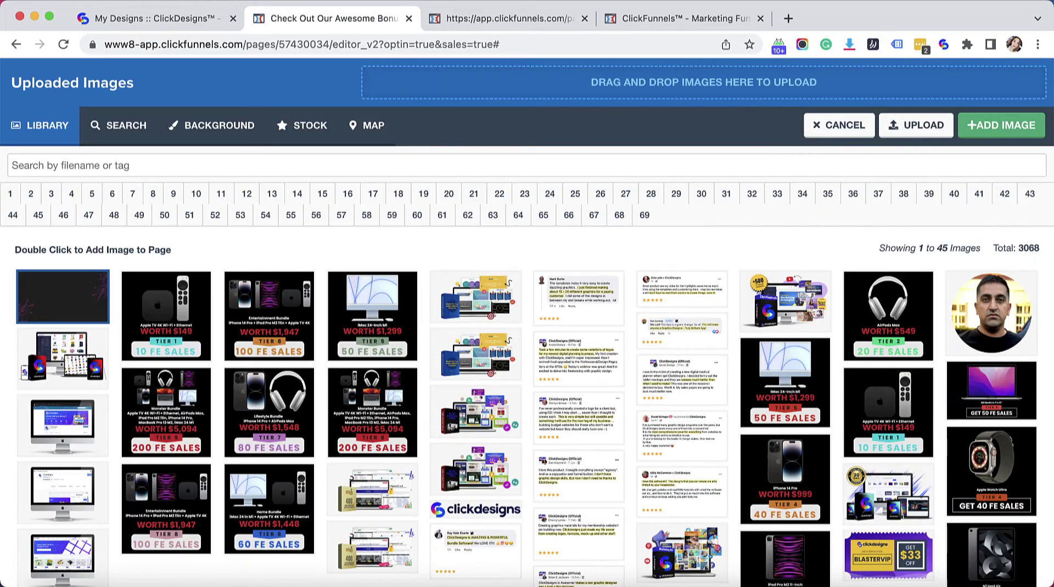
key("super+Tab")
left_click_drag(377, 315, 429, 226)
left_click_drag(540, 85, 537, 83)
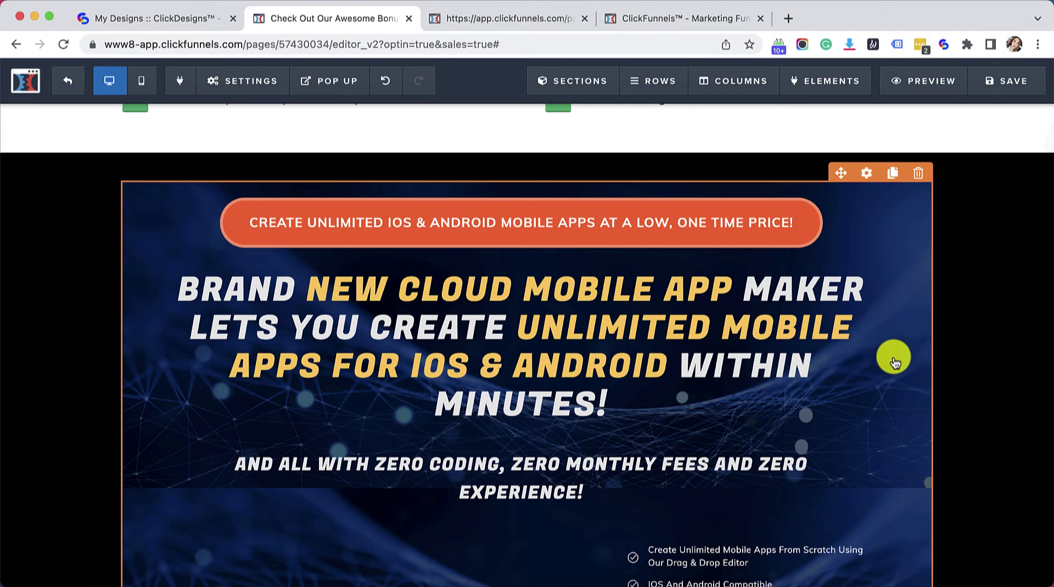
scroll(894, 360, "down", 15)
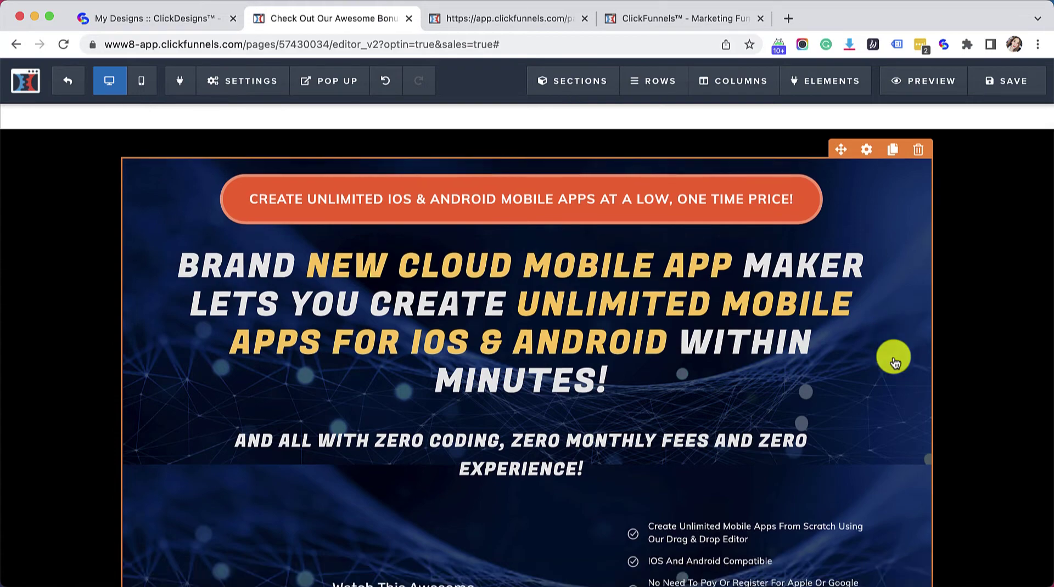
scroll(1014, 239, "up", 15)
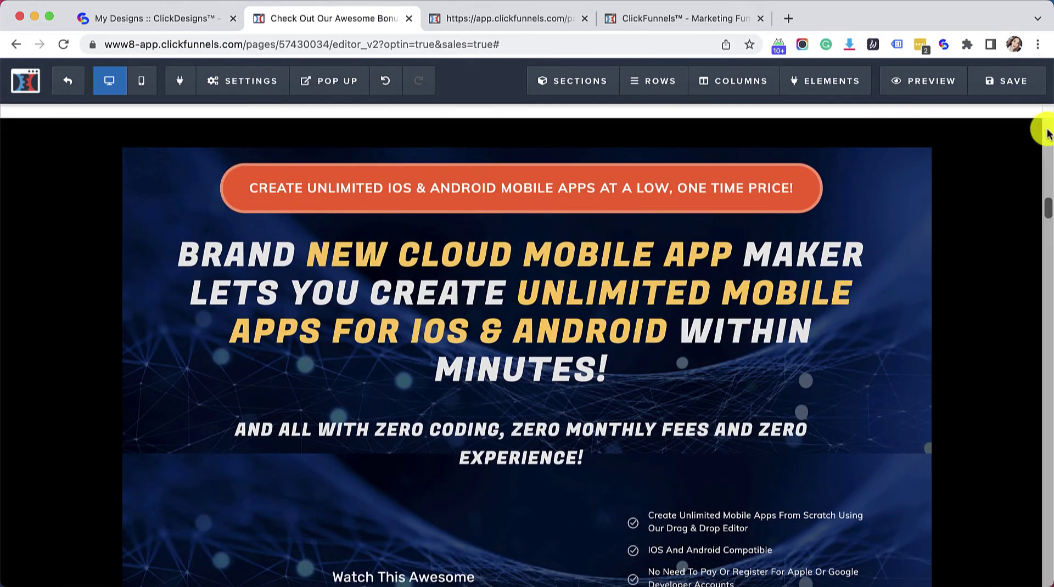
- Set the hero section's background Image Position to Fill 100% Width & Height
left_click(1037, 129)
left_click(946, 286)
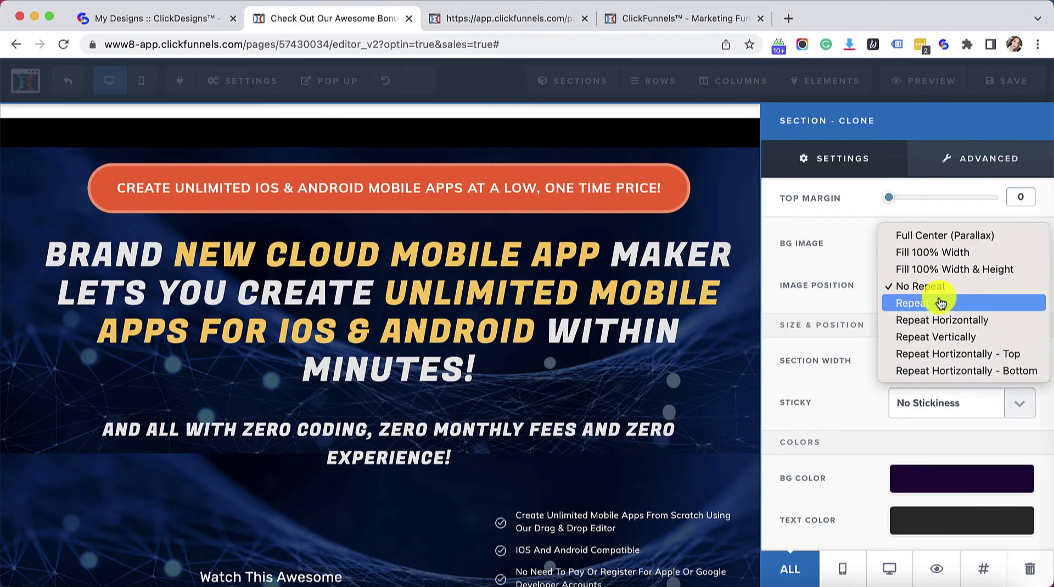
left_click(945, 271)
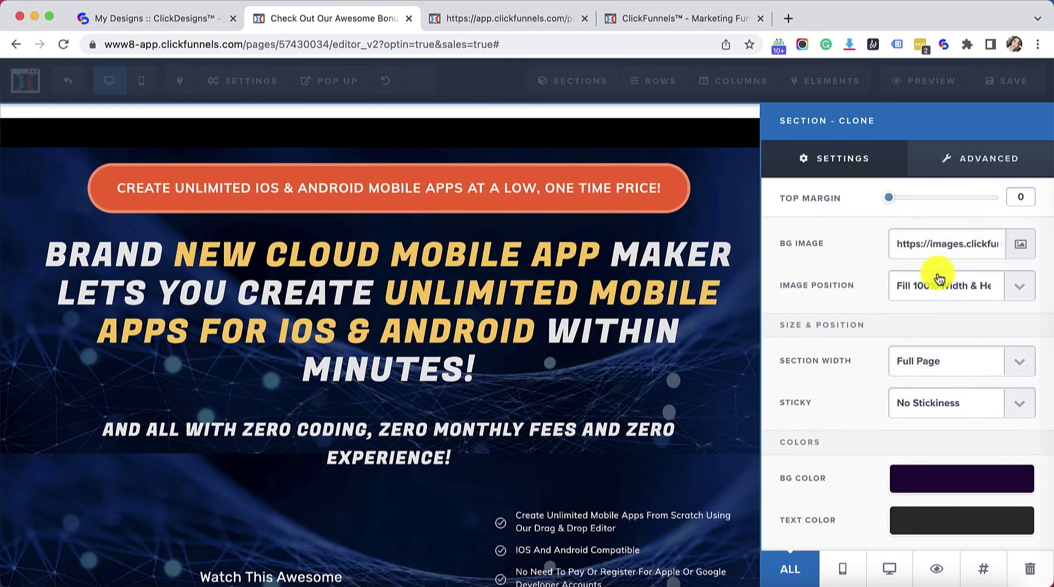
left_click(740, 305)
- Give the VIP bonuses section a dark background image
scroll(740, 306, "down", 7)
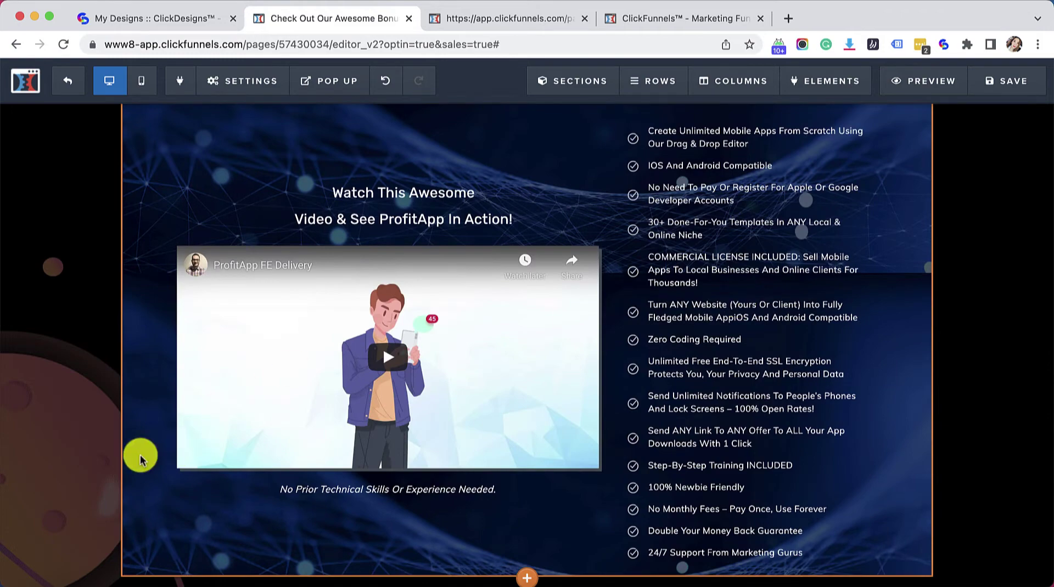
scroll(1007, 195, "down", 8)
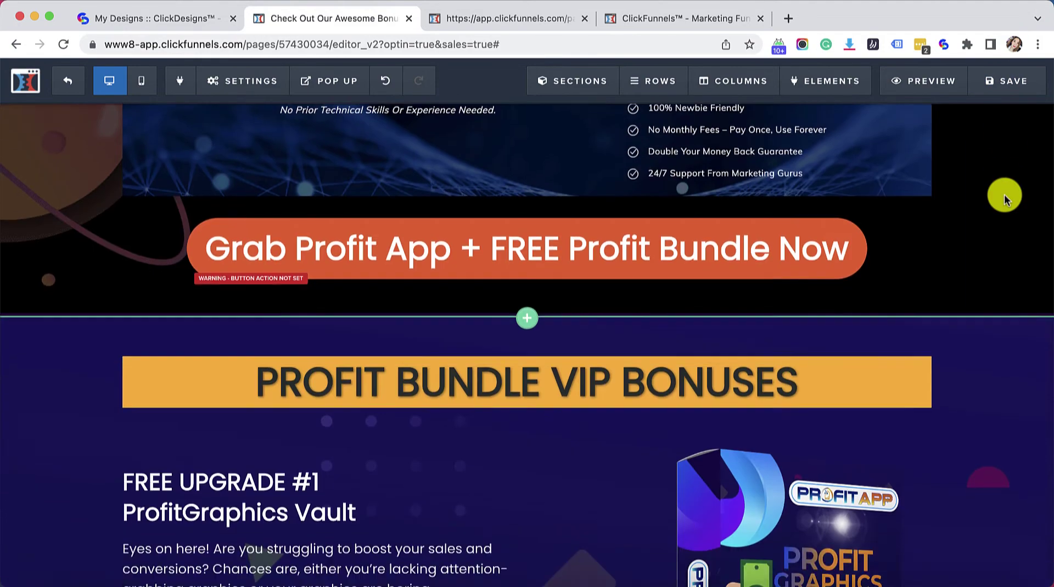
left_click(1041, 247)
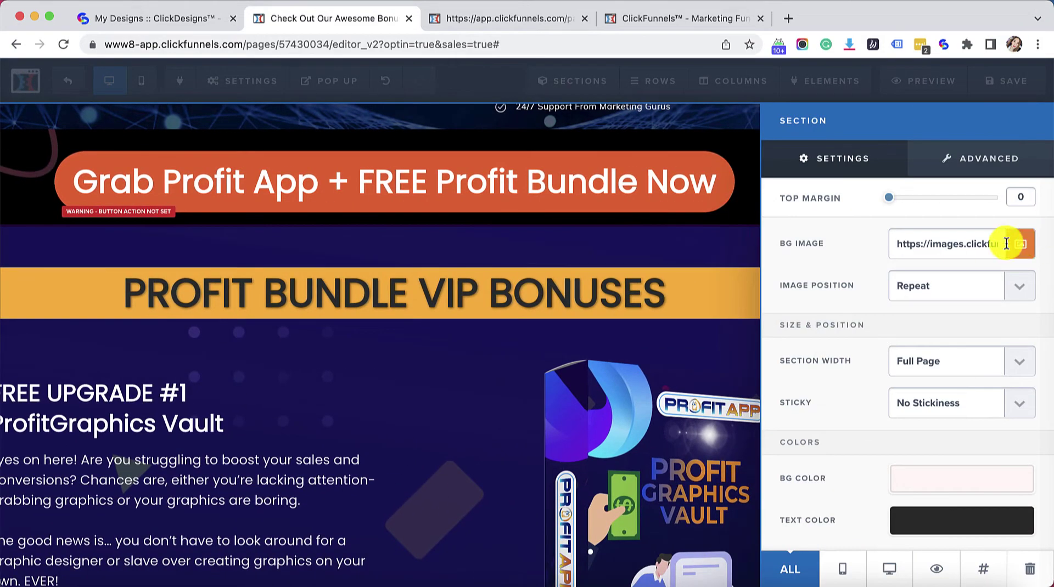
left_click(1013, 256)
key("Escape")
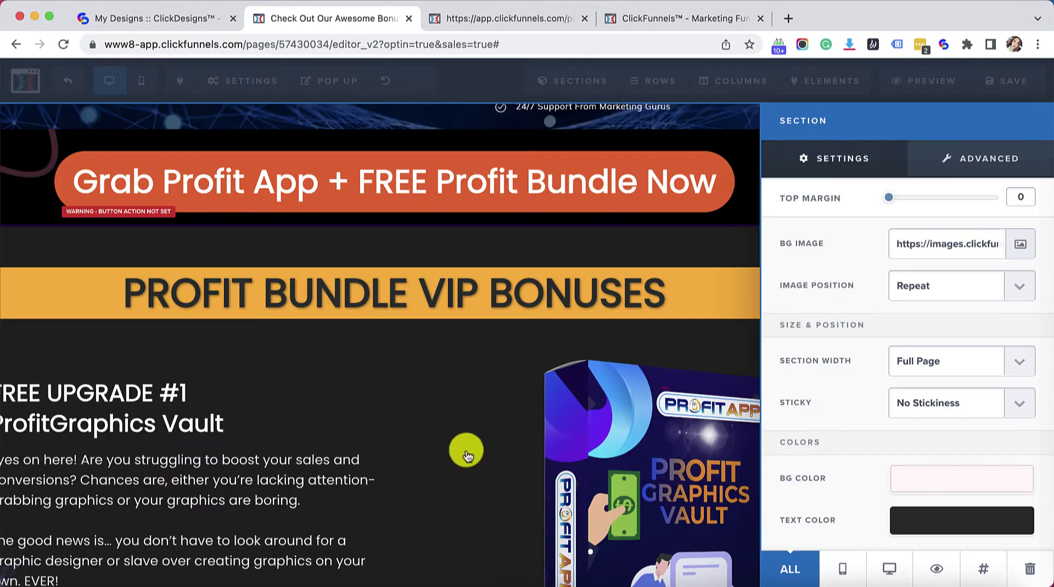
key("Escape")
scroll(466, 455, "down", 2)
scroll(467, 455, "down", 20)
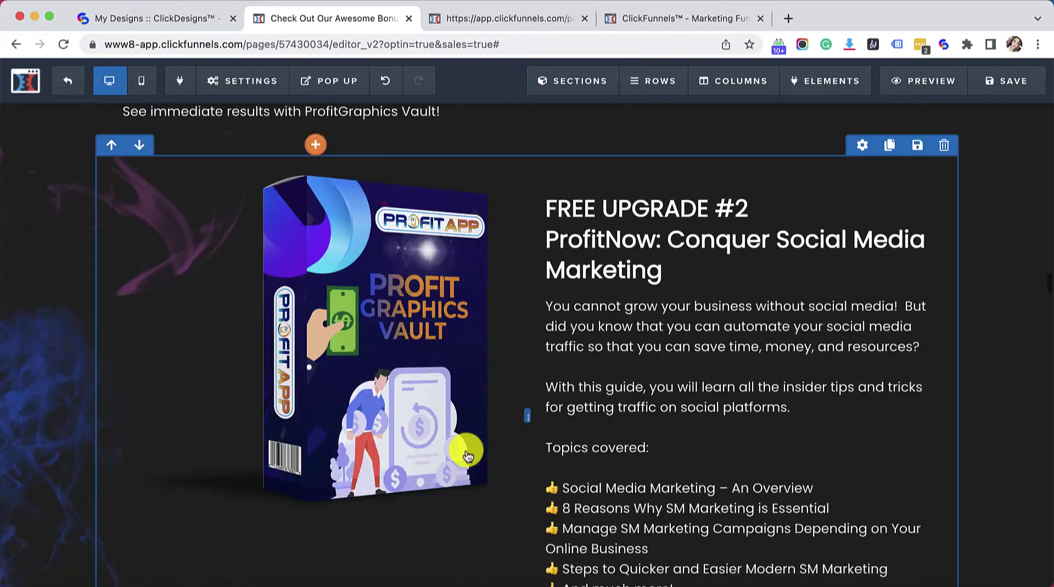
scroll(466, 454, "down", 15)
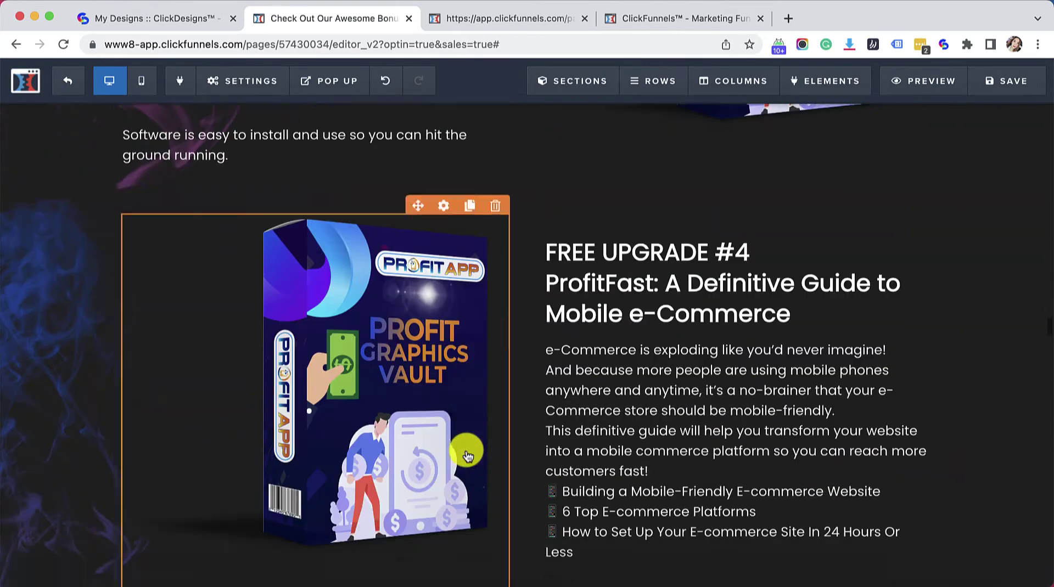
scroll(467, 455, "down", 15)
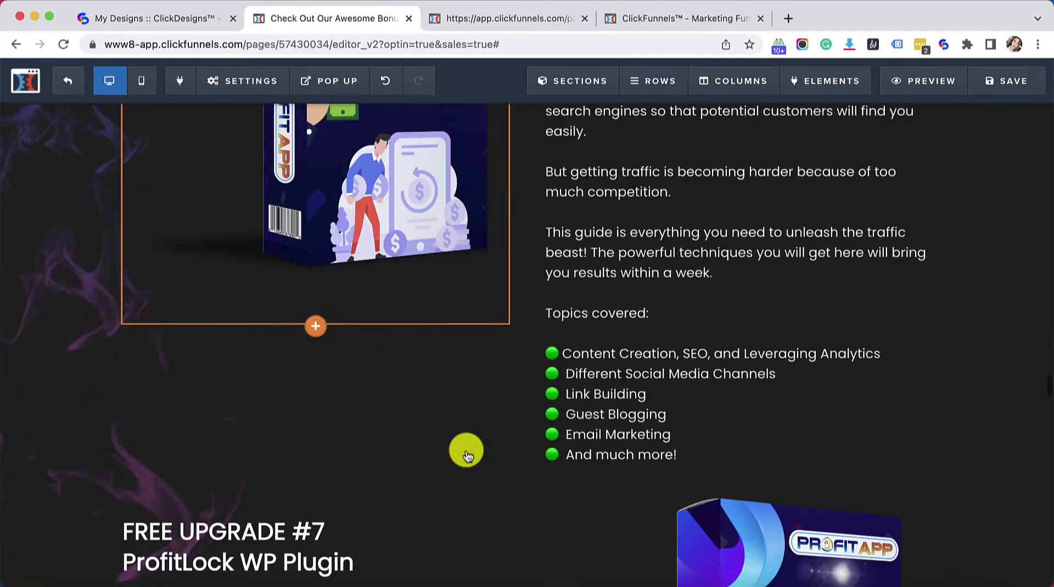
scroll(466, 455, "down", 12)
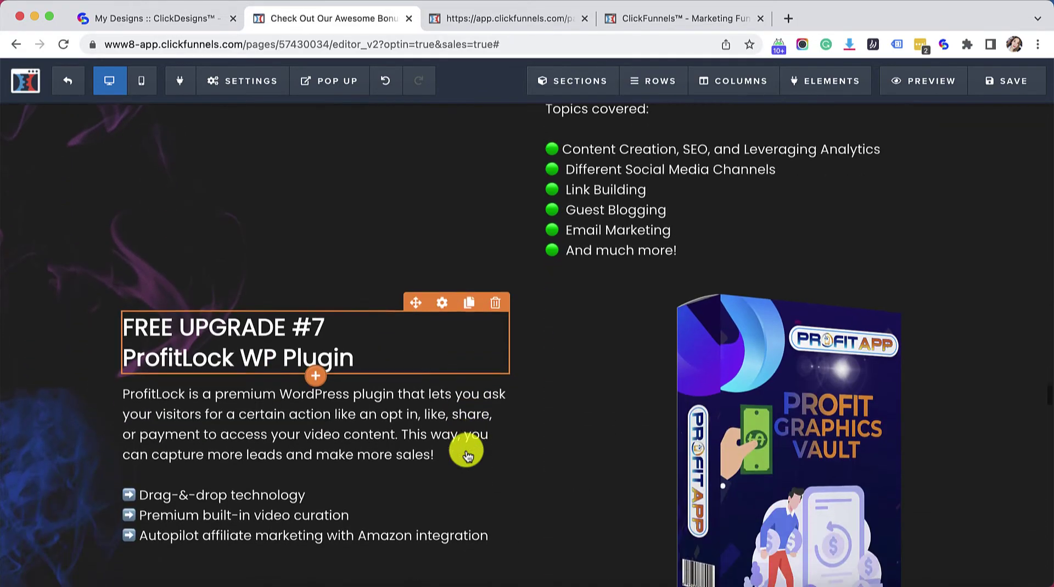
scroll(466, 455, "down", 20)
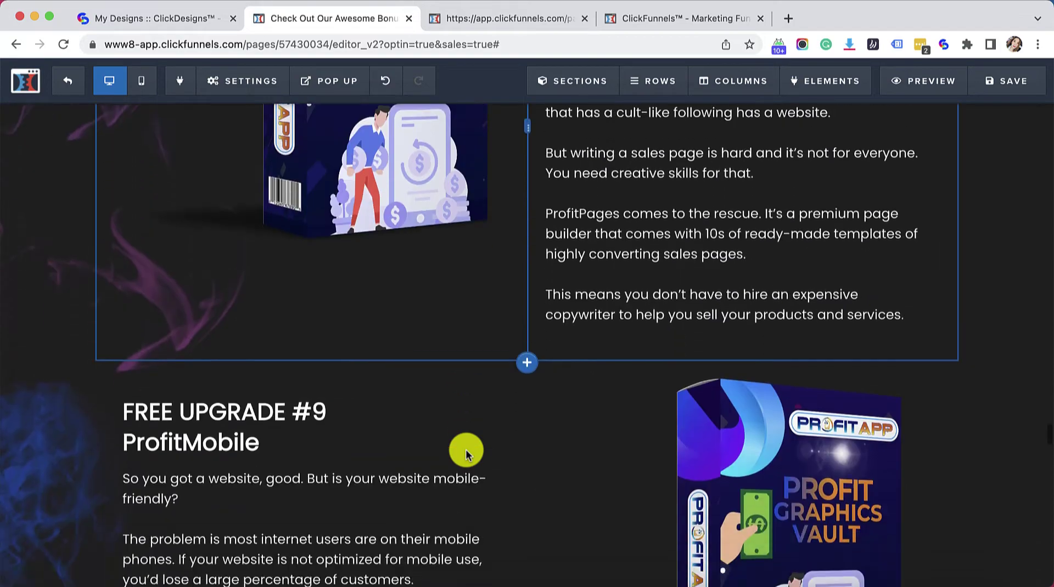
scroll(466, 454, "down", 11)
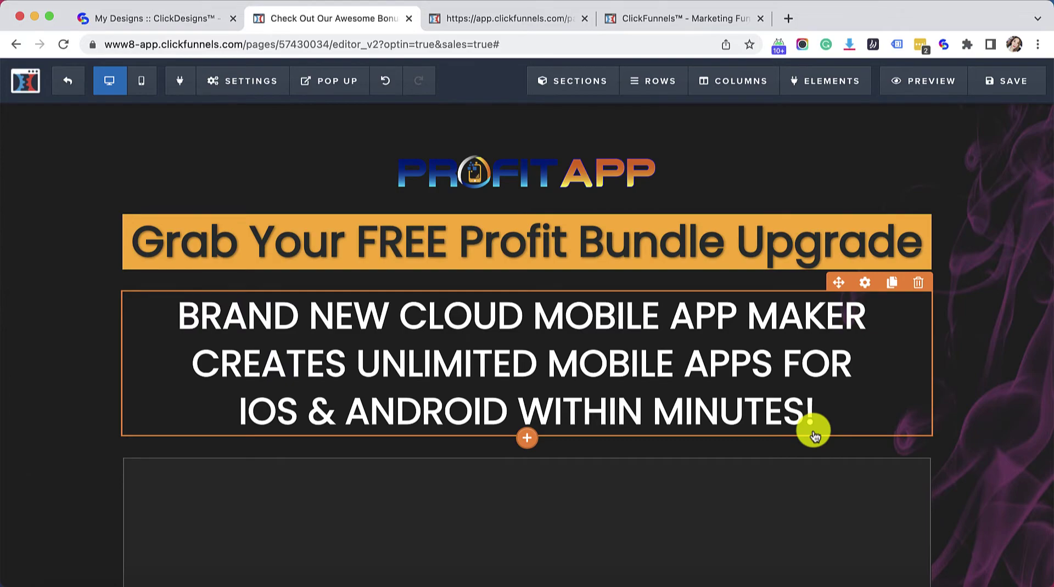
scroll(815, 435, "down", 20)
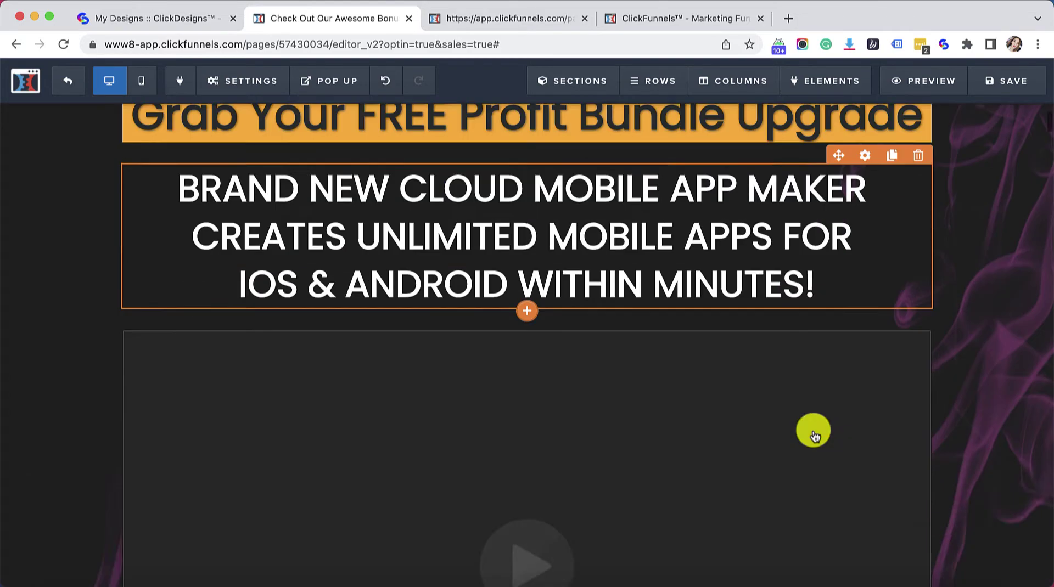
scroll(814, 435, "up", 15)
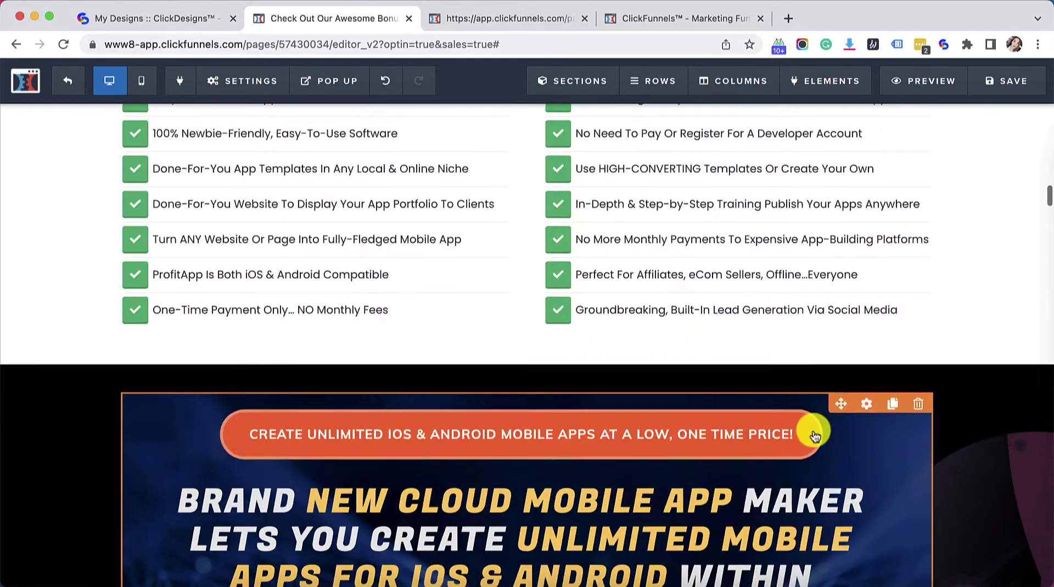
scroll(814, 434, "down", 5)
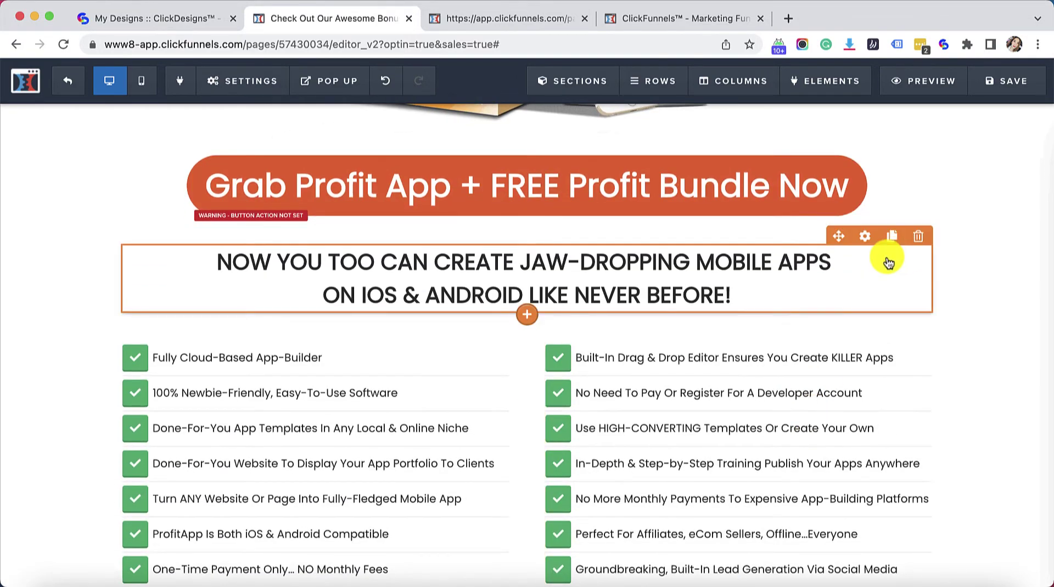
scroll(892, 264, "up", 10)
scroll(888, 277, "down", 10)
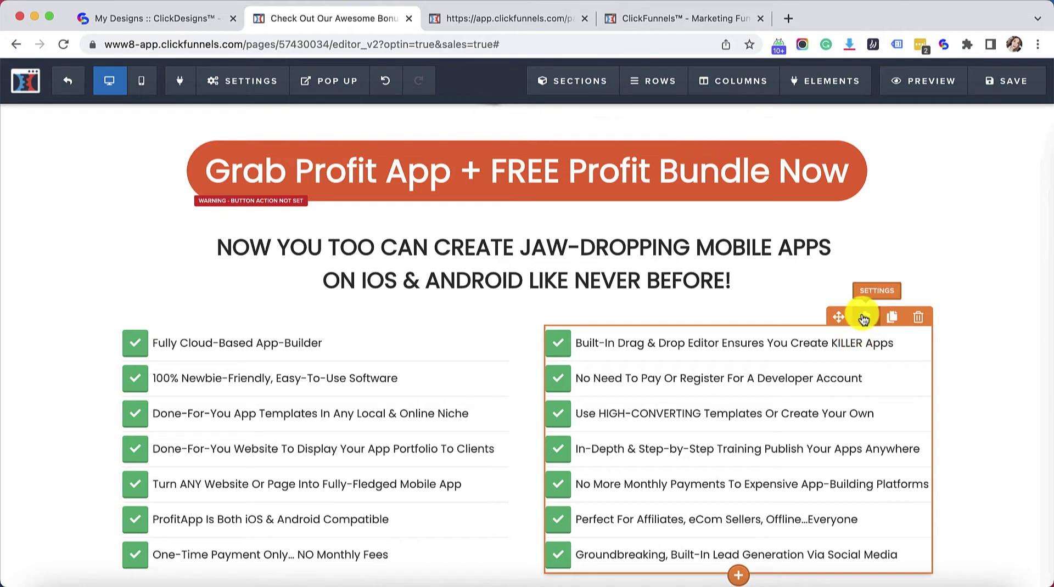
- Set the Icon Bullet List feature text colour to white (#ffffff)
left_click(864, 317)
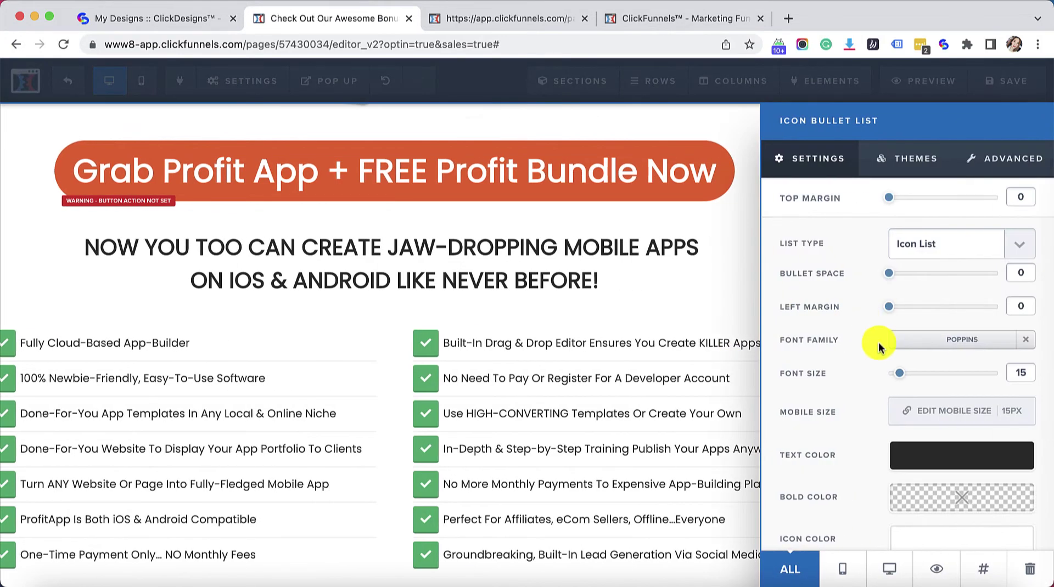
left_click(898, 456)
left_click(875, 307)
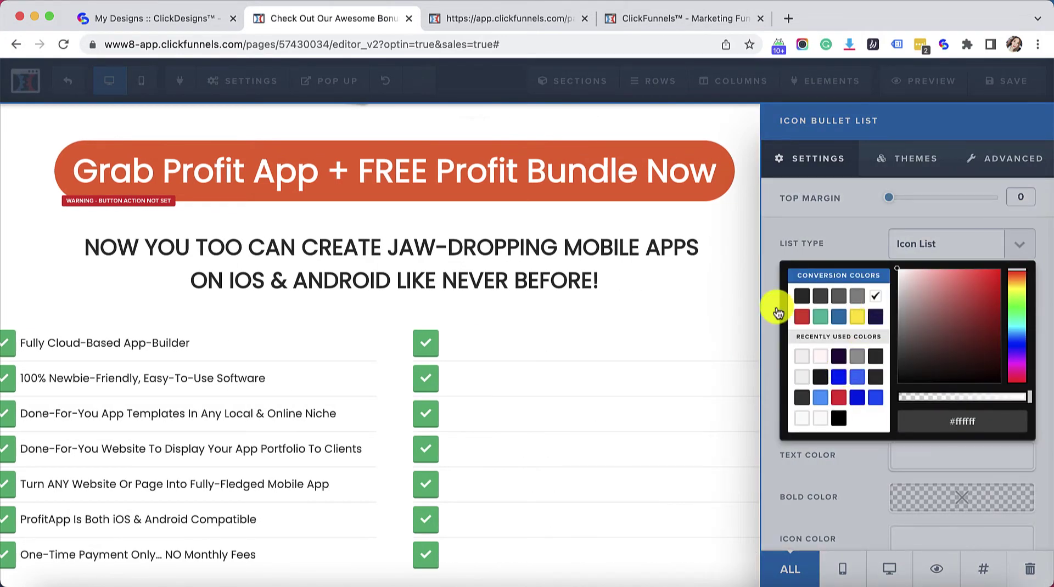
left_click(631, 303)
scroll(690, 287, "down", 6)
scroll(690, 285, "up", 10)
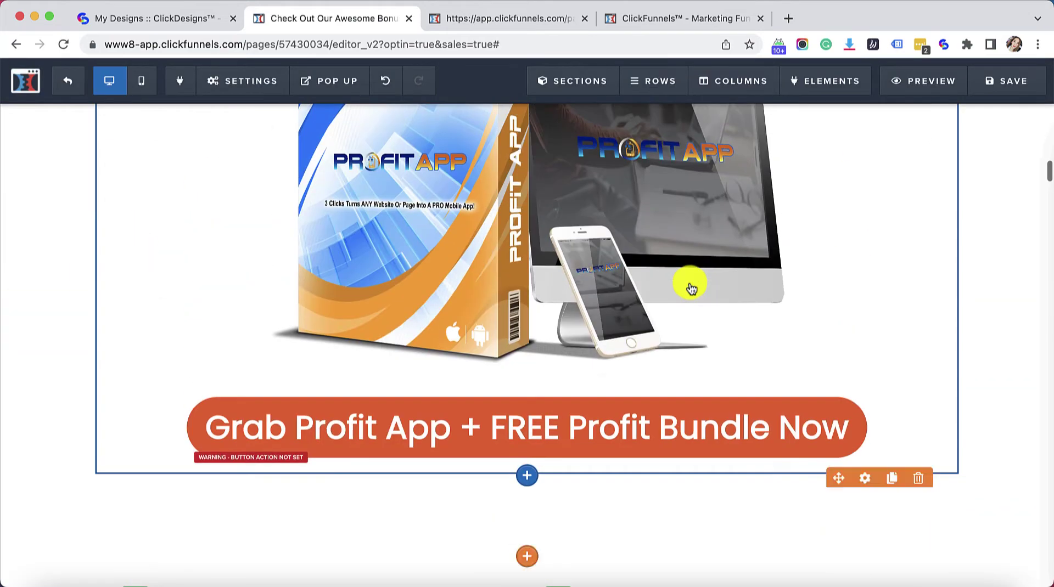
scroll(977, 170, "up", 3)
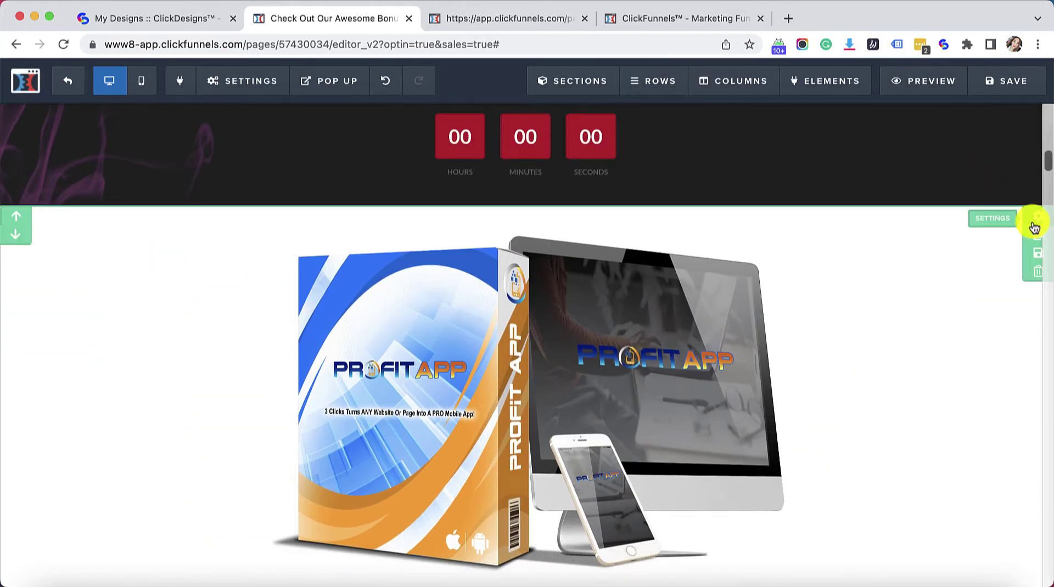
- Add a dark background image to the product section
left_click(1033, 219)
left_click(993, 242)
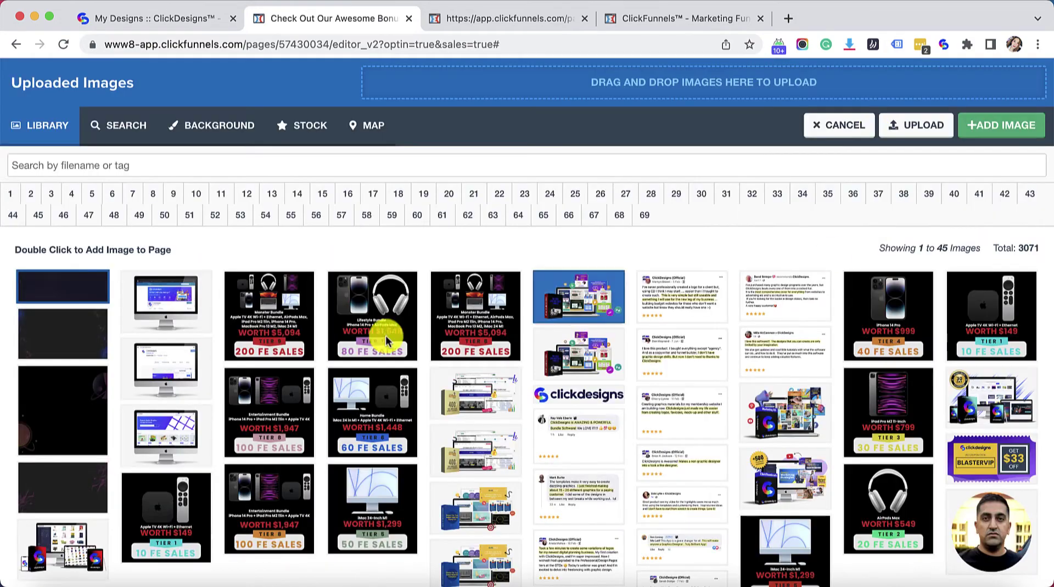
left_click(976, 132)
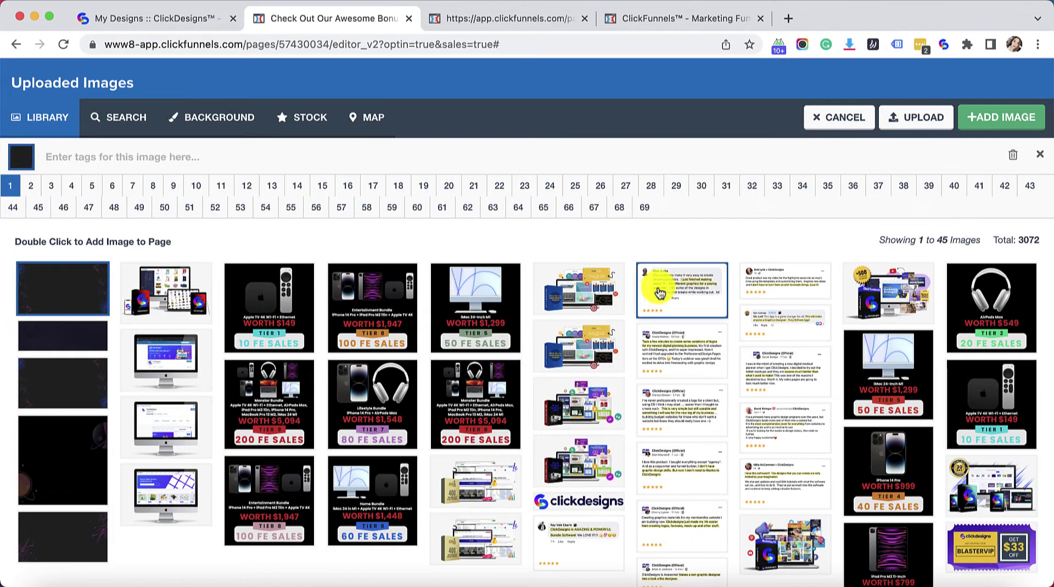
left_click(830, 122)
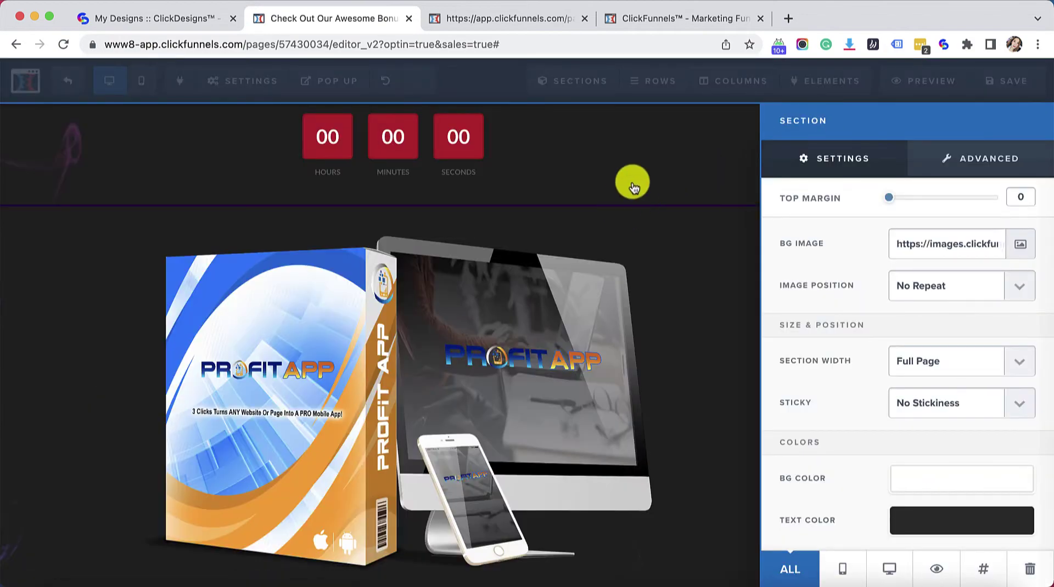
left_click(656, 196)
scroll(656, 196, "down", 1)
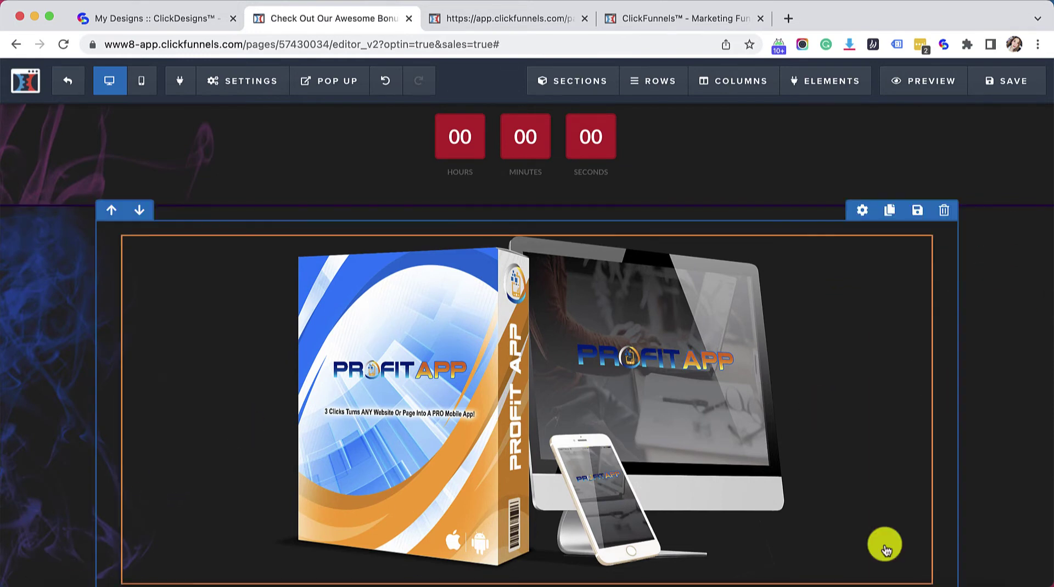
scroll(885, 549, "down", 1)
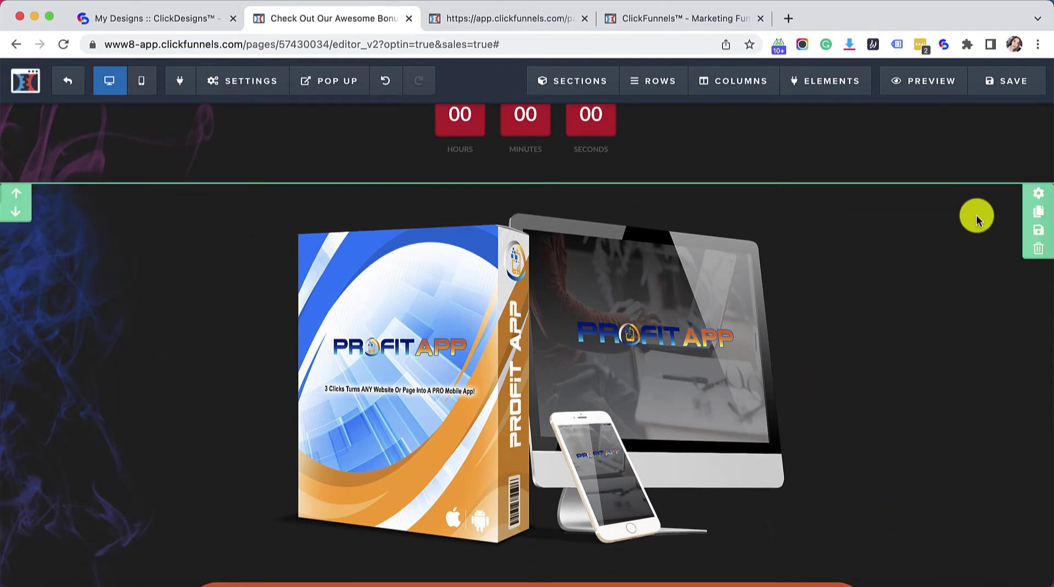
- Set the product section's Image Position to Fill 100% Width & Height
left_click(1035, 198)
left_click(949, 289)
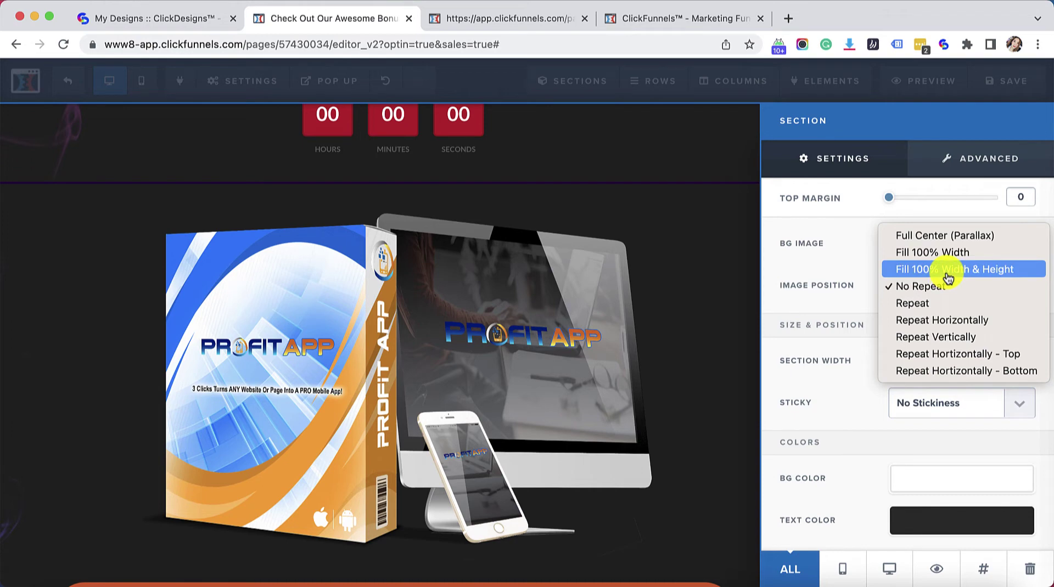
left_click(948, 270)
left_click(705, 428)
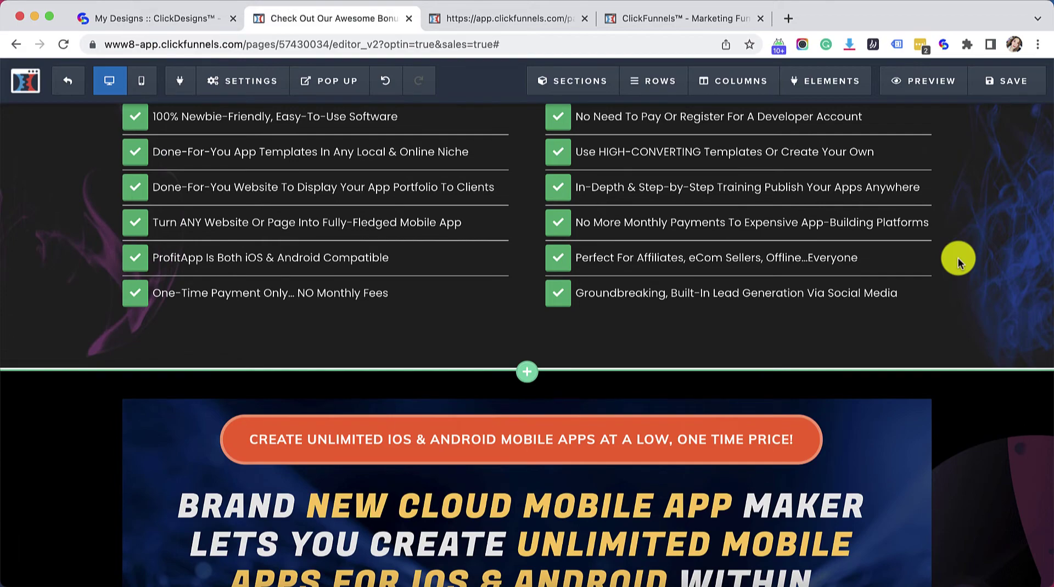
- Open a live preview of the bonus sales page in a new tab
scroll(958, 258, "down", 15)
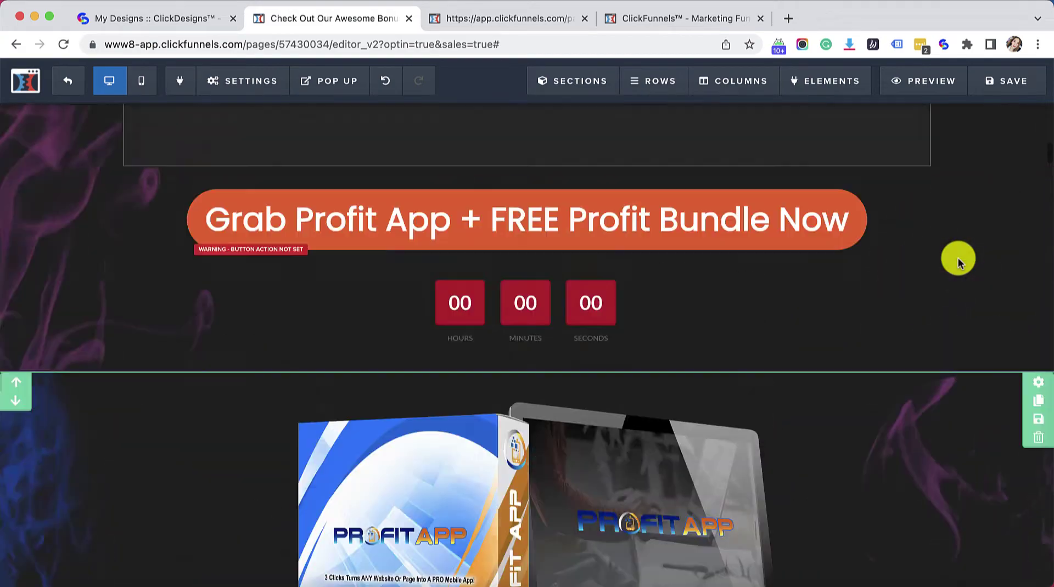
scroll(957, 258, "up", 20)
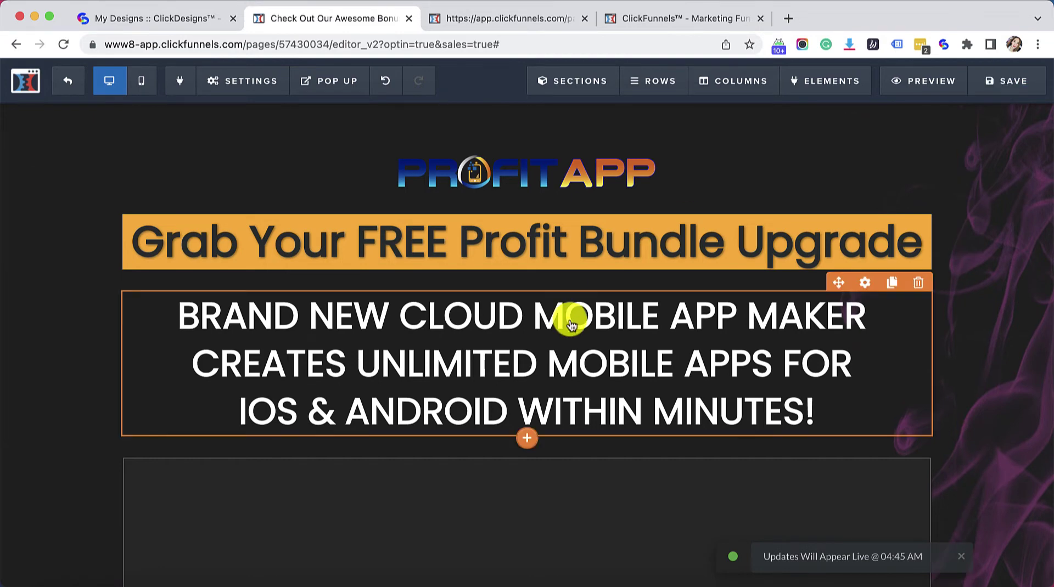
scroll(571, 324, "down", 10)
left_click(924, 82)
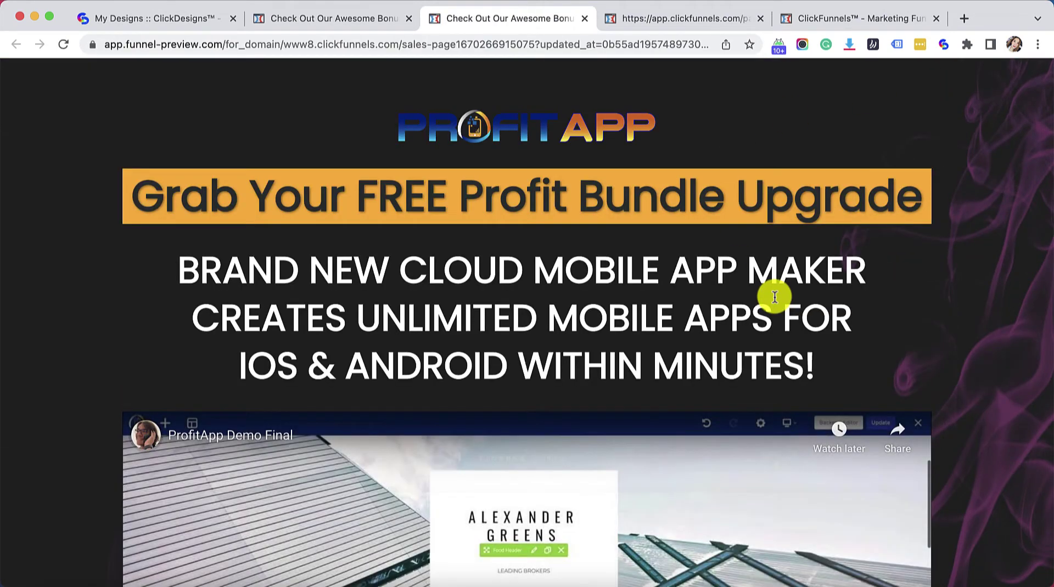
- Scroll through the preview top to bottom, then return to the ClickDesigns tab
scroll(774, 297, "down", 15)
scroll(774, 301, "up", 20)
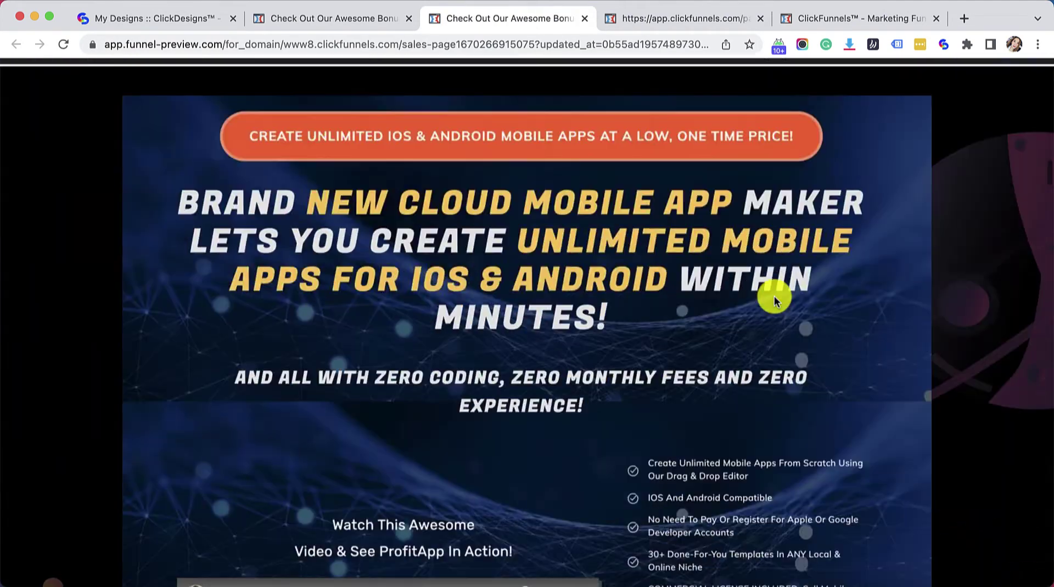
scroll(774, 301, "down", 20)
scroll(775, 299, "down", 20)
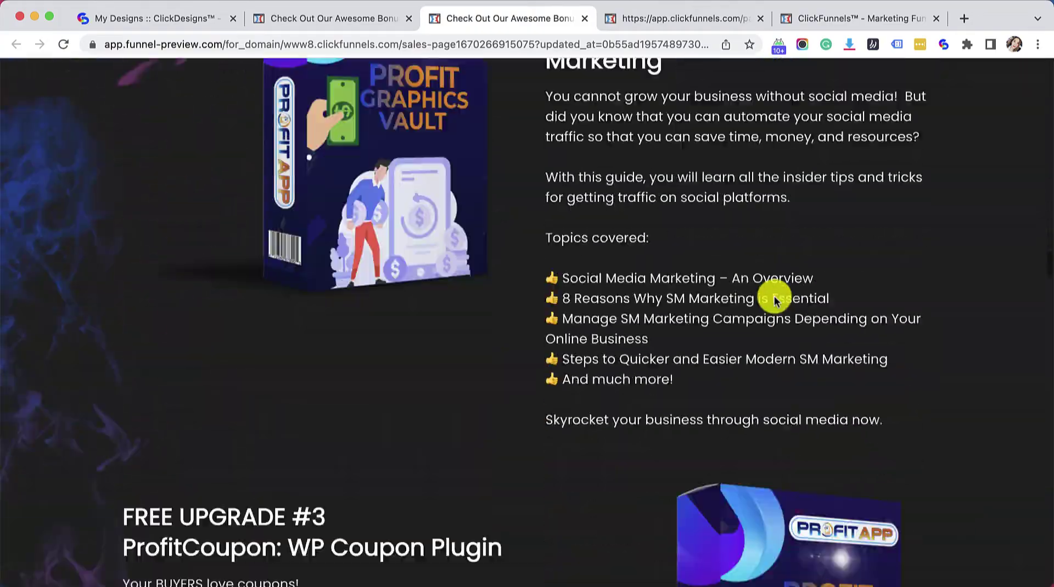
scroll(774, 301, "down", 20)
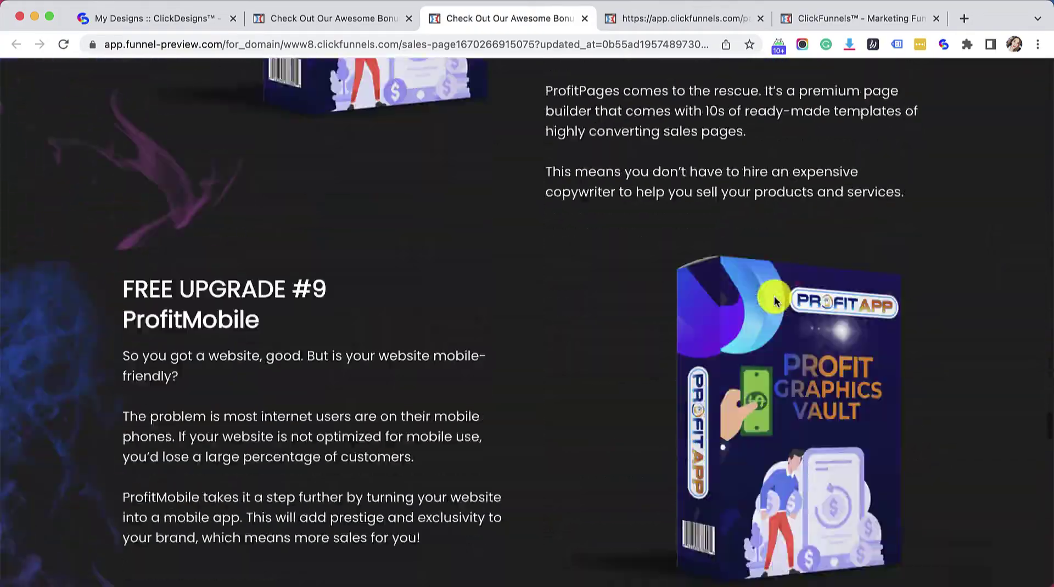
scroll(774, 301, "up", 3)
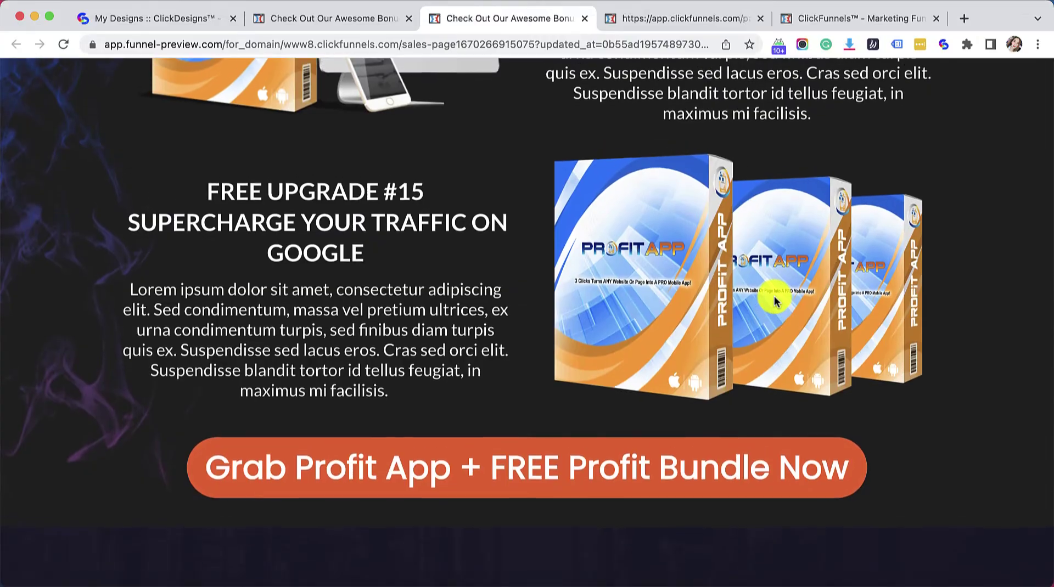
scroll(774, 301, "up", 20)
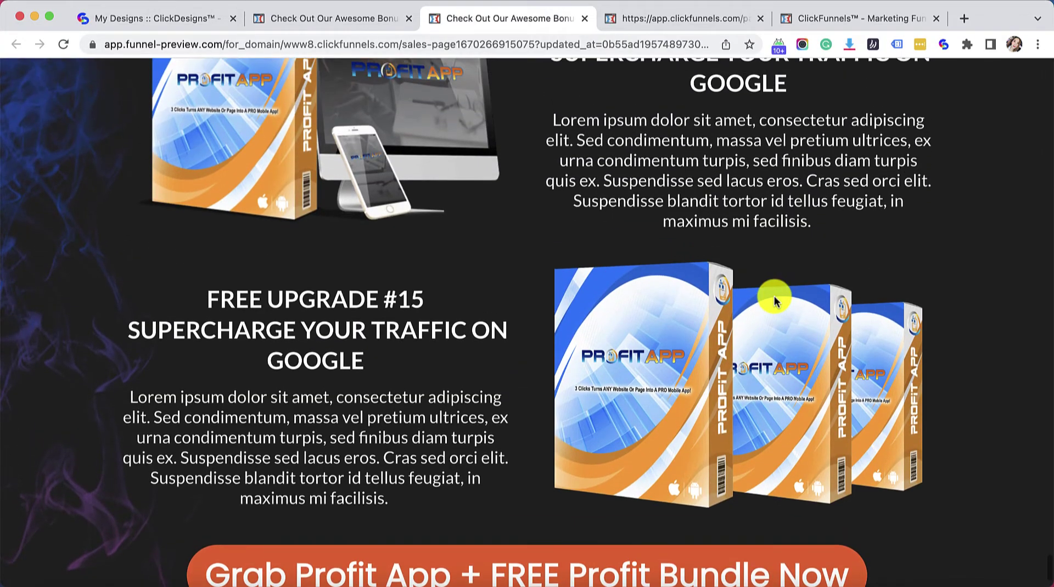
scroll(774, 296, "up", 20)
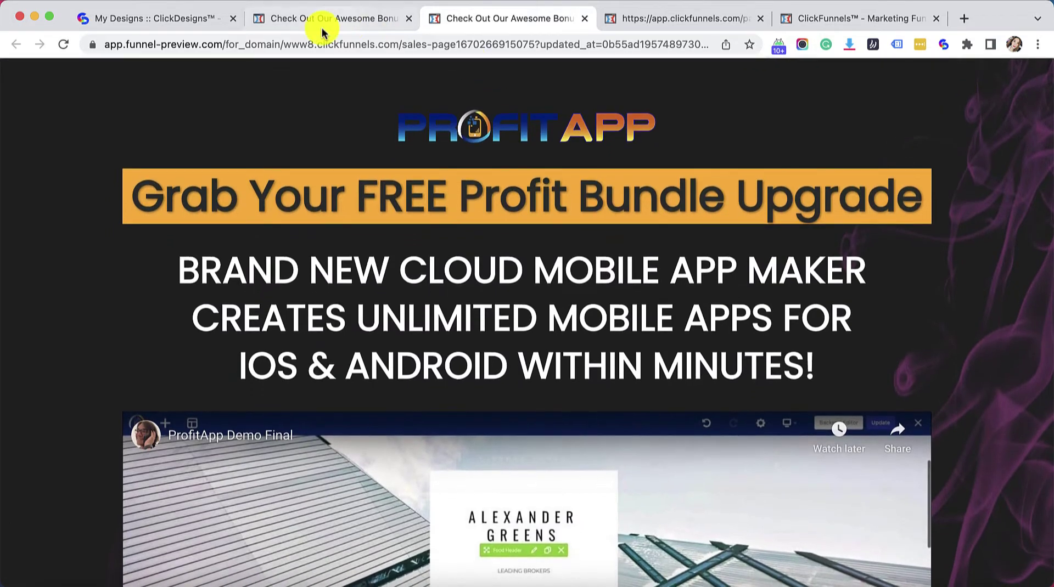
left_click(190, 20)
- Start a design titled Illustration 1 from the desk illustration in Templates > Illustrations
left_click(233, 83)
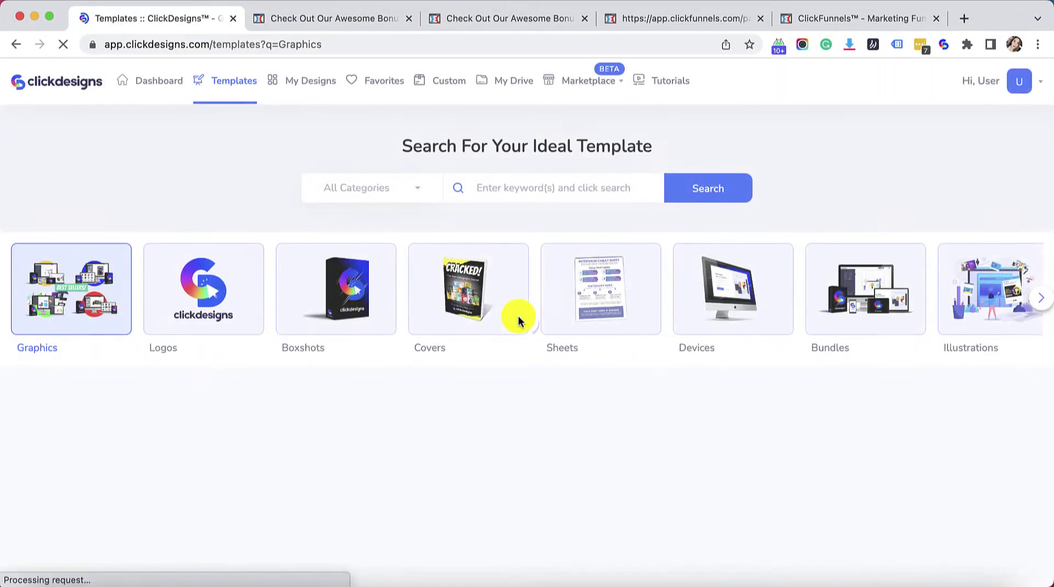
left_click(1039, 294)
left_click(1040, 297)
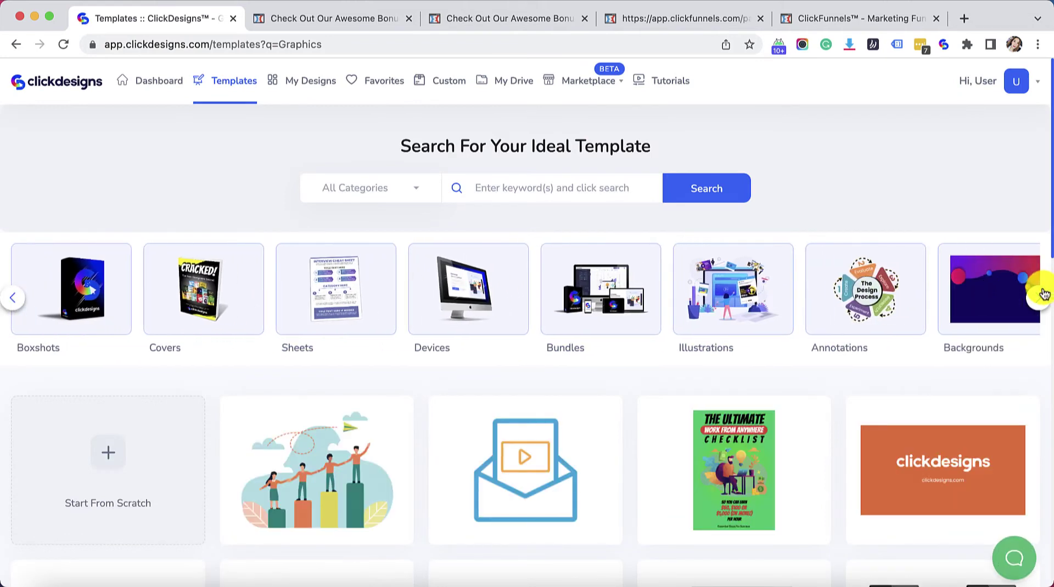
left_click(732, 306)
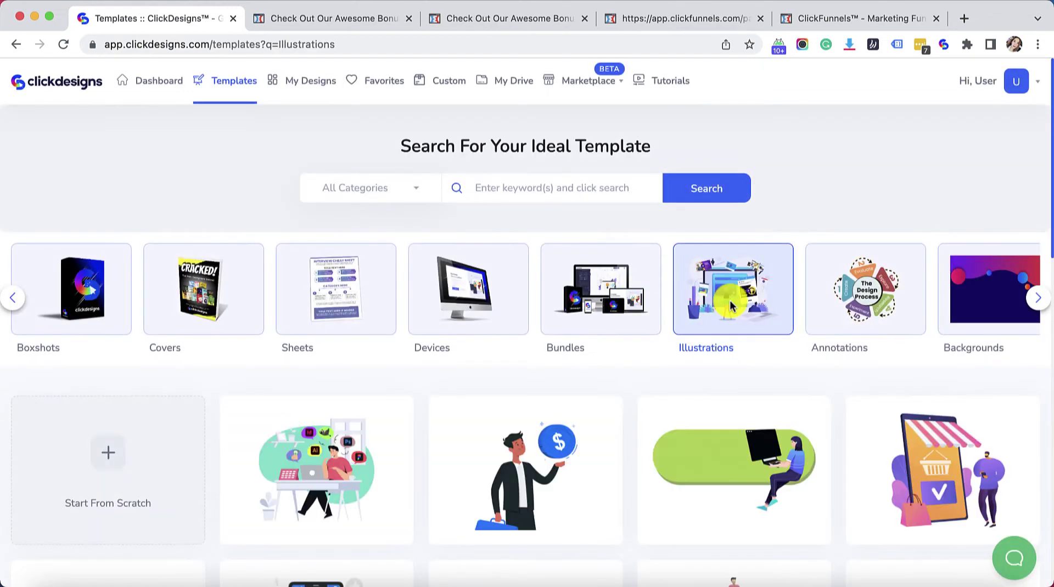
scroll(730, 299, "down", 3)
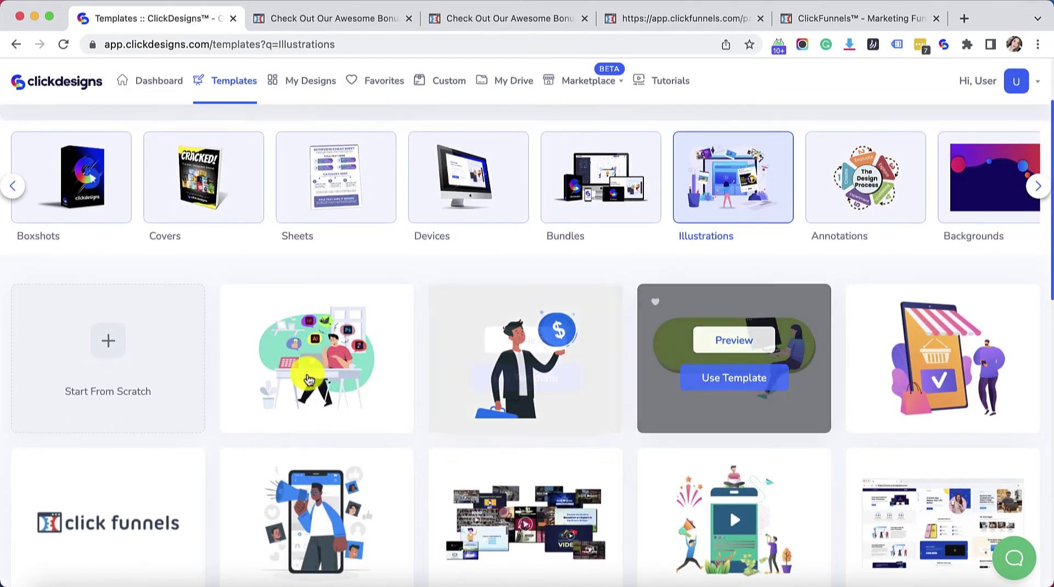
left_click(304, 380)
left_click(365, 313)
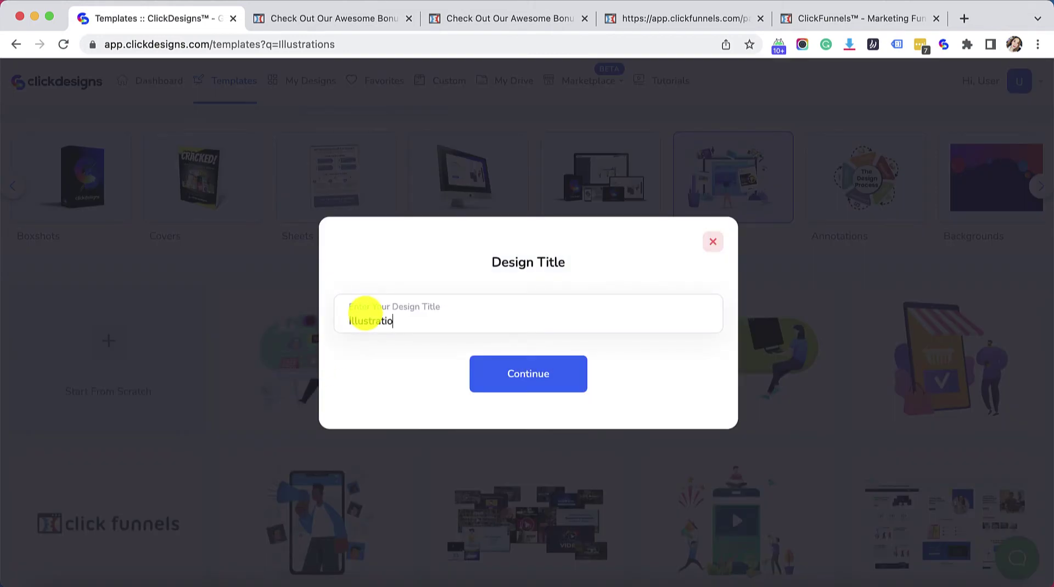
key("Return")
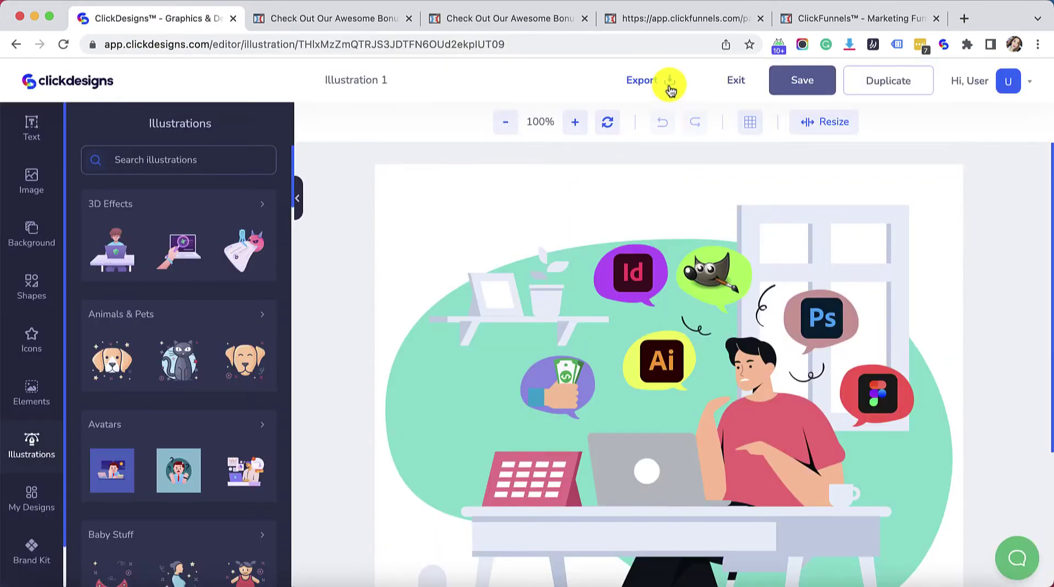
- Export Illustration 1 as a 72 DPI PNG, Illustration_1.png, and go back to templates
left_click(670, 90)
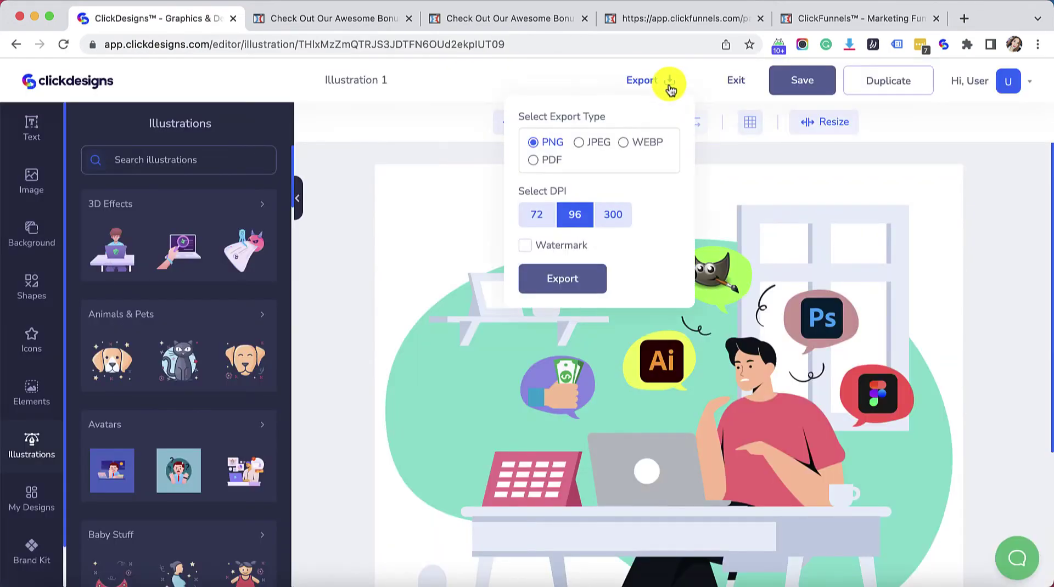
left_click(537, 216)
left_click(558, 276)
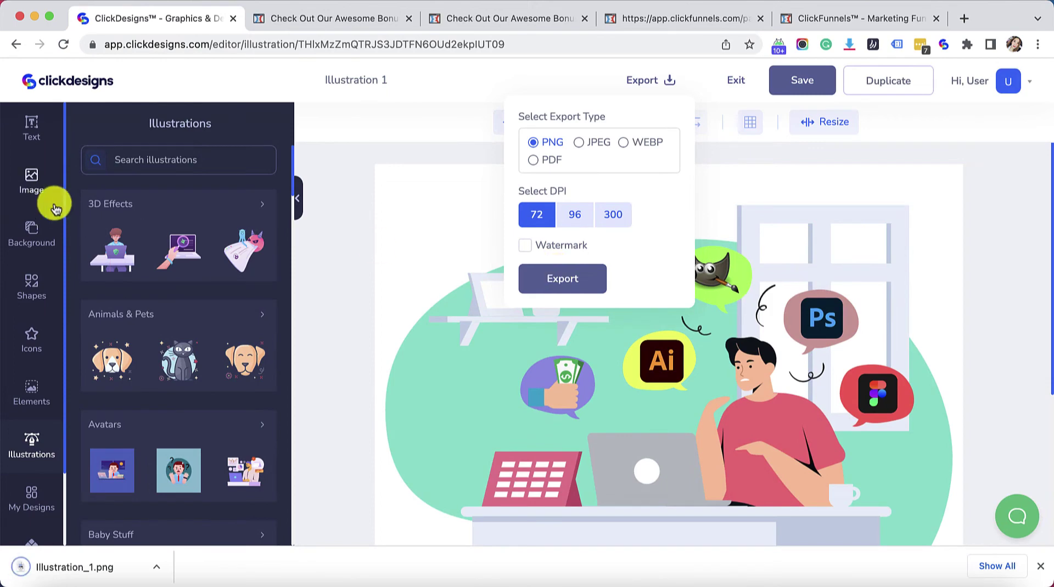
left_click(15, 48)
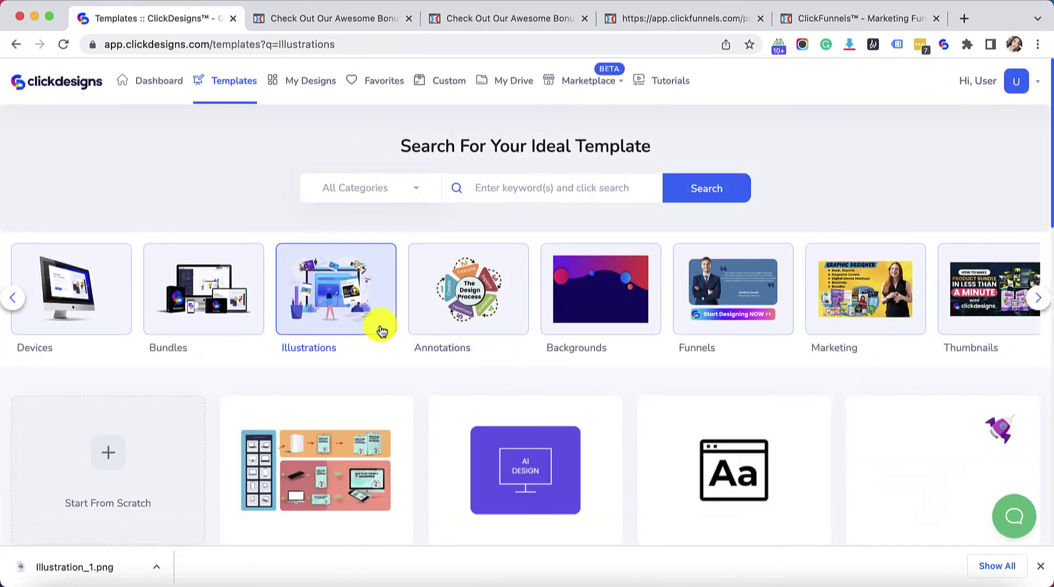
scroll(381, 329, "down", 5)
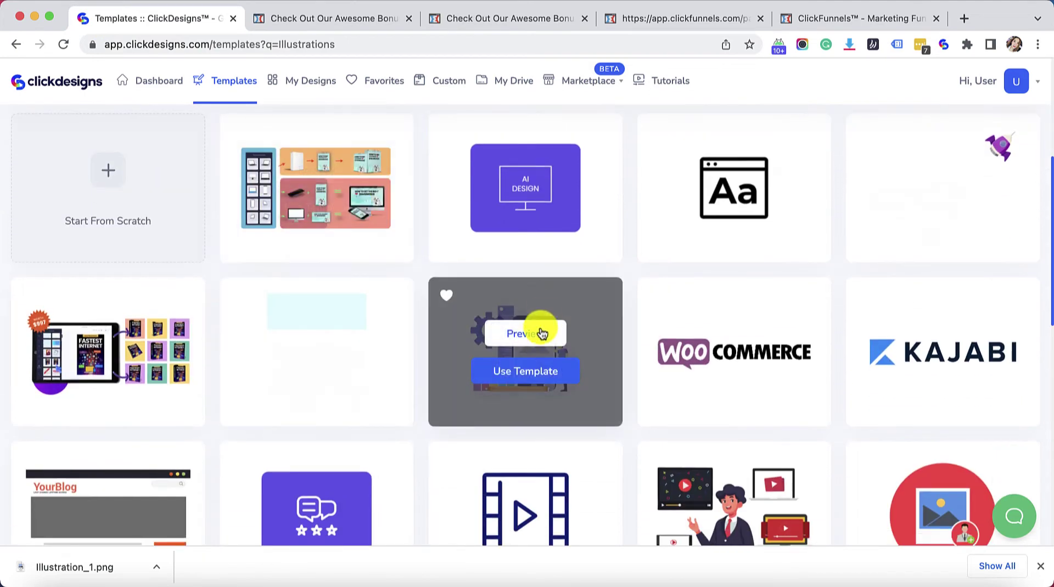
- Start a new design from the gear-and-phone illustration template, keeping its title
left_click(527, 369)
left_click(463, 308)
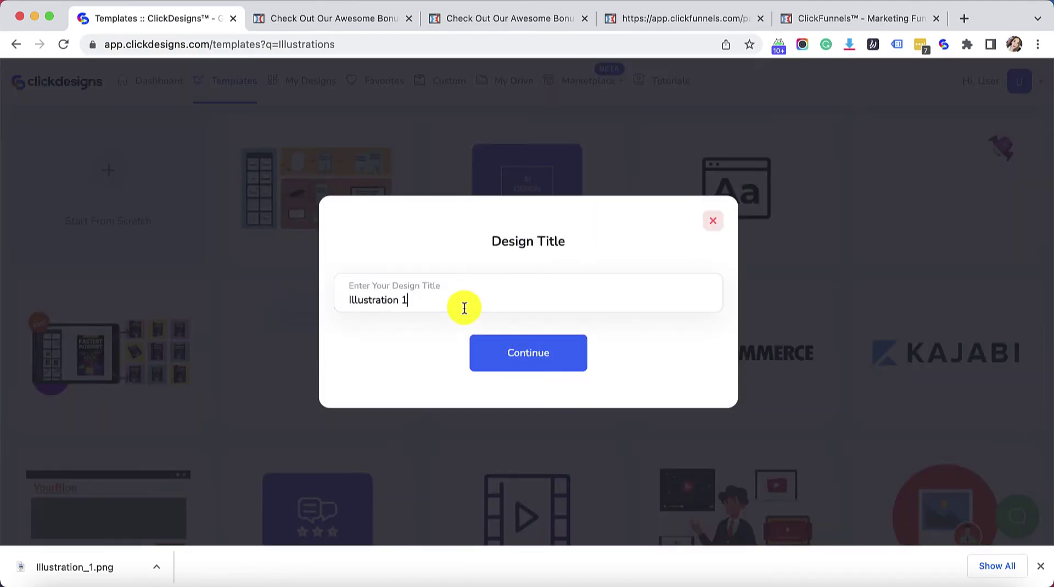
key("Return")
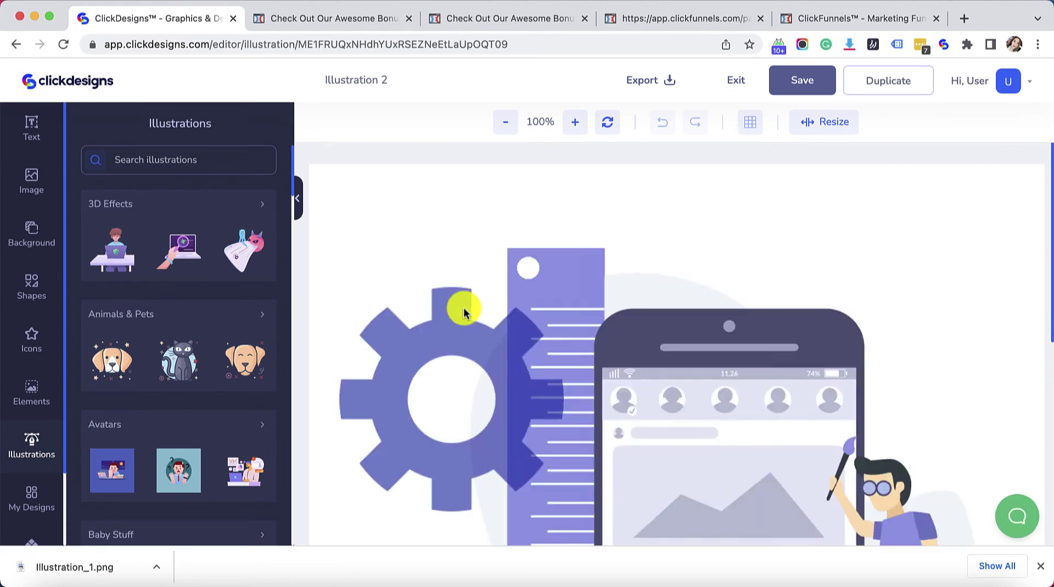
- Export the design as Illustration_2.png at 72 DPI and exit to My Designs
left_click(667, 88)
left_click(539, 216)
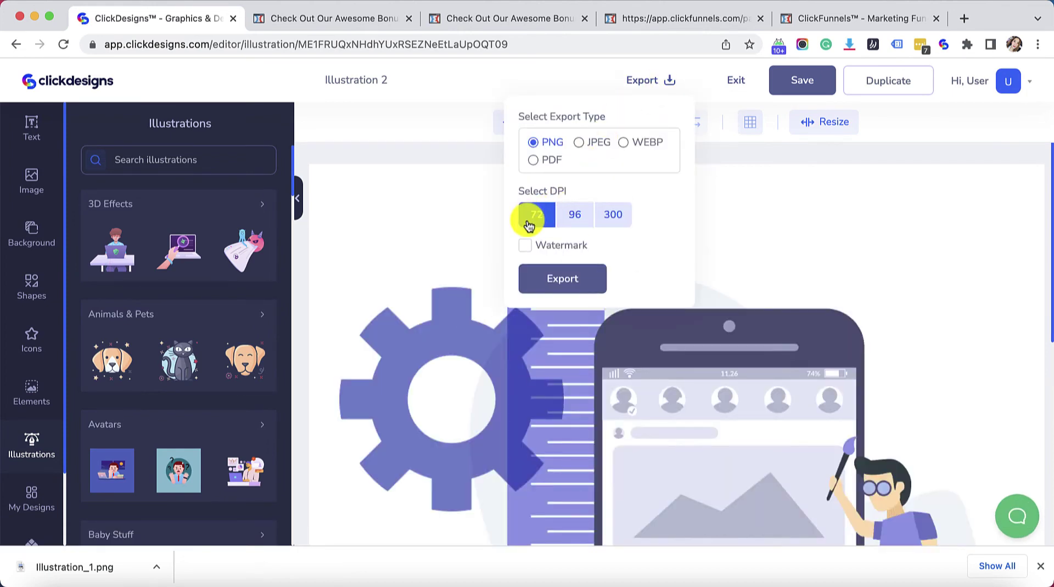
left_click(554, 281)
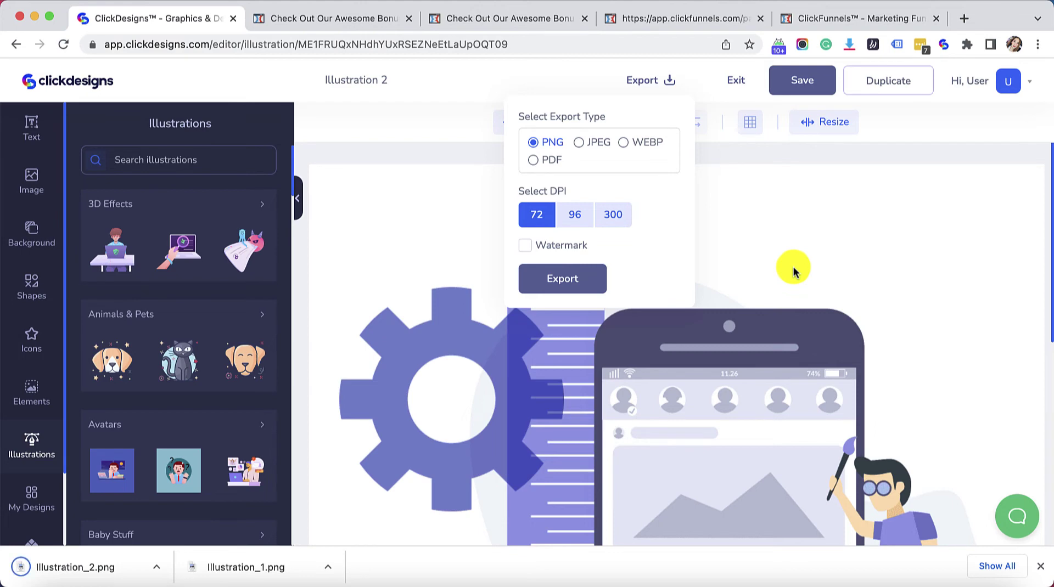
scroll(701, 353, "down", 5)
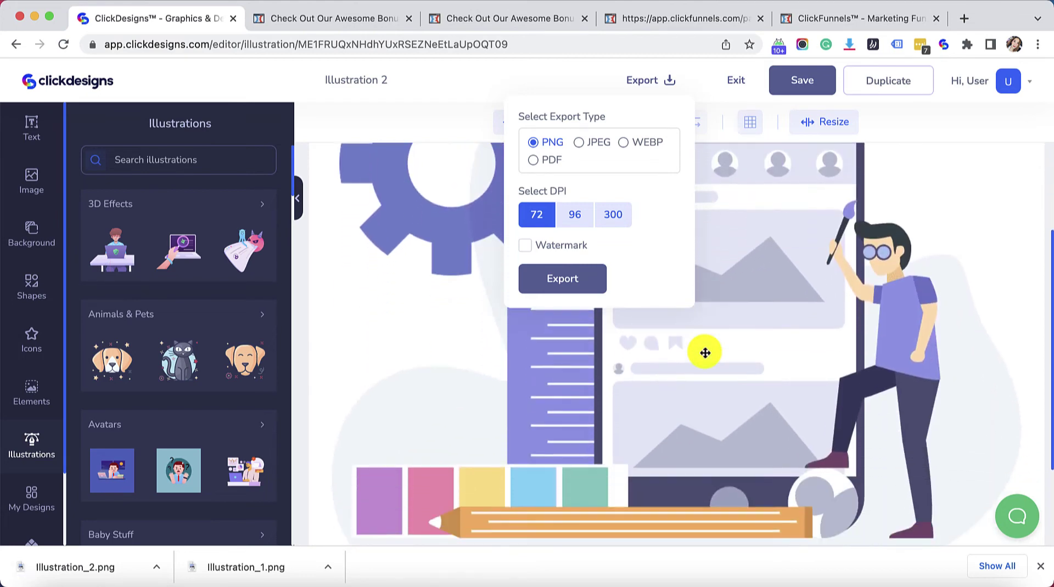
left_click(888, 354)
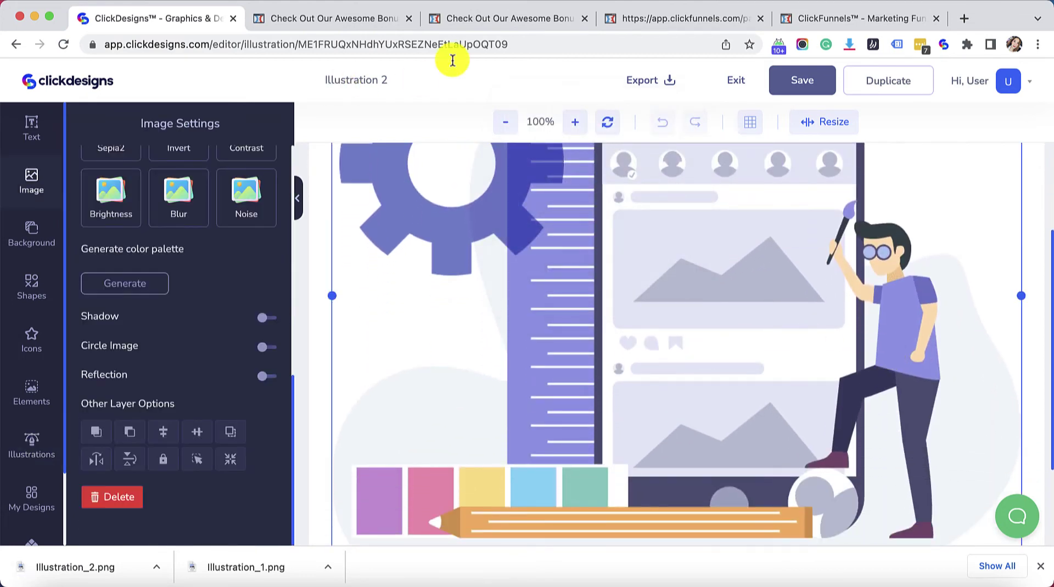
left_click(729, 83)
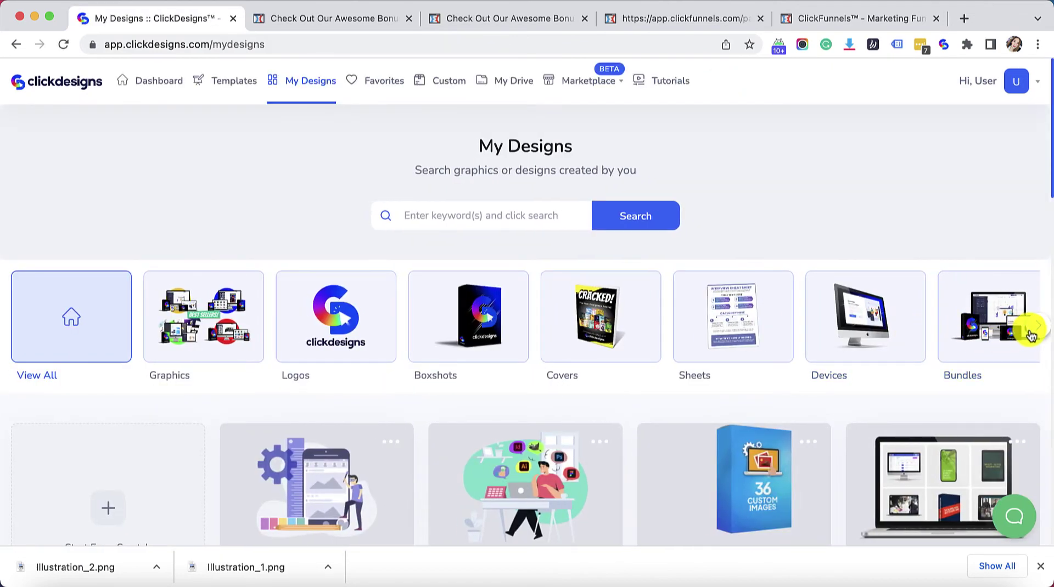
- Open the Illustrations template category and browse its designs
left_click(1032, 329)
left_click(988, 296)
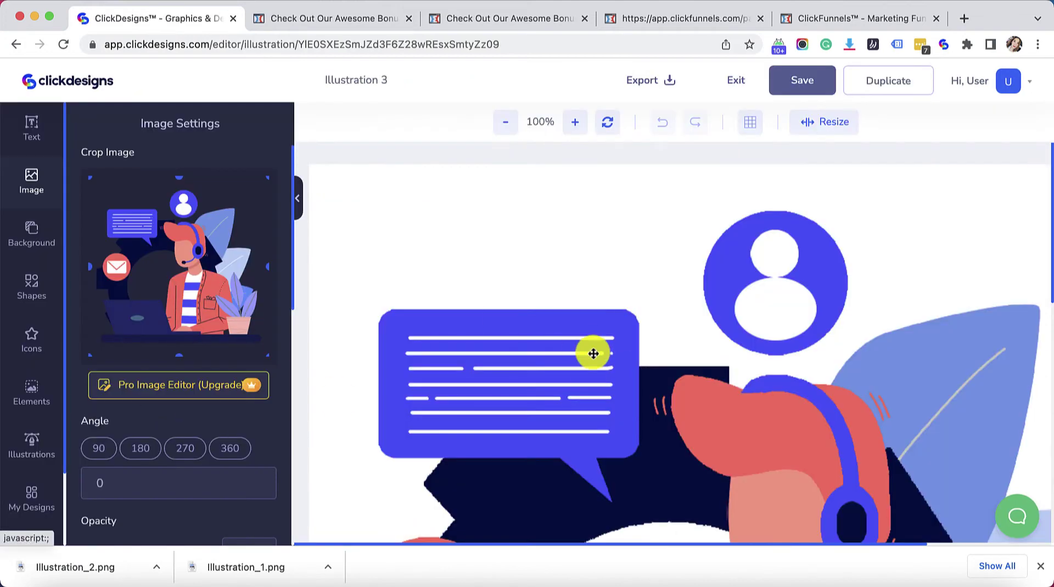
scroll(593, 353, "down", 5)
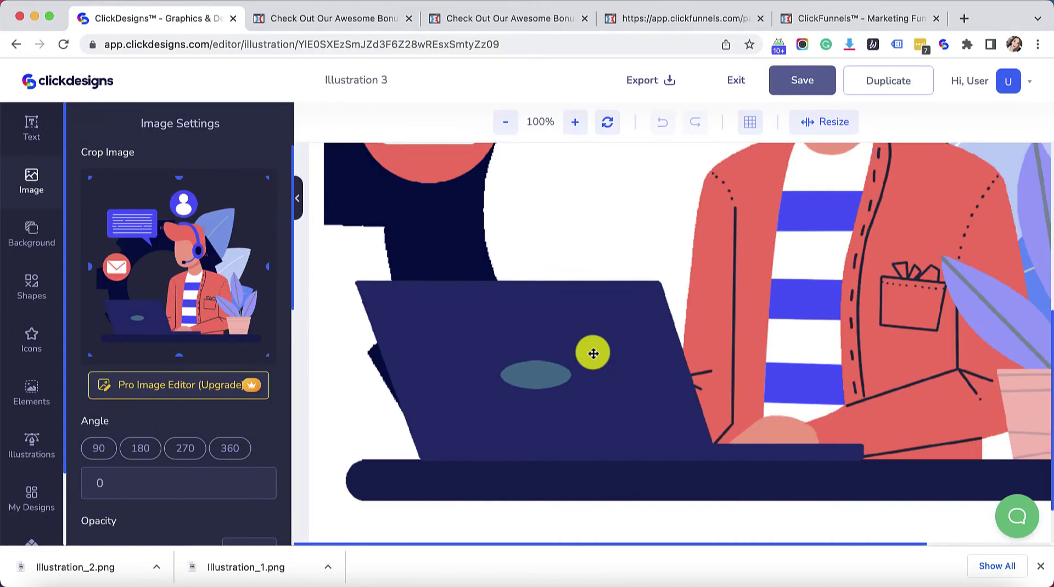
scroll(593, 353, "down", 1)
scroll(94, 407, "down", 6)
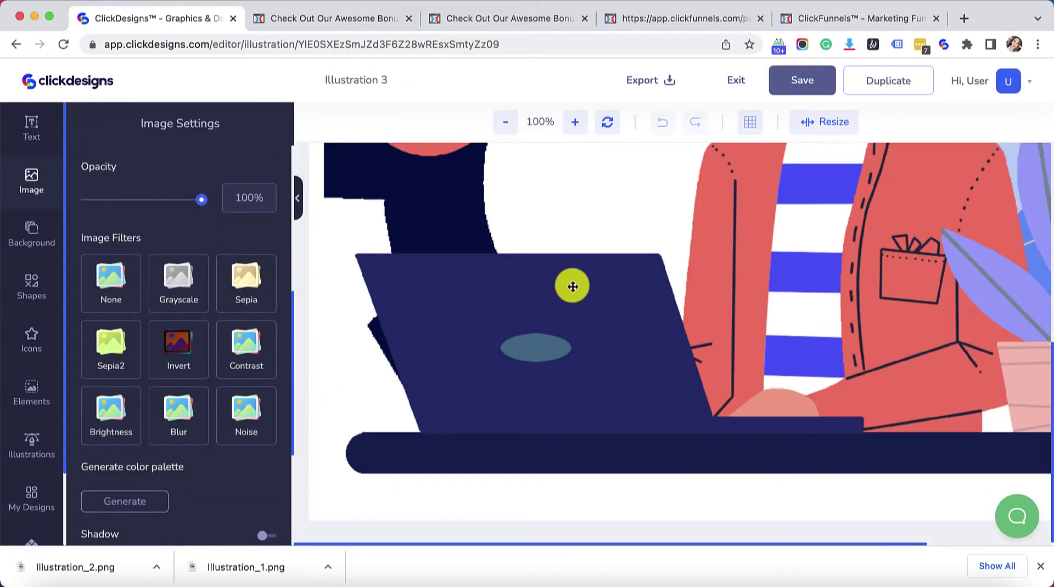
scroll(572, 286, "up", 8)
scroll(572, 287, "down", 7)
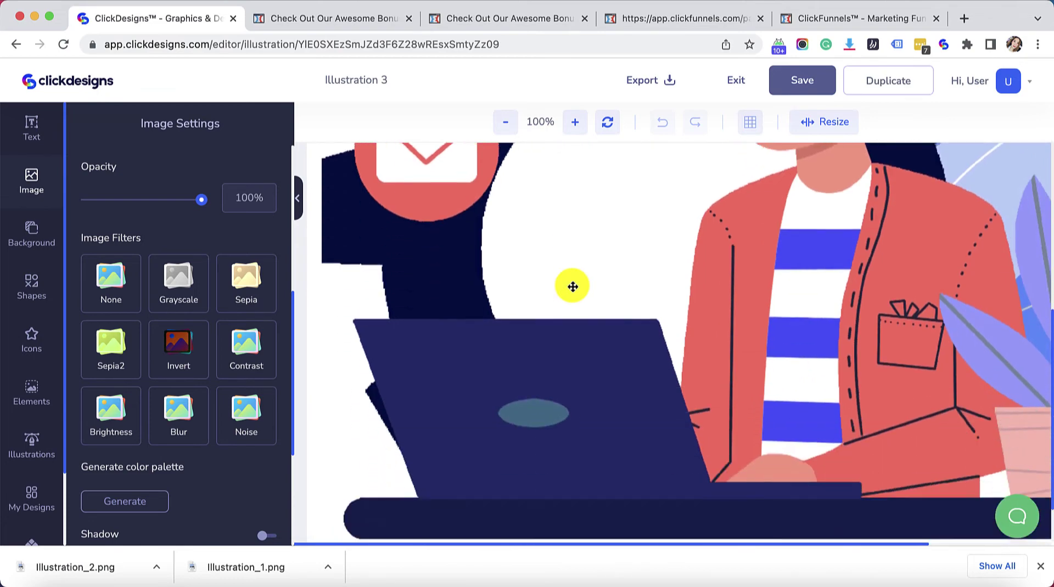
scroll(571, 286, "down", 2)
scroll(568, 285, "up", 1)
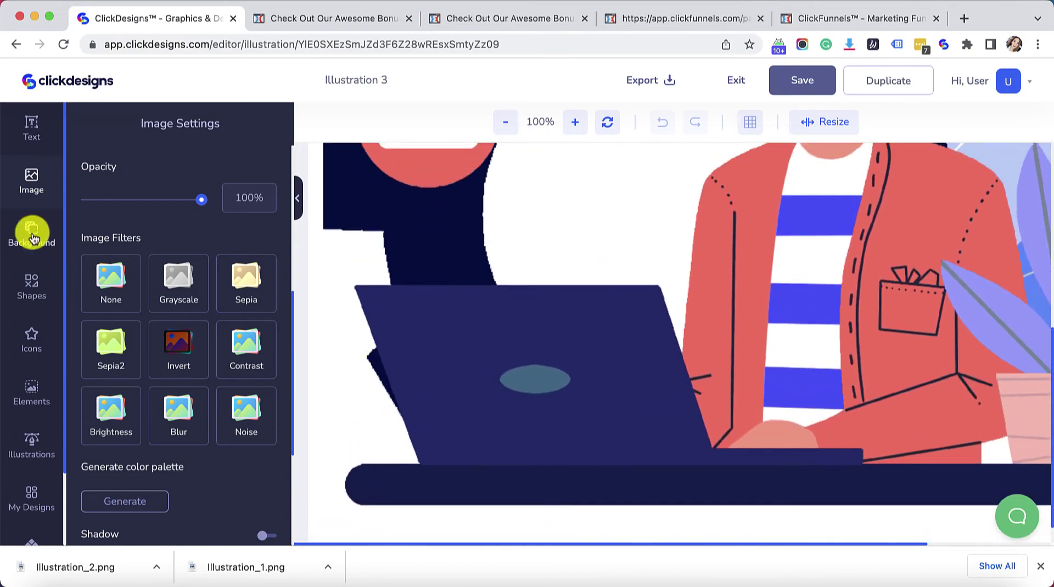
- Load more image thumbnails in the Images upload panel
left_click(31, 188)
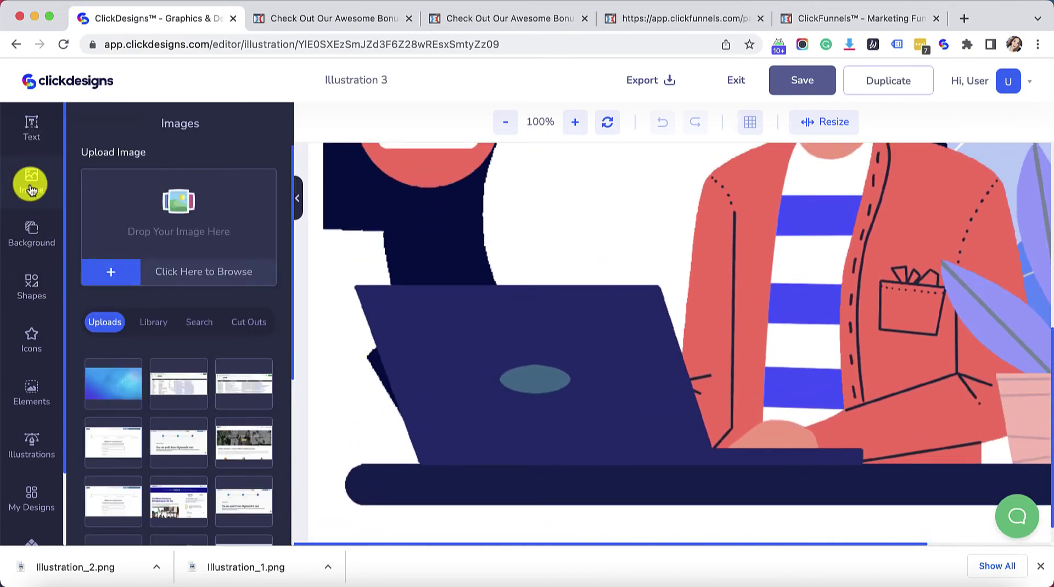
scroll(191, 274, "down", 5)
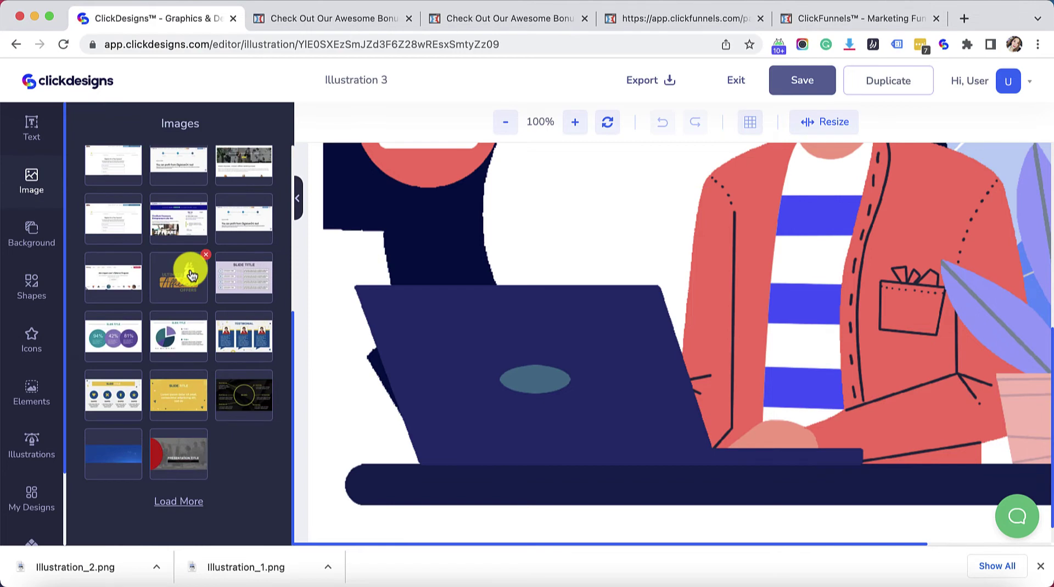
left_click(179, 501)
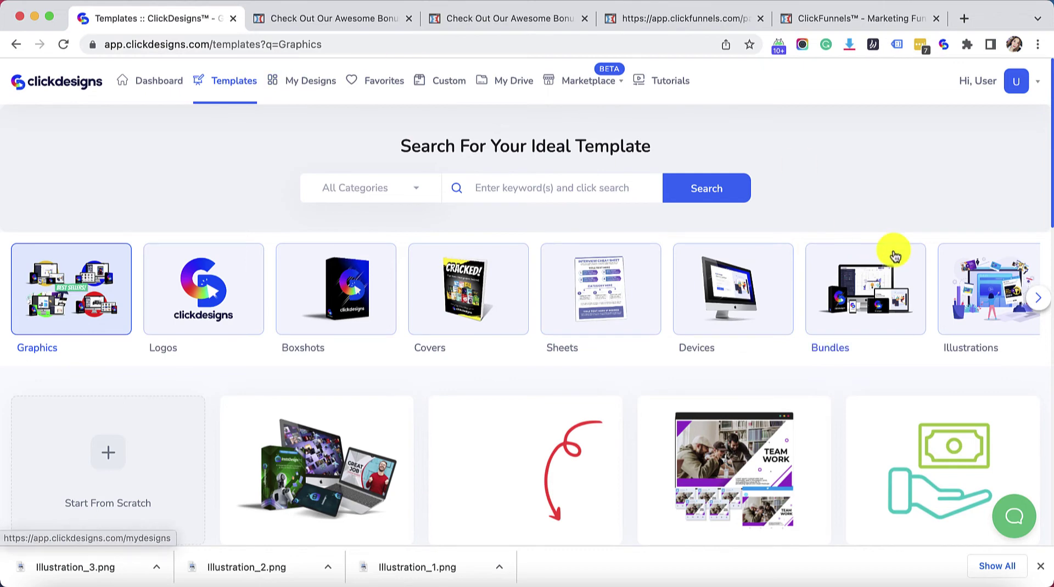
- Start a design from the purple creator card in the Annotations template category
left_click(1035, 299)
left_click(1032, 299)
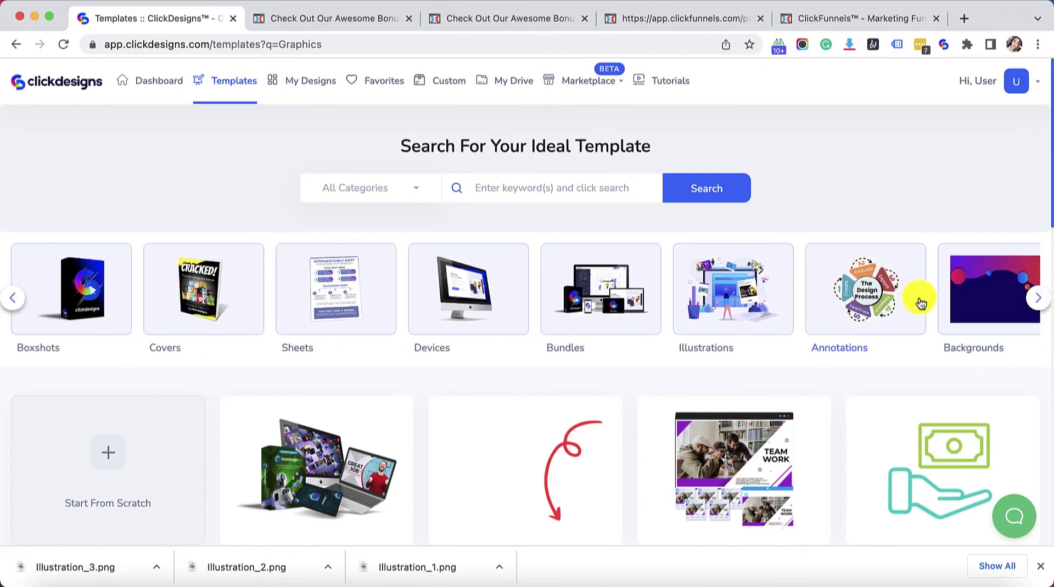
left_click(901, 301)
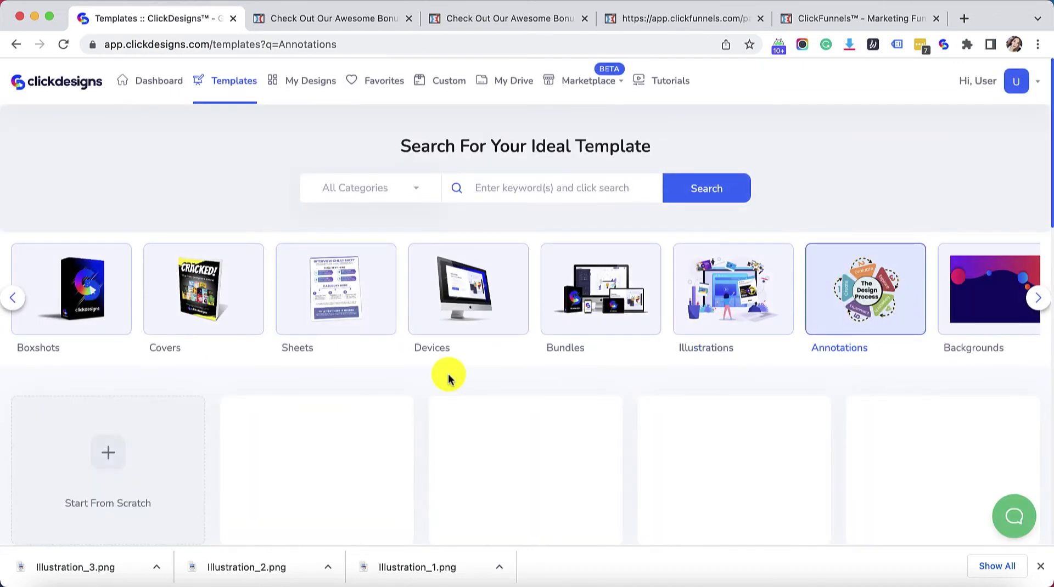
scroll(447, 373, "down", 2)
scroll(447, 372, "down", 2)
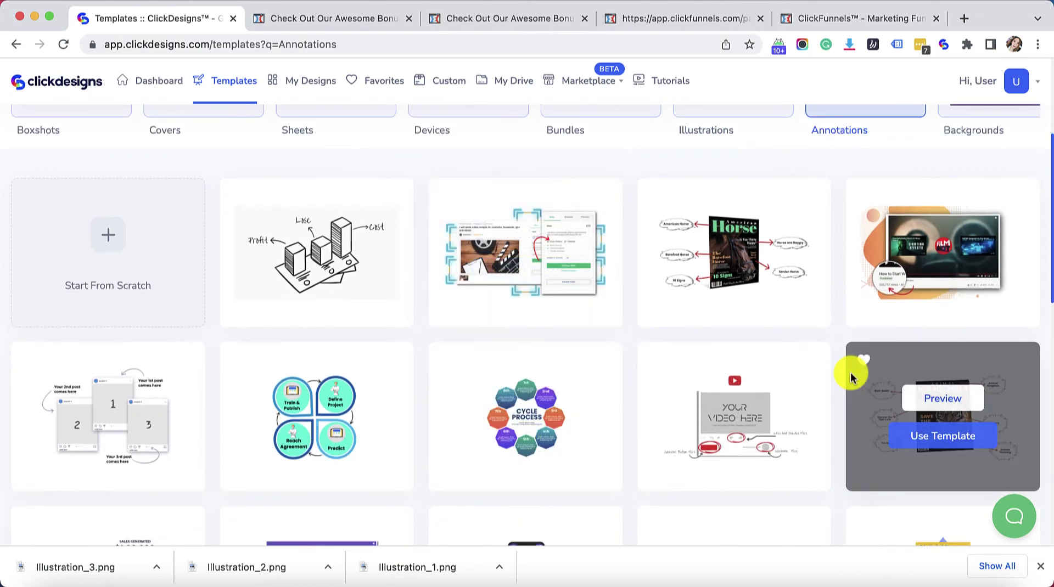
scroll(588, 470, "down", 4)
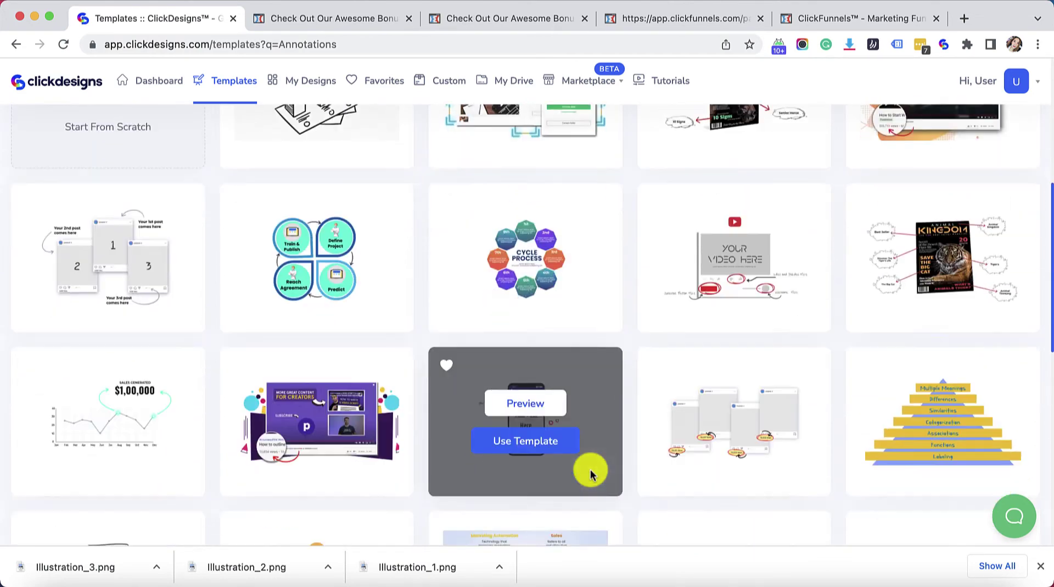
scroll(589, 471, "down", 2)
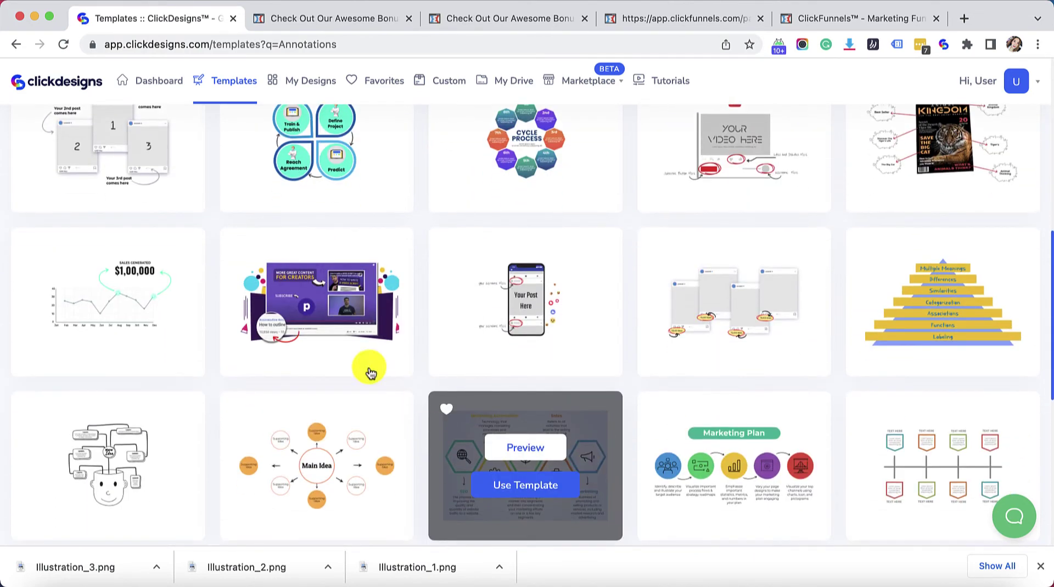
left_click(316, 322)
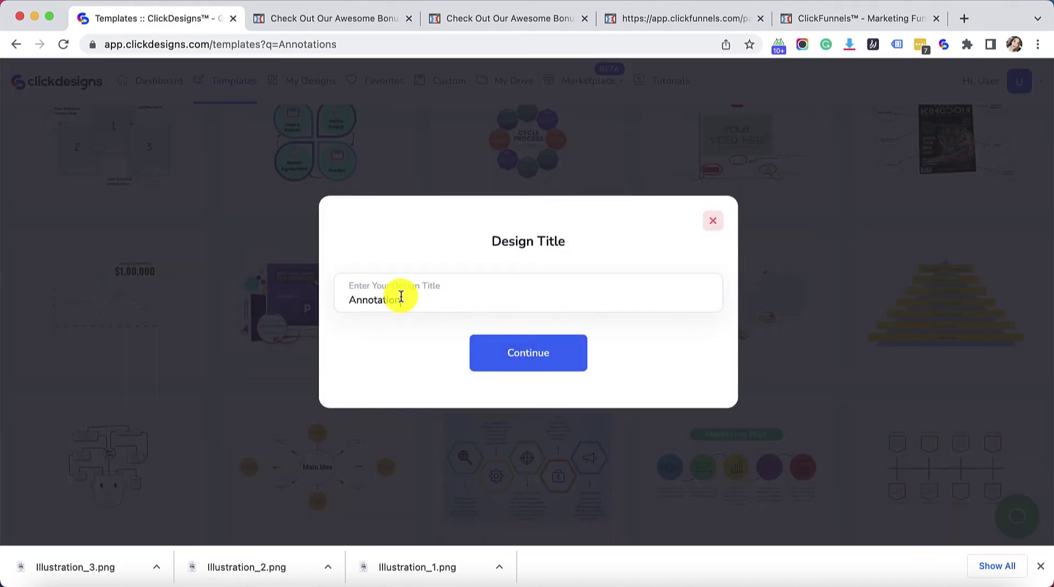
left_click(544, 346)
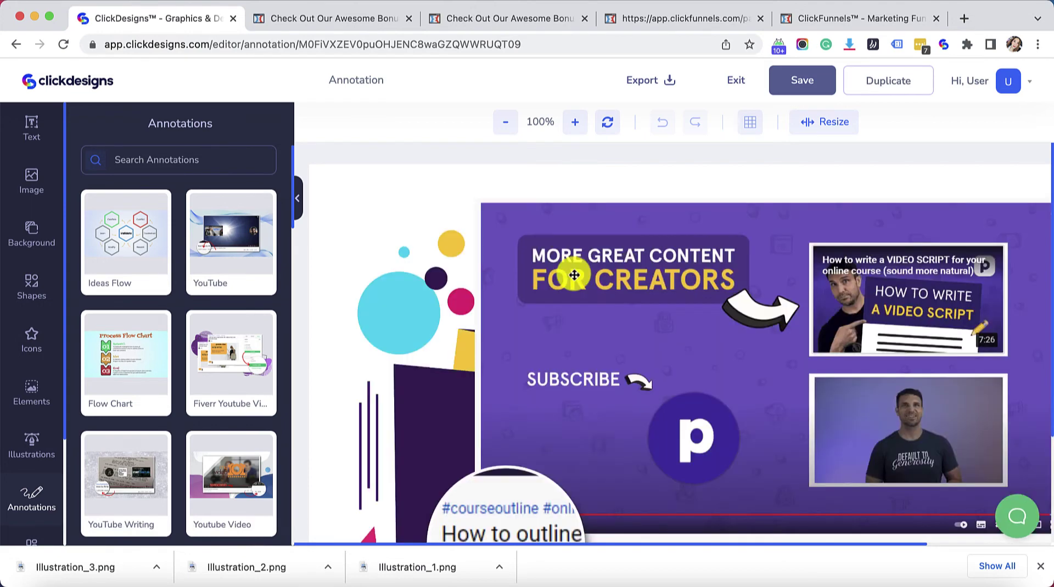
- Export the annotation as Annotation.png and leave the editor
left_click(669, 87)
left_click(543, 281)
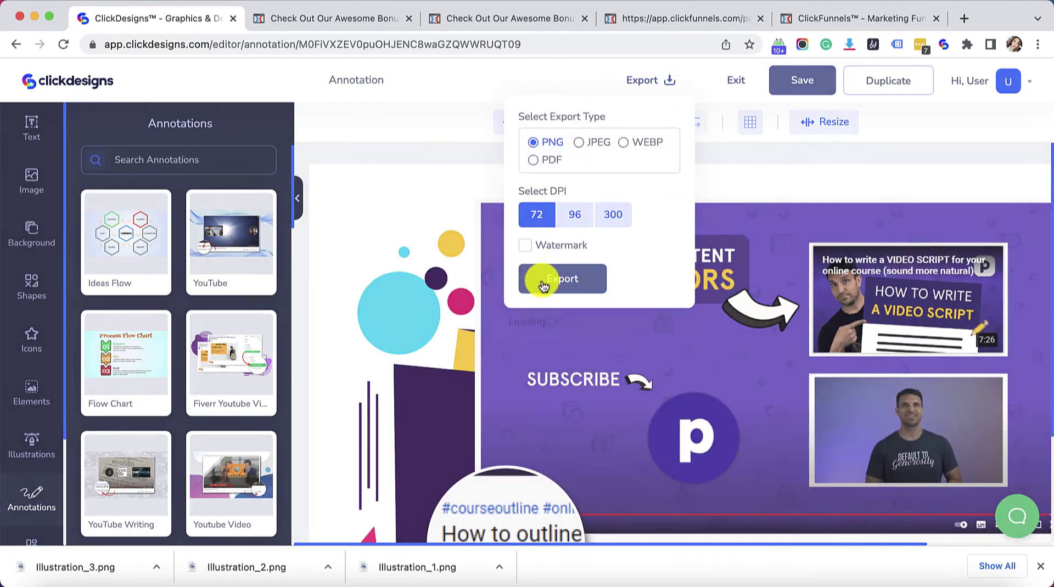
left_click(736, 81)
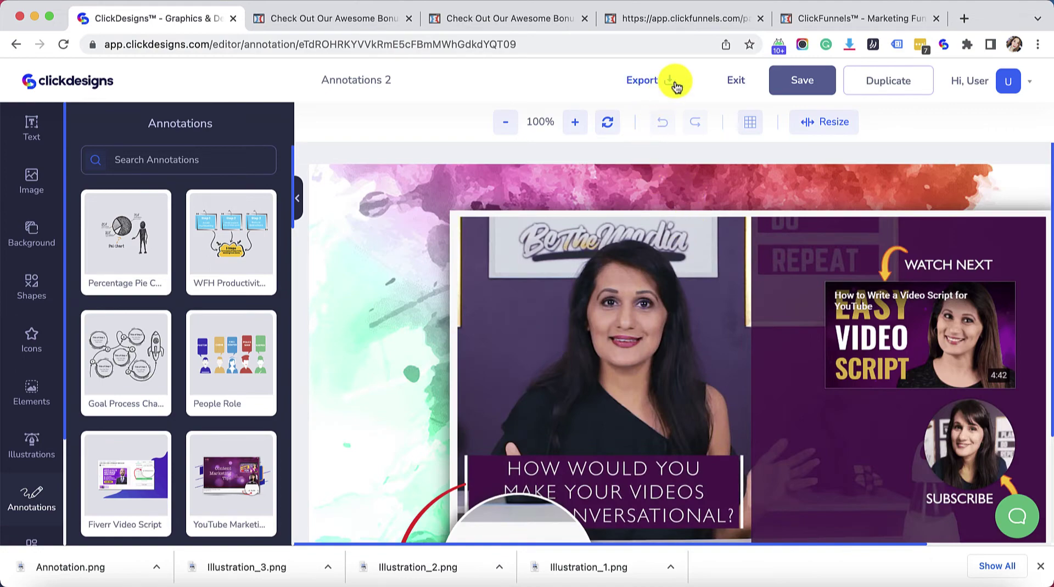
- Export Annotations 2 as a PNG image, Annotations_2.png
left_click(676, 86)
left_click(538, 277)
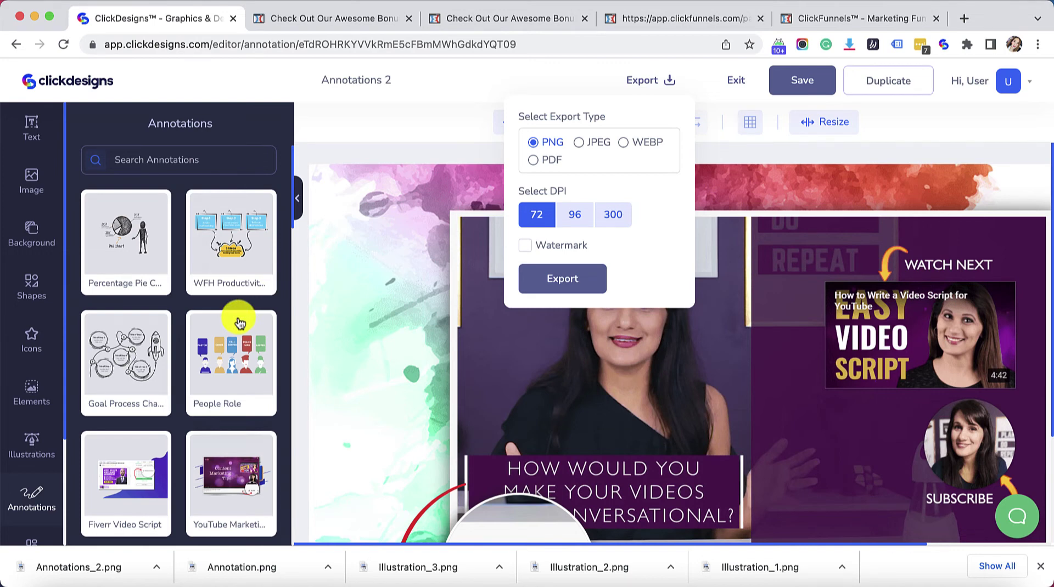
scroll(34, 447, "down", 2)
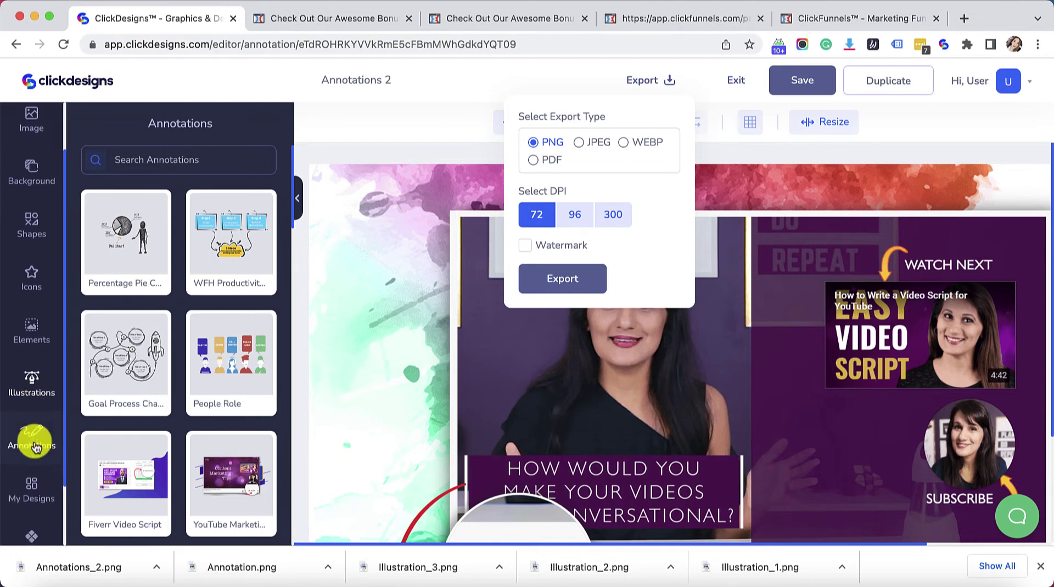
left_click(36, 431)
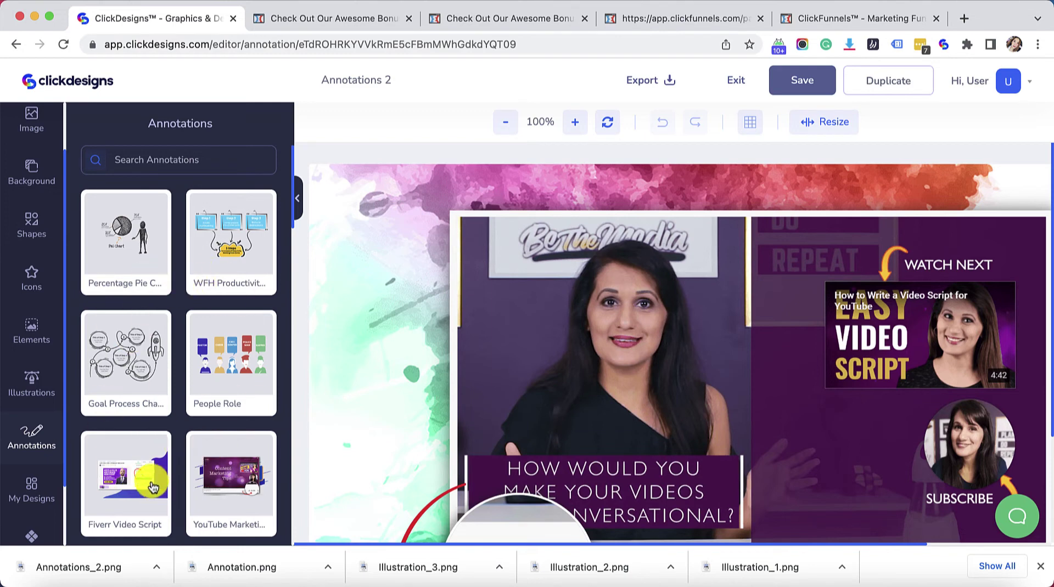
- Browse the Illustrations, Elements, Icons and Shapes libraries
left_click(23, 384)
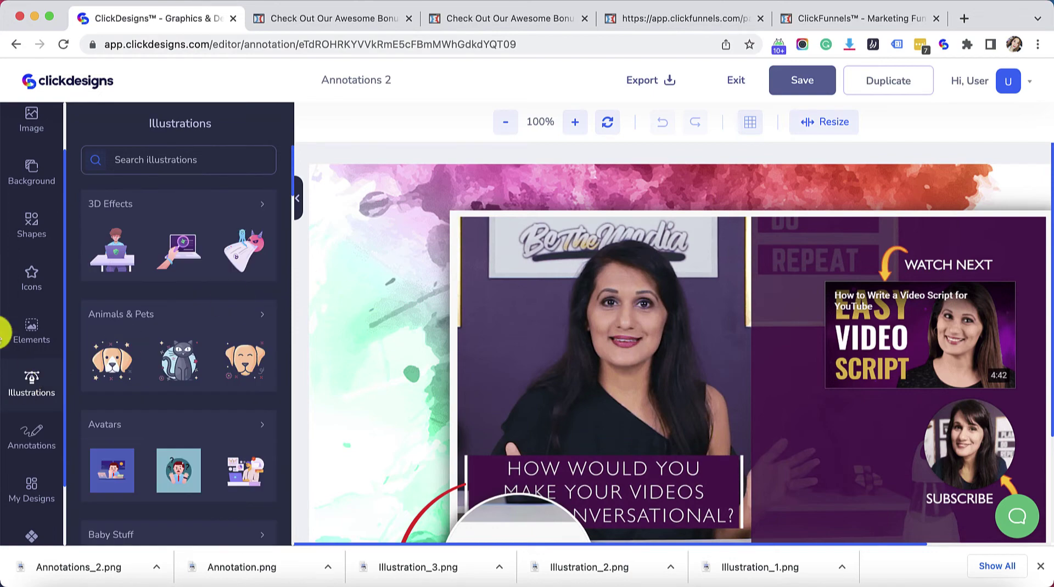
scroll(159, 378, "down", 6)
scroll(160, 378, "up", 2)
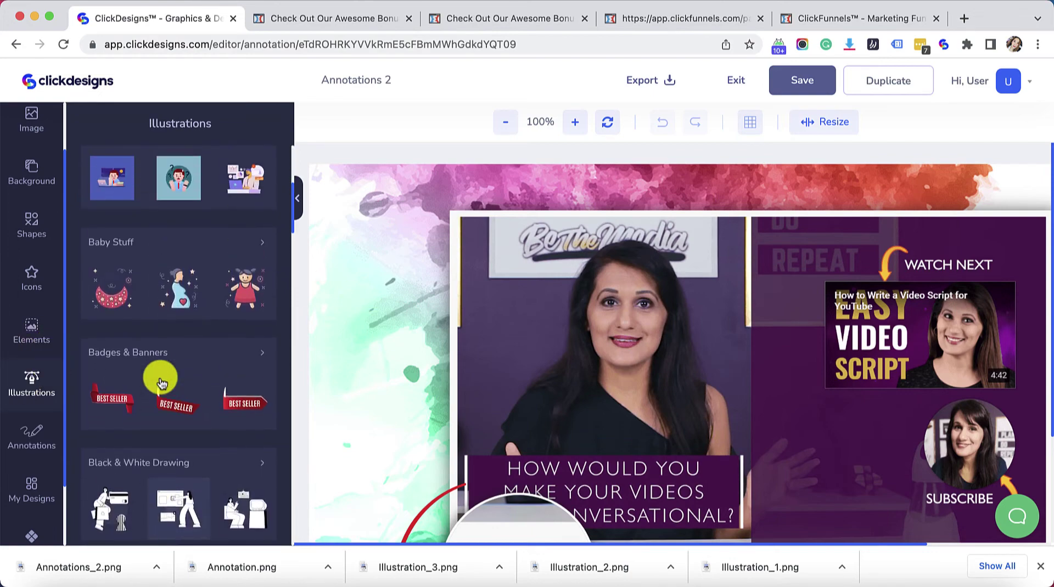
left_click(27, 335)
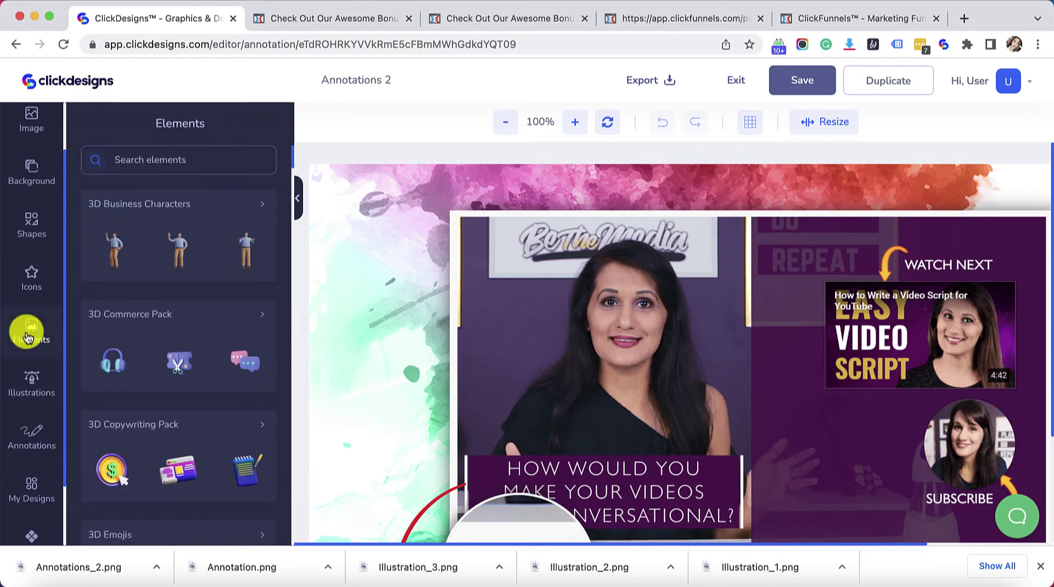
left_click(34, 283)
left_click(34, 225)
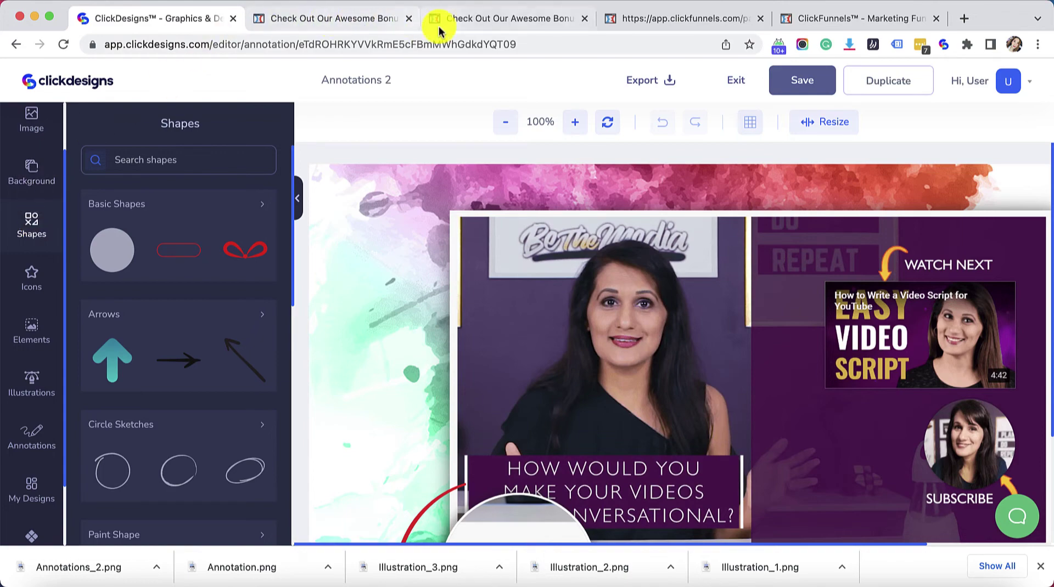
left_click(352, 28)
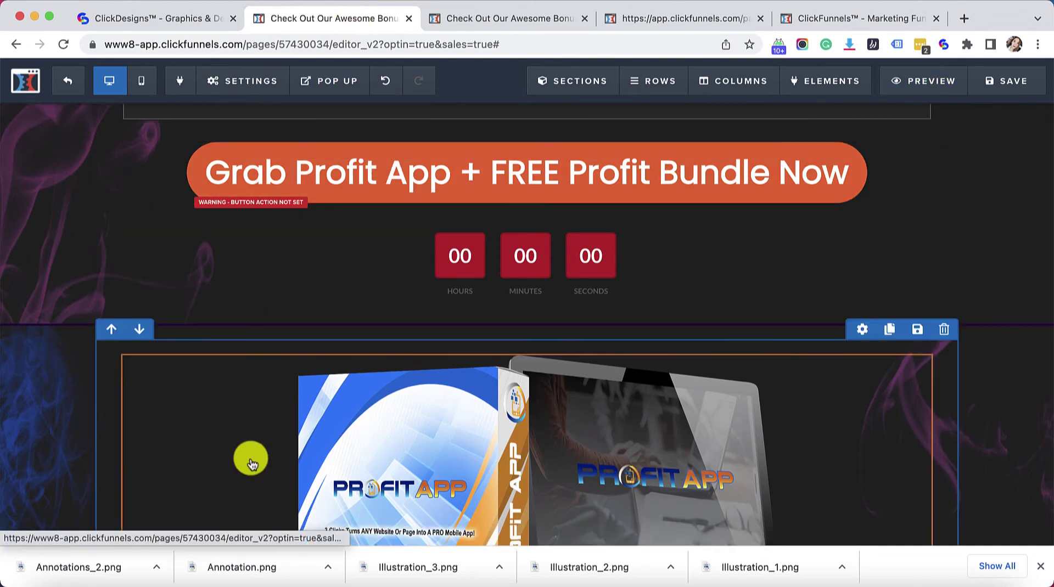
scroll(252, 458, "down", 3)
scroll(507, 422, "down", 15)
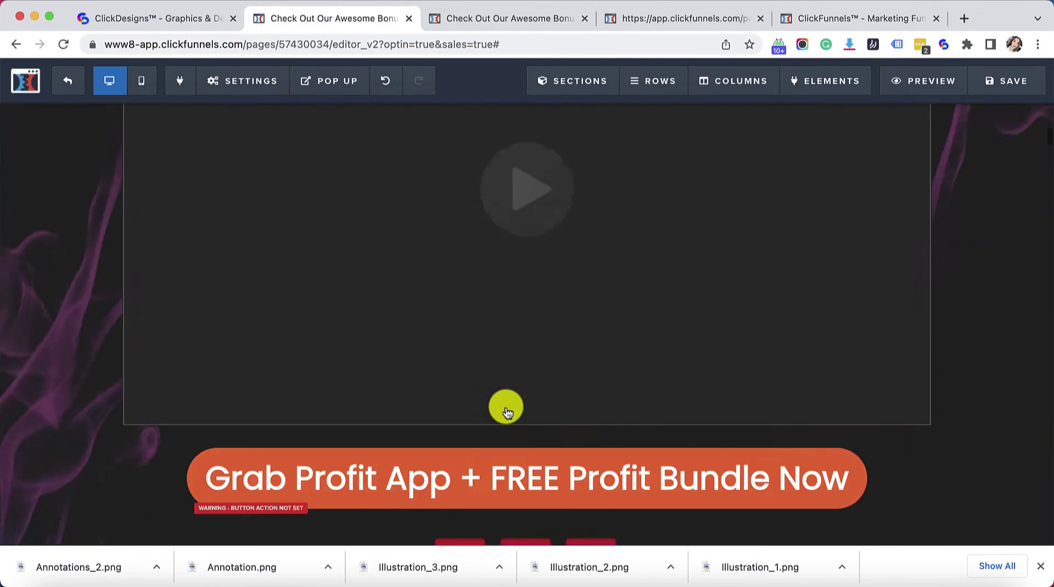
scroll(507, 412, "up", 15)
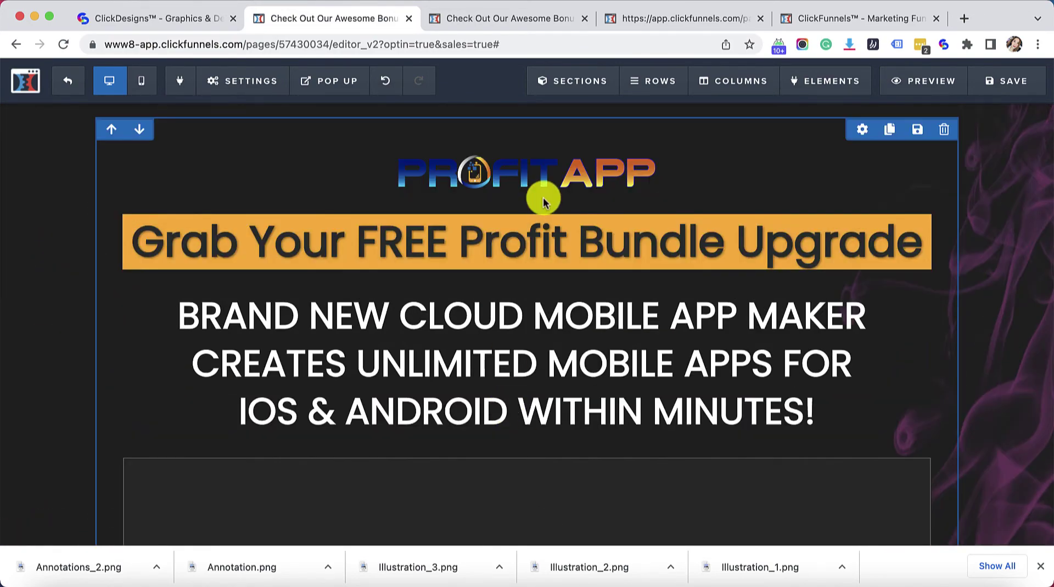
scroll(364, 204, "down", 3)
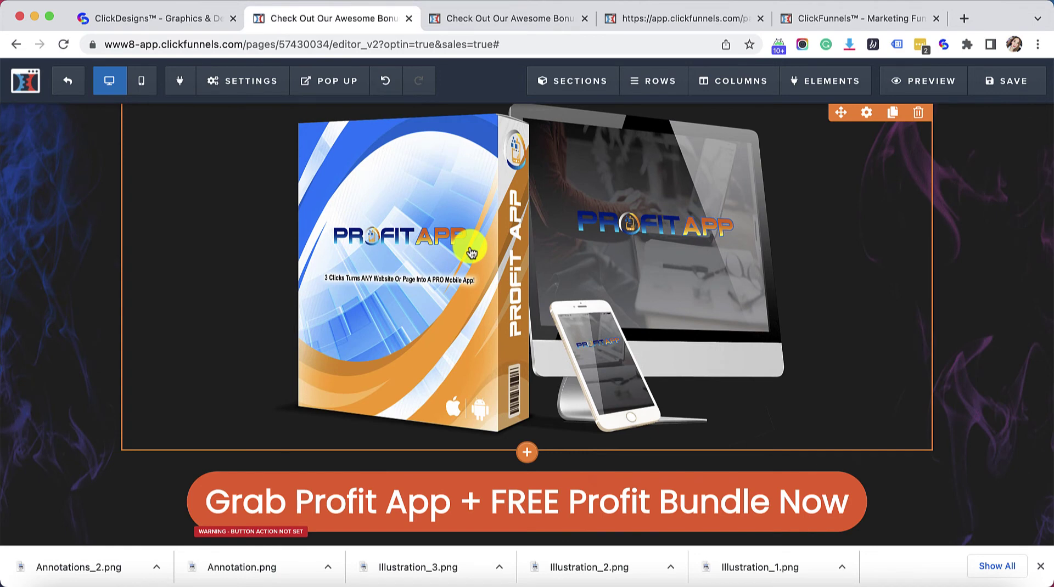
left_click(148, 18)
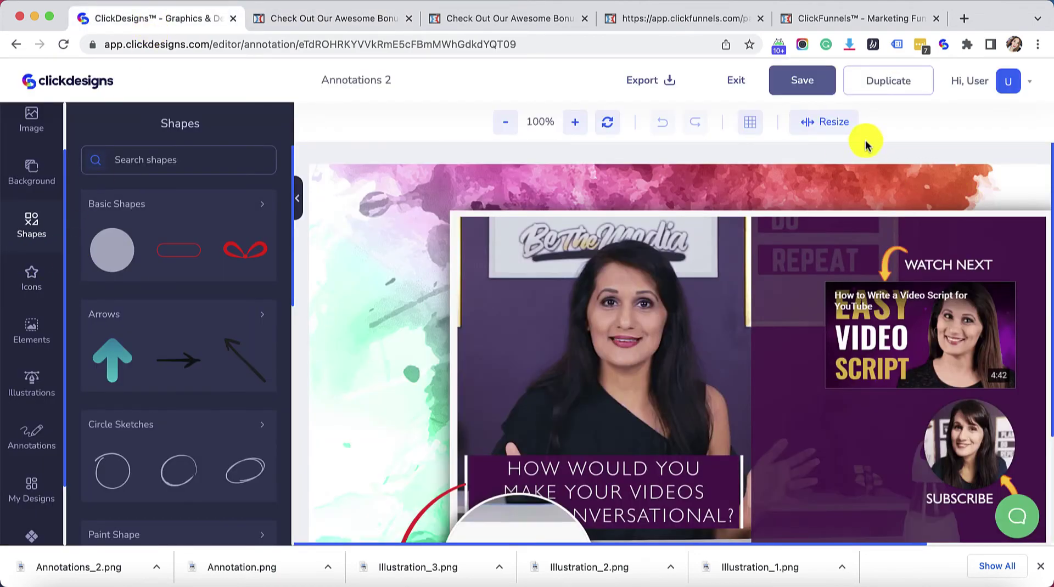
- Start a new design from a template in the Bundles category
left_click(736, 82)
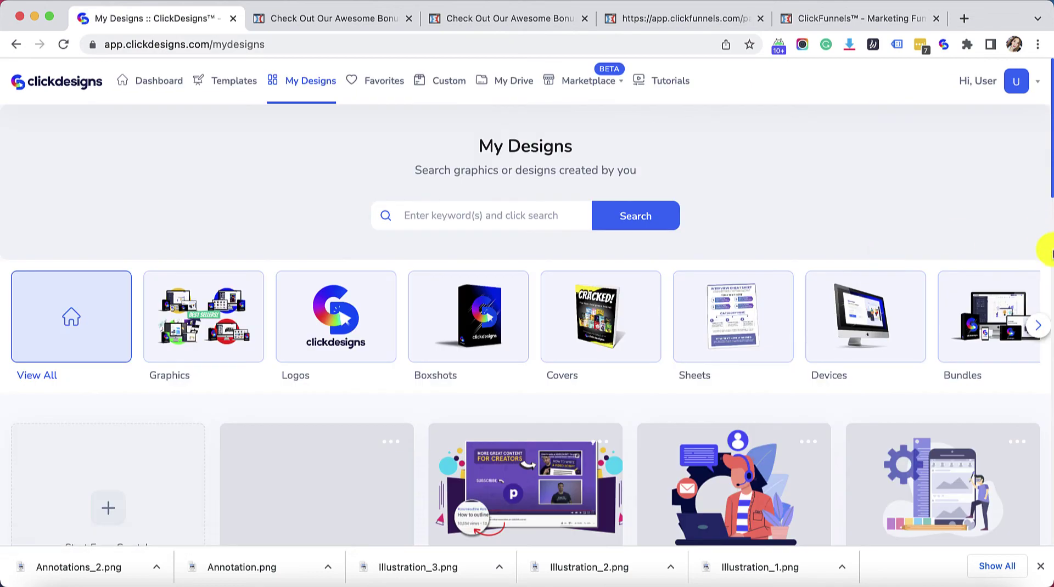
left_click(214, 84)
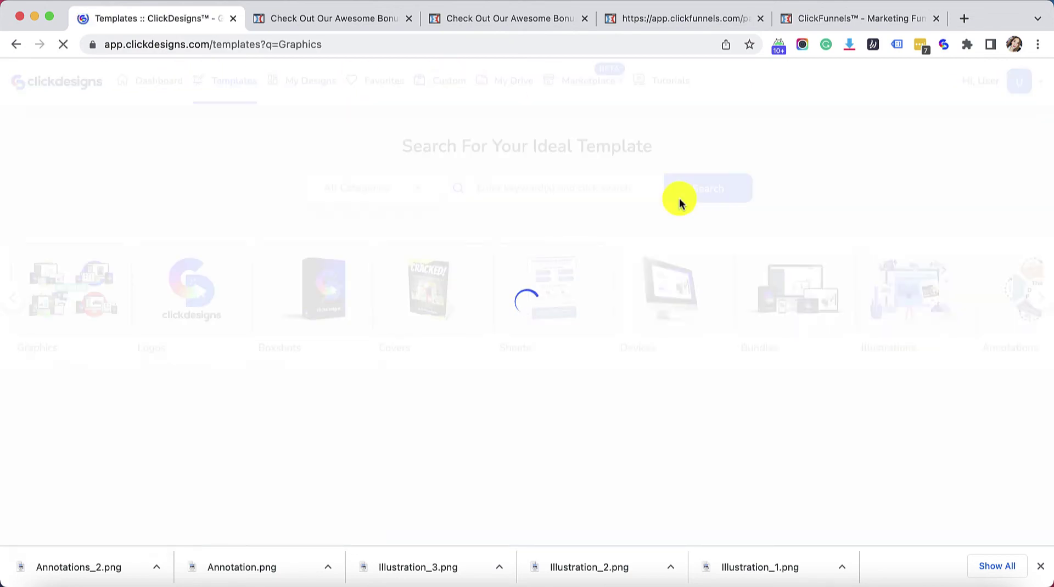
left_click(882, 287)
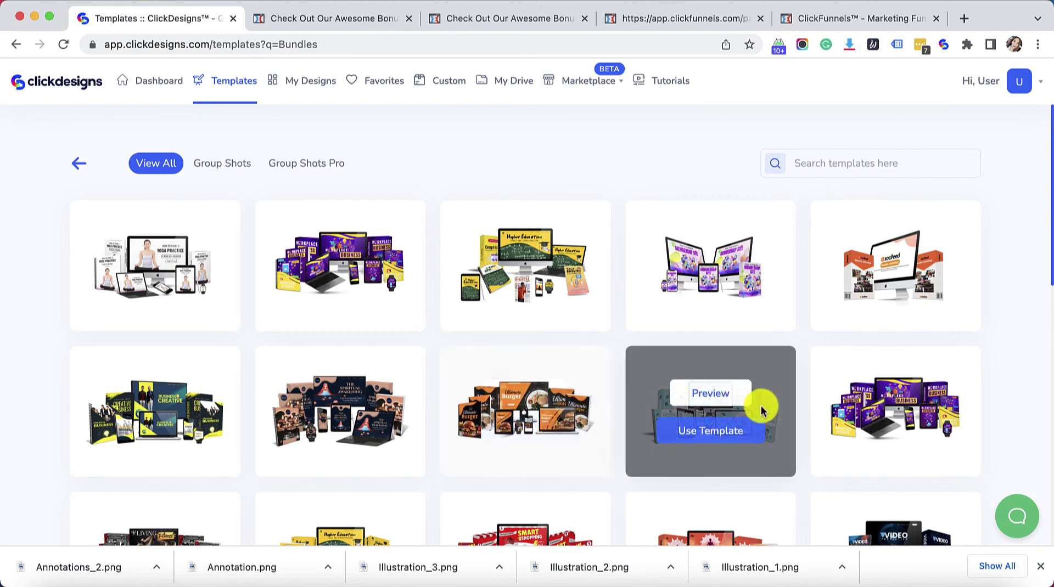
left_click(734, 433)
left_click(515, 294)
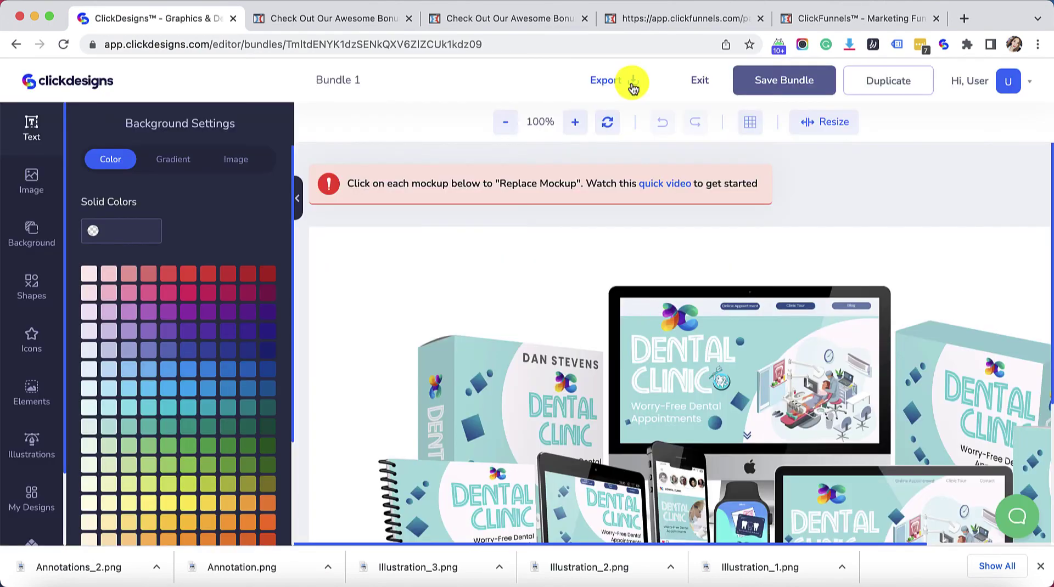
- Export the Dental Clinic bundle mockup as Bundle_1.png at 72 DPI
left_click(631, 83)
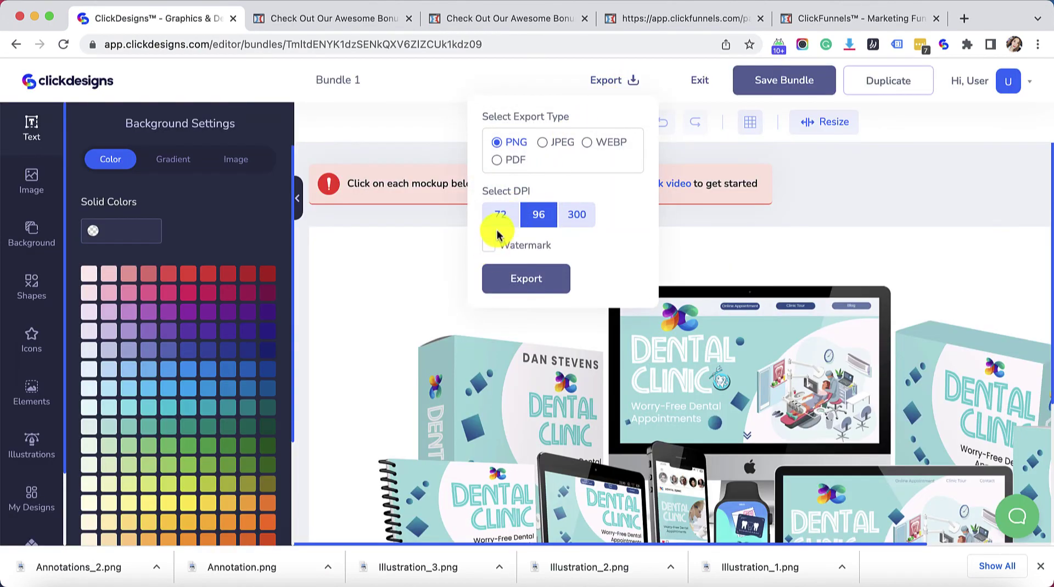
left_click(499, 213)
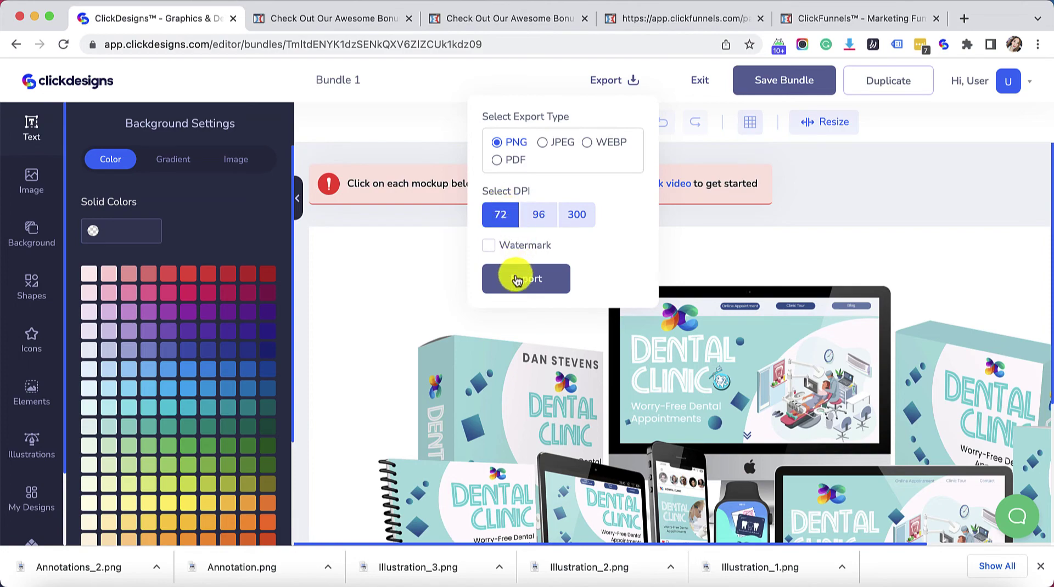
left_click(517, 280)
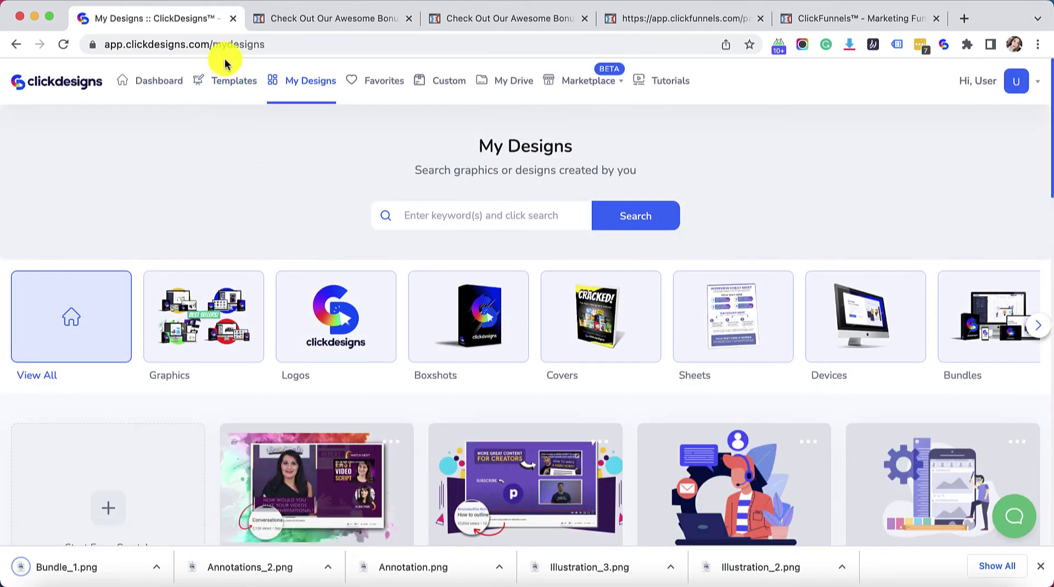
- Start a logo from the Design.Biz template in Logos, adding 4 to its title
left_click(220, 93)
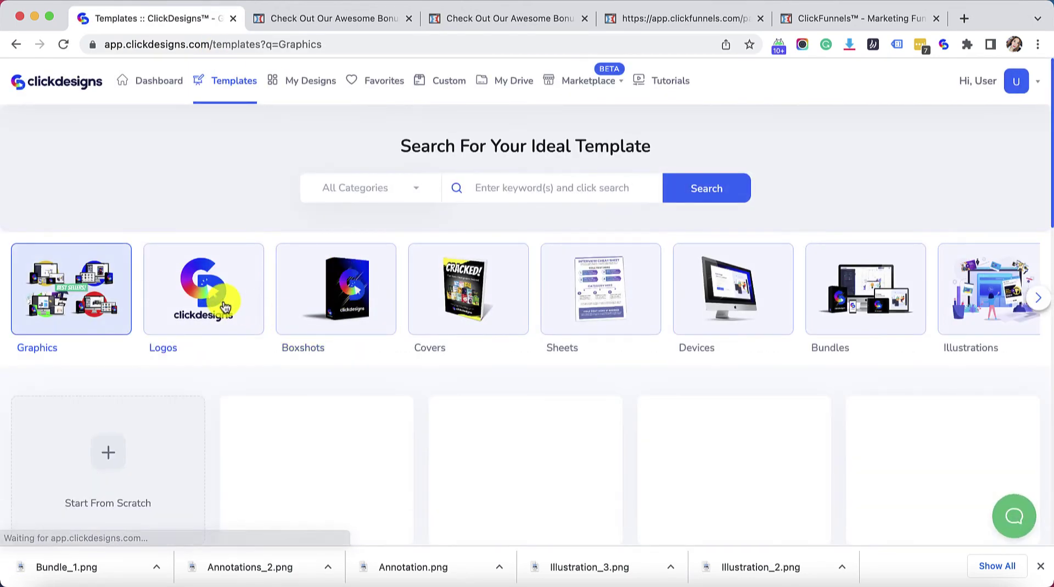
left_click(227, 303)
scroll(532, 376, "down", 3)
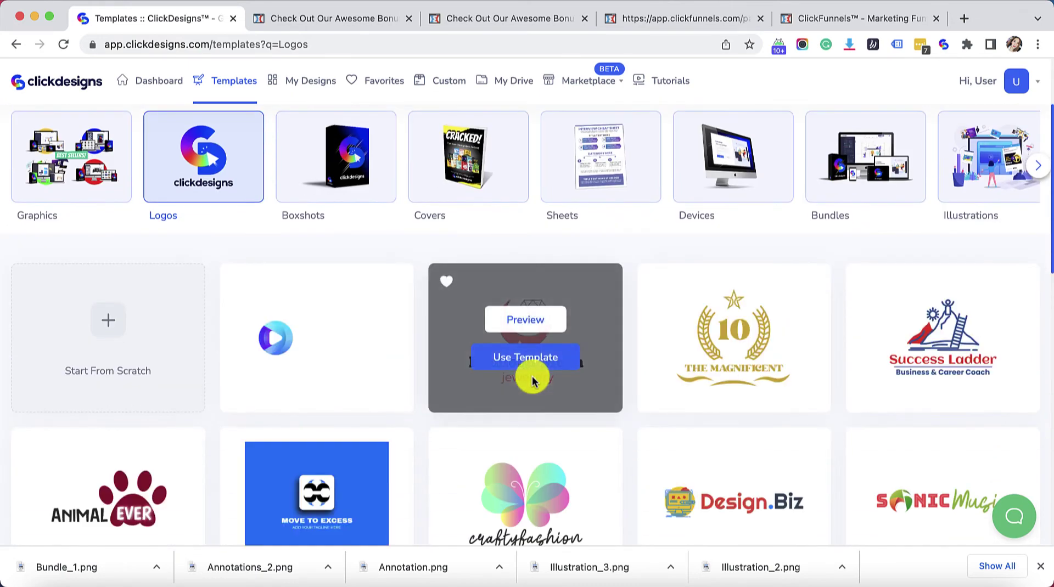
scroll(532, 379, "down", 2)
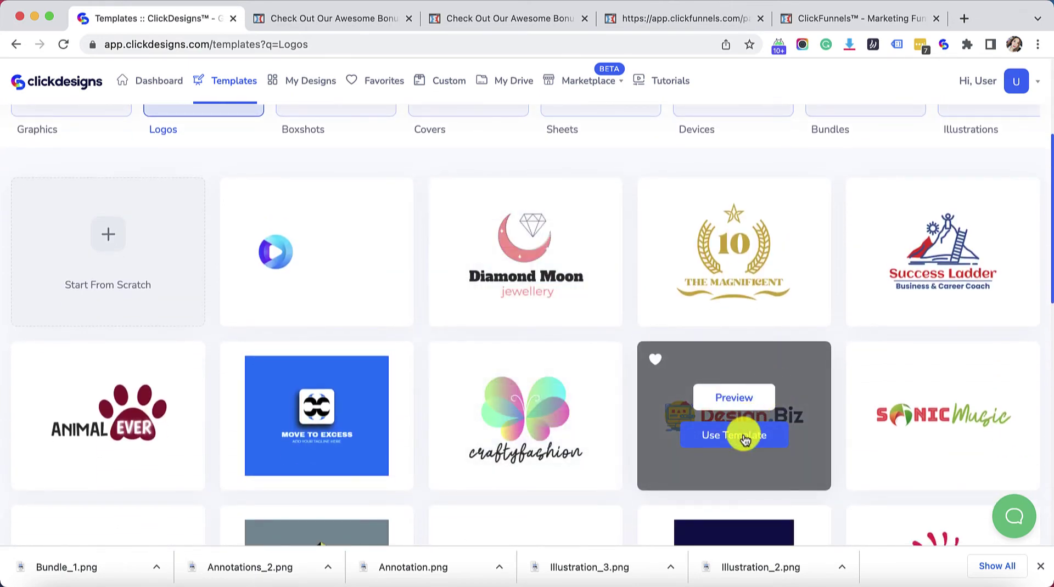
left_click(745, 437)
left_click(540, 295)
type("4")
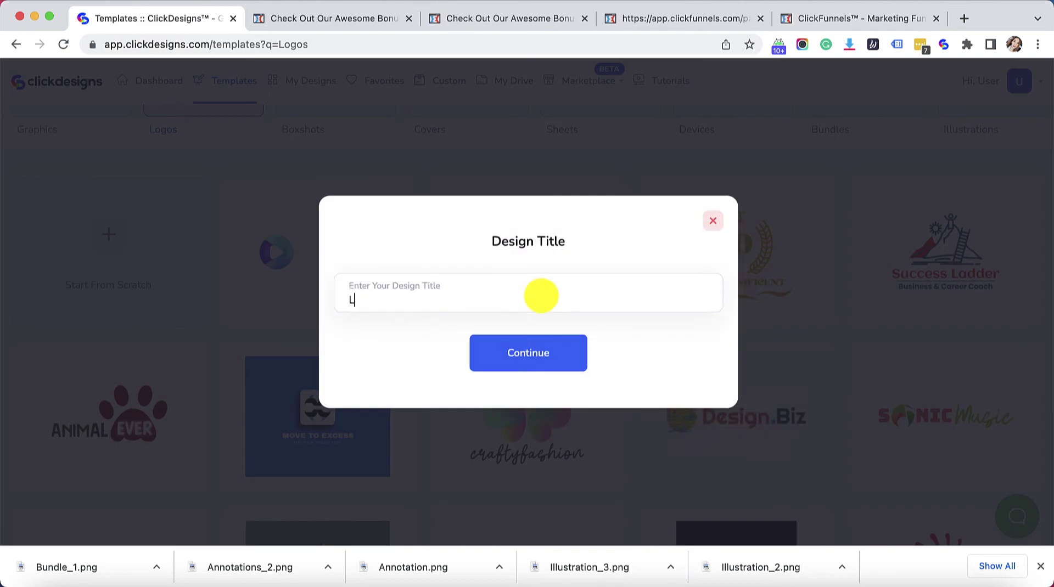
key("Return")
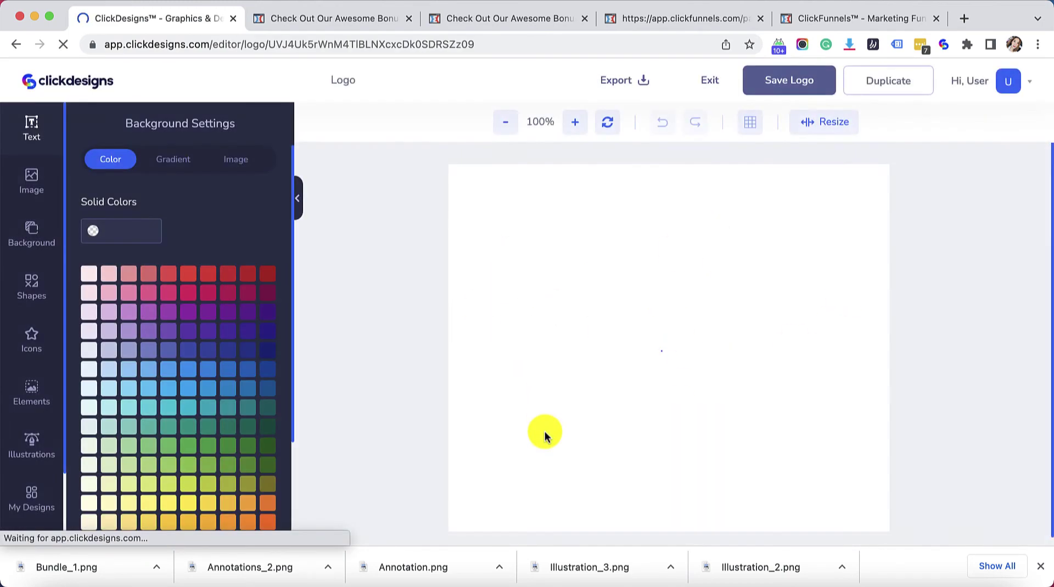
- Export the logo as Logo.png at 72 DPI with Trim Whitespace, then exit
left_click(644, 84)
left_click(498, 272)
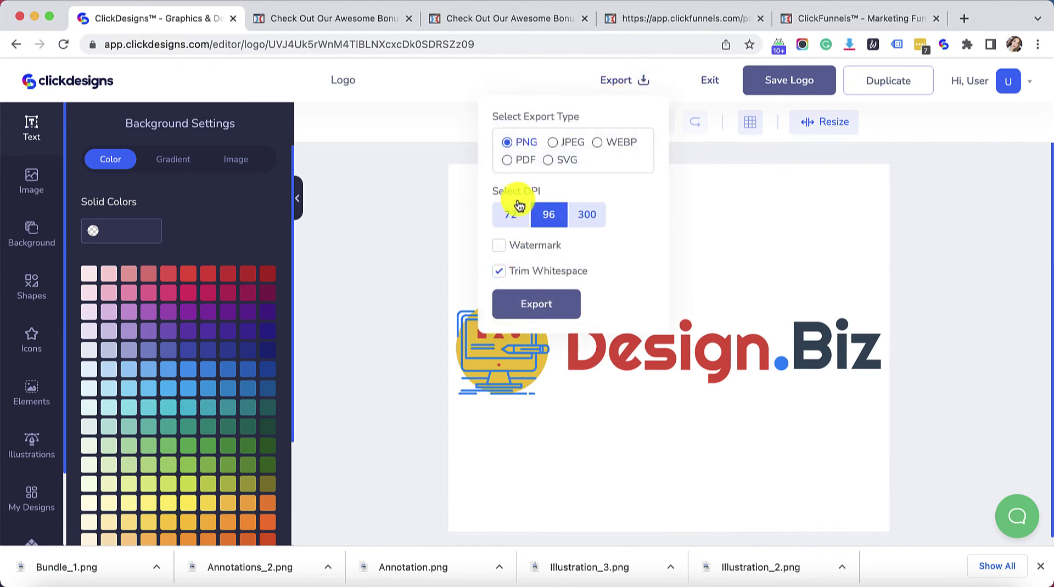
left_click(510, 215)
left_click(525, 307)
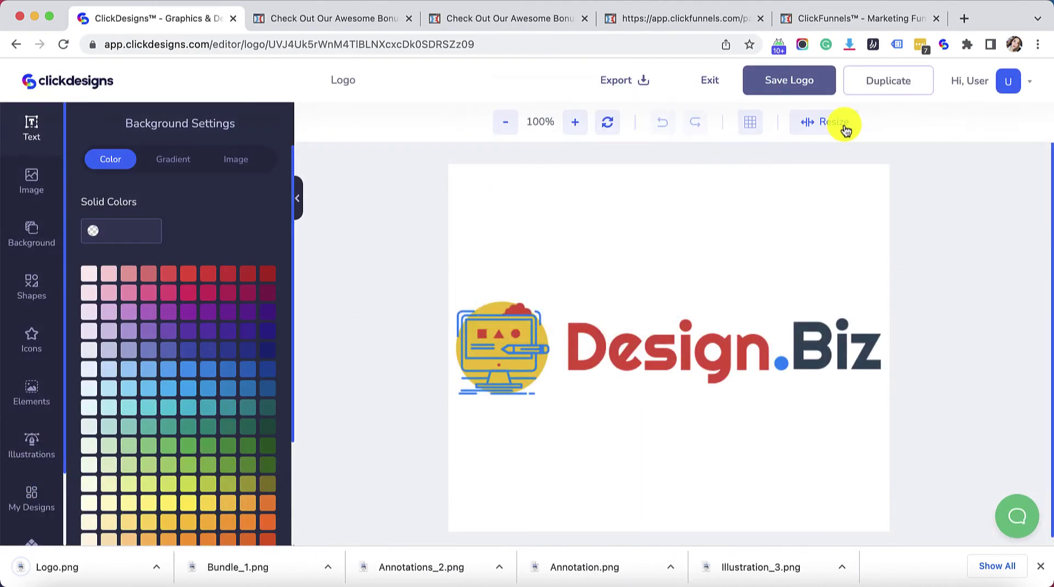
left_click(709, 88)
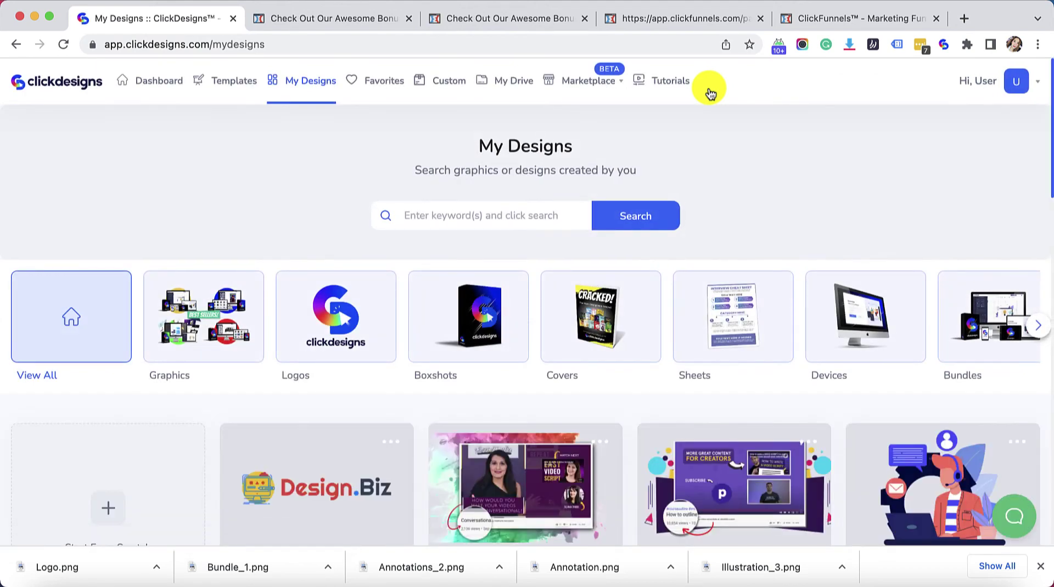
- Select the Profit App logo in the saved designs to edit it
scroll(400, 207, "down", 2)
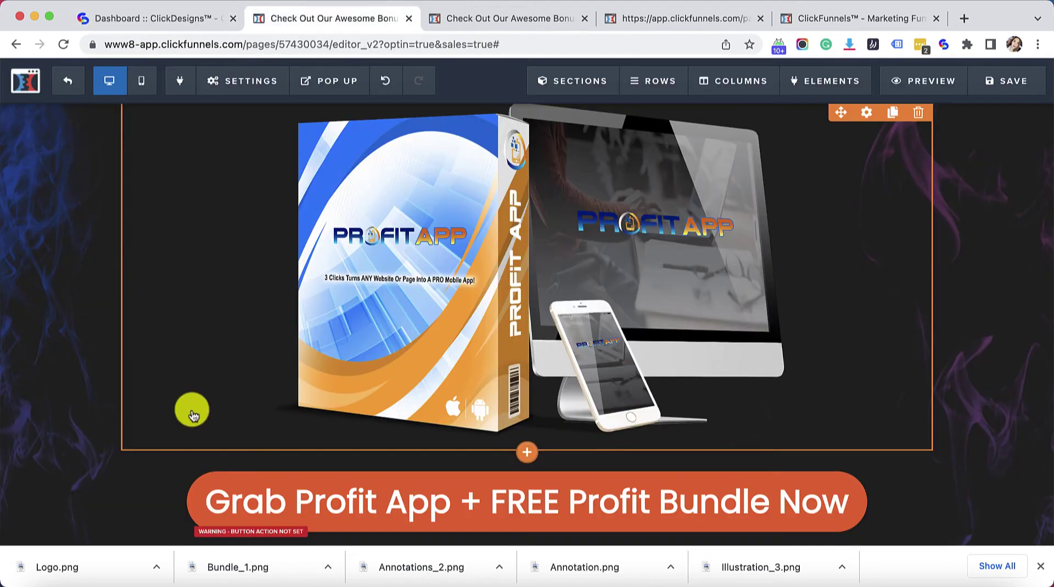
scroll(358, 340, "up", 3)
scroll(358, 341, "up", 5)
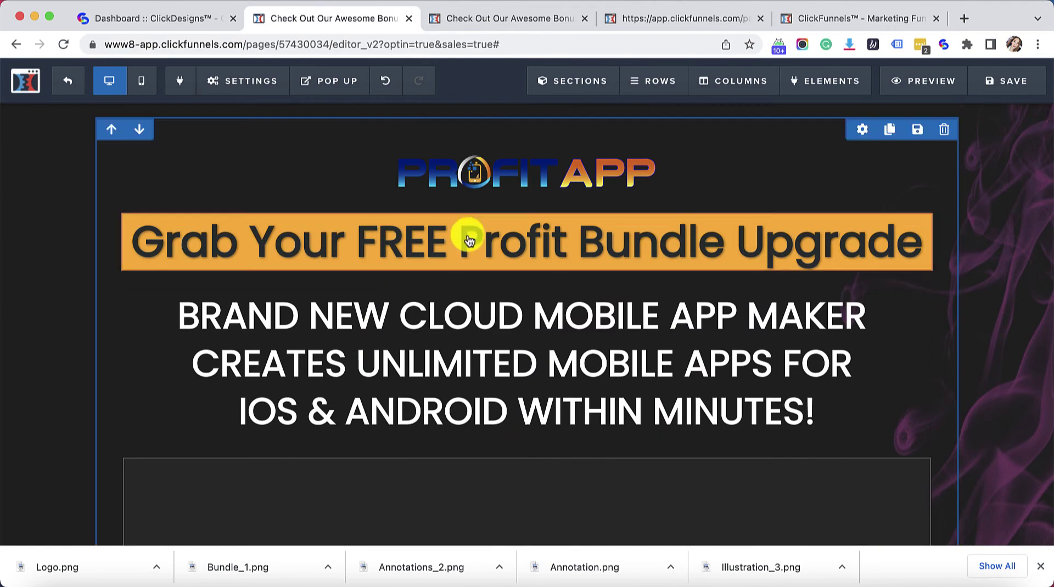
left_click(419, 175)
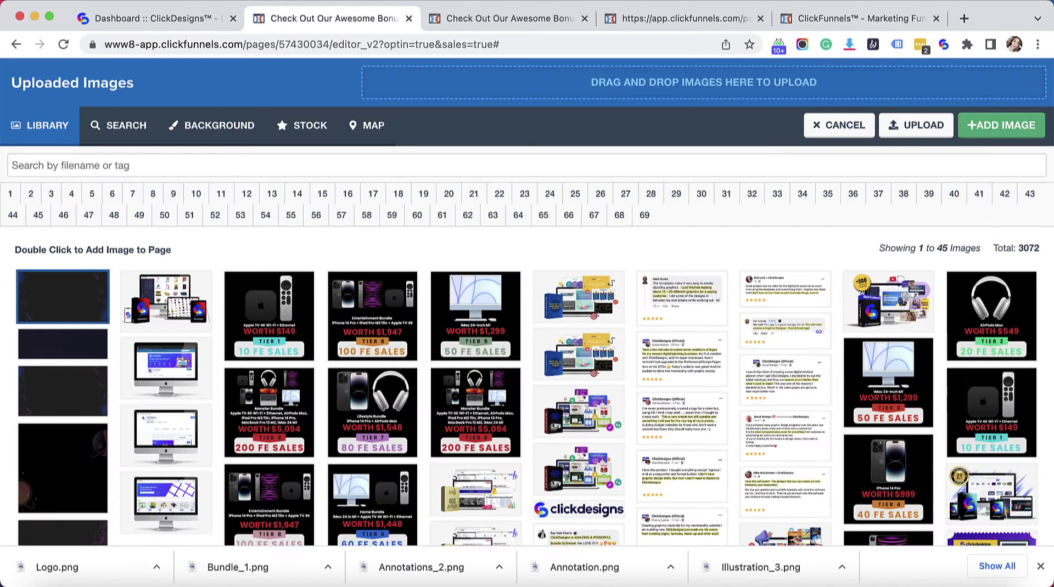
- Upload Logo.png from Downloads and use it as the top logo in place of Profit App
left_click(50, 582)
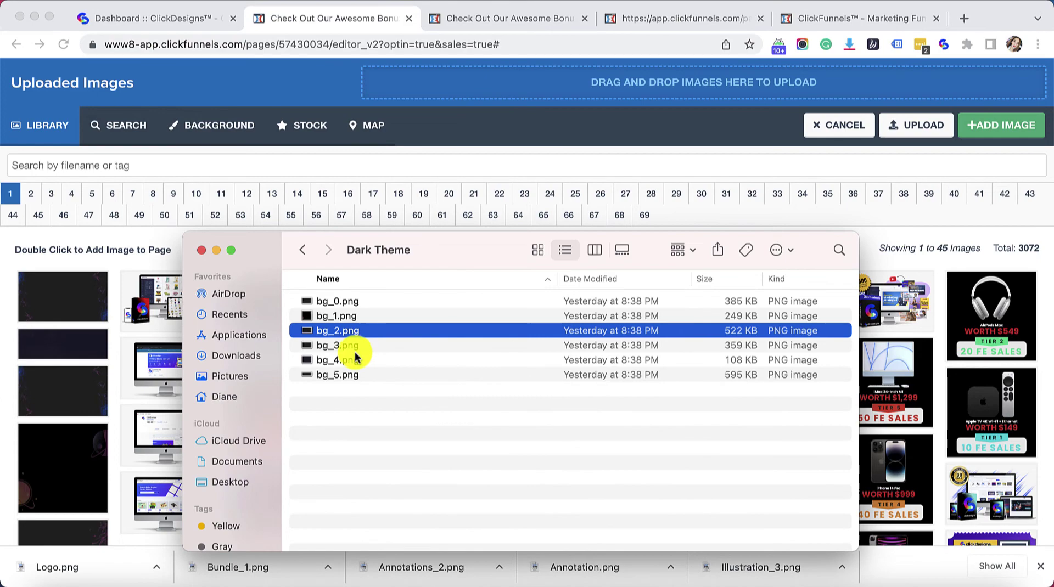
left_click(302, 251)
left_click_drag(367, 303, 585, 86)
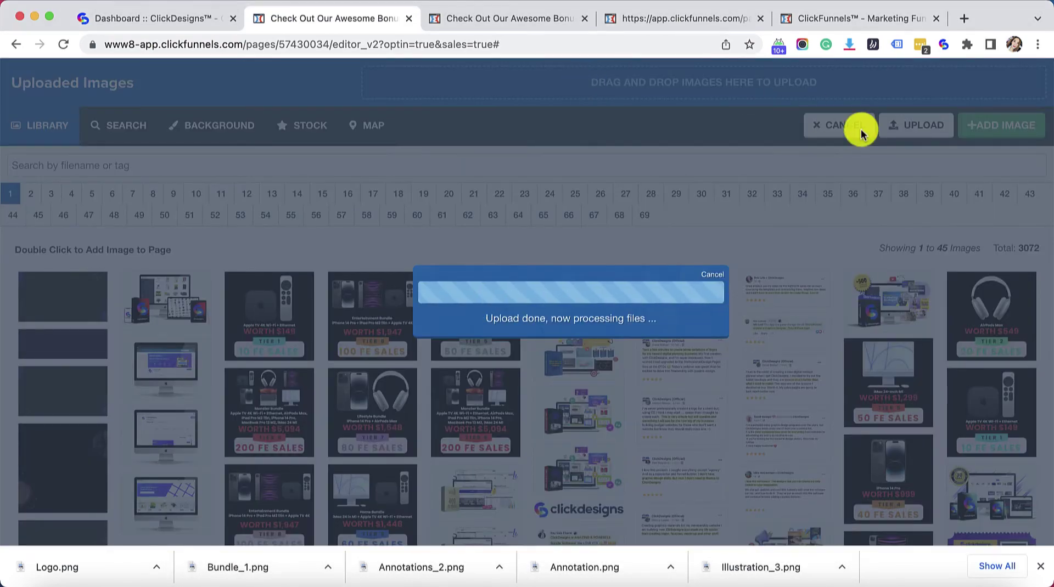
scroll(440, 335, "down", 3)
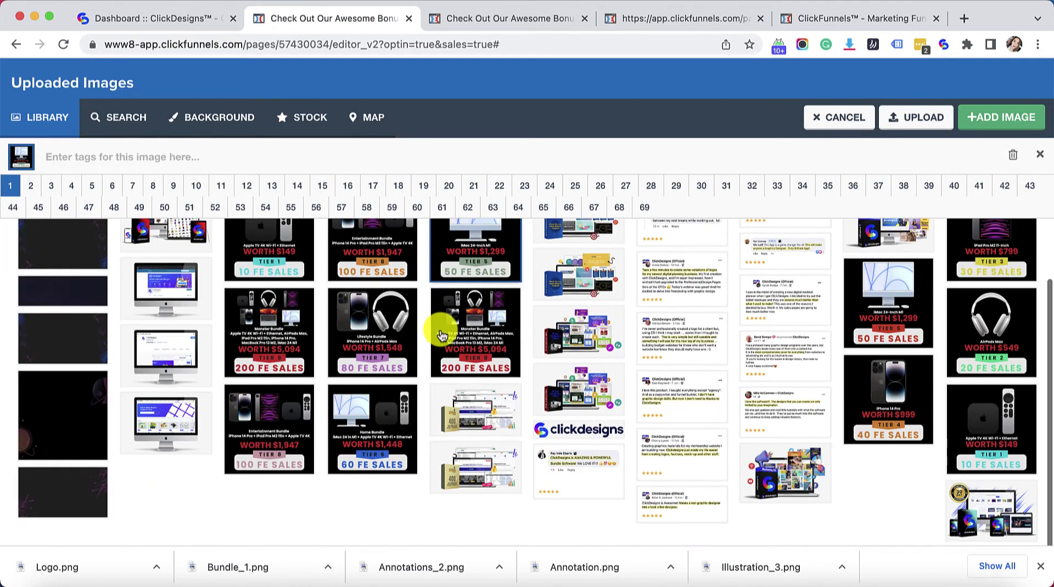
left_click(813, 119)
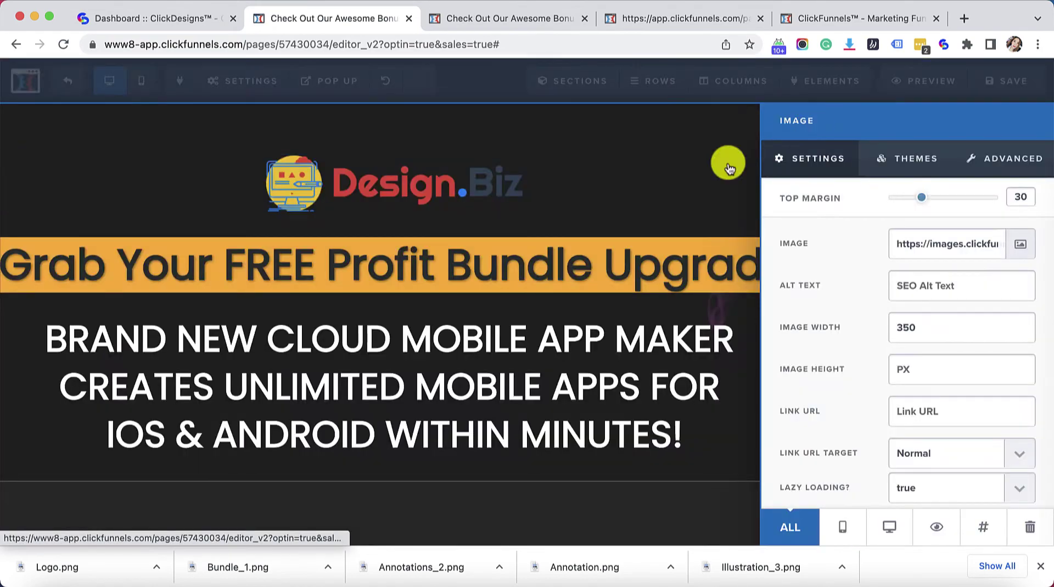
left_click(449, 419)
scroll(449, 417, "down", 15)
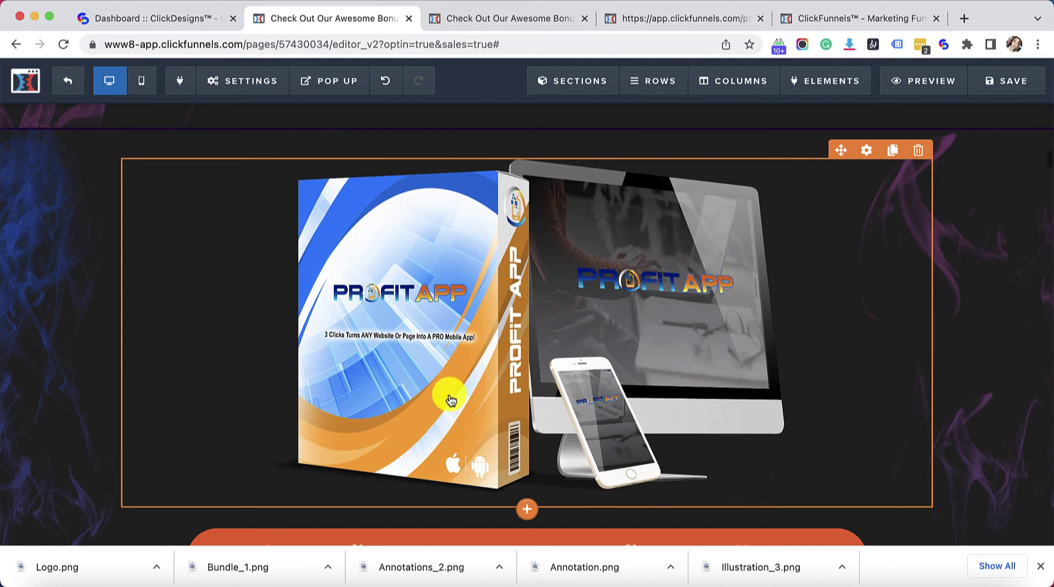
- Upload Bundle_1.png and set it as the main product image instead of Profit App
left_click(449, 400)
left_click(1019, 254)
left_click(47, 581)
left_click_drag(348, 246, 557, 88)
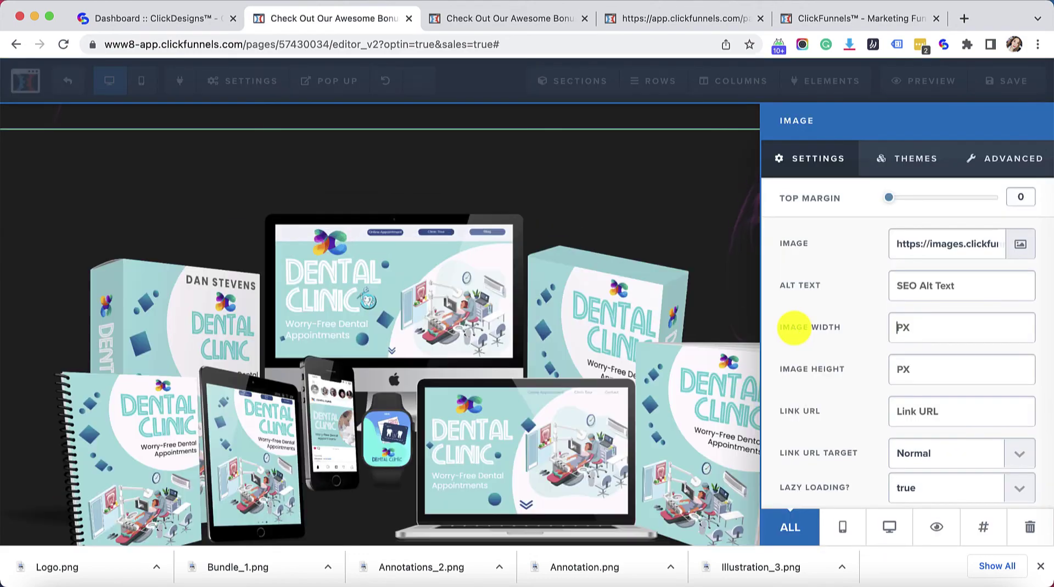
left_click(451, 282)
- Scroll down to the ProfitProtect box image and open its settings
scroll(451, 281, "down", 15)
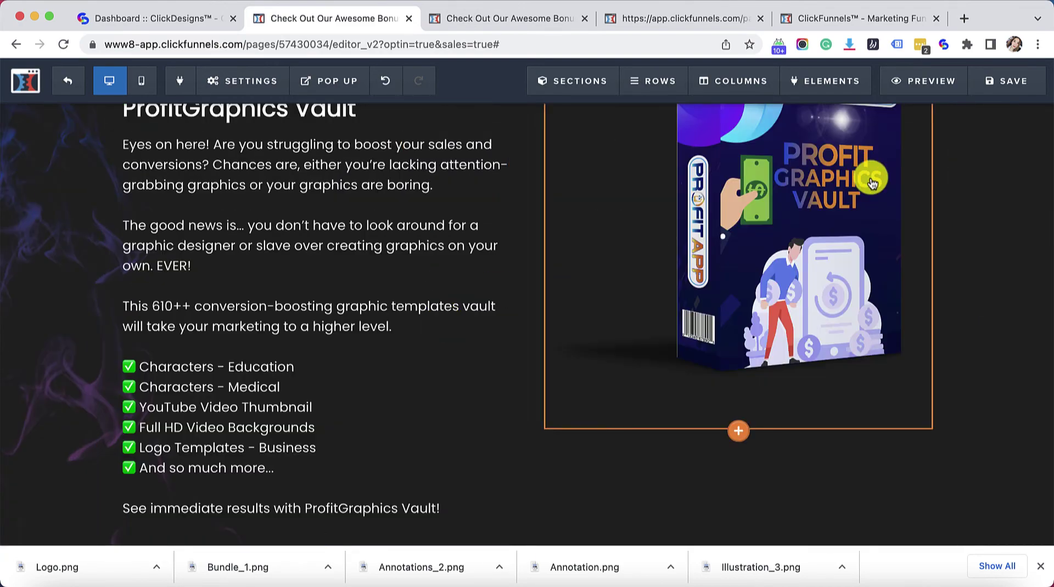
scroll(438, 323, "down", 20)
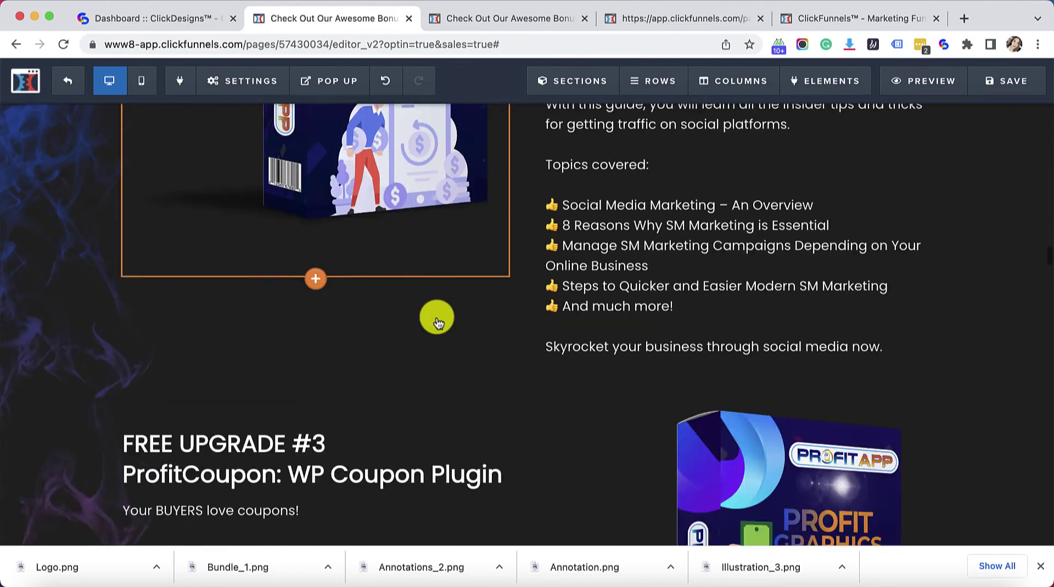
scroll(438, 323, "down", 20)
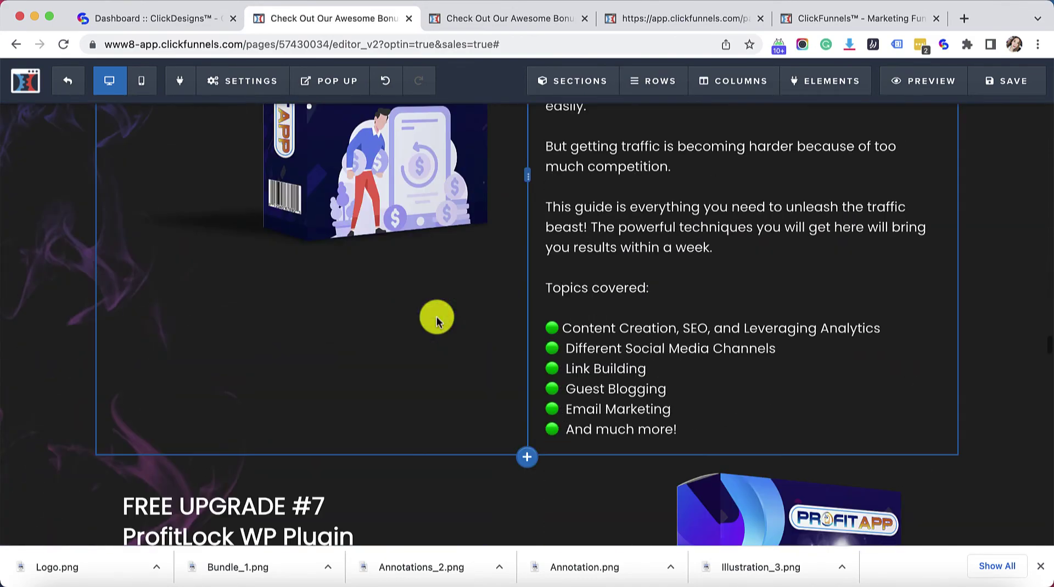
scroll(438, 322, "down", 20)
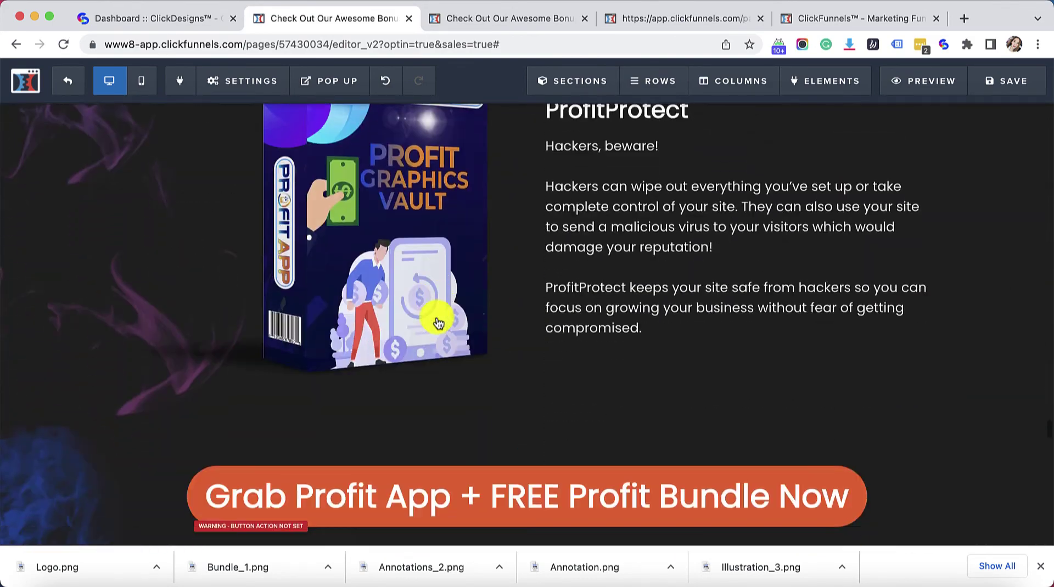
left_click(371, 214)
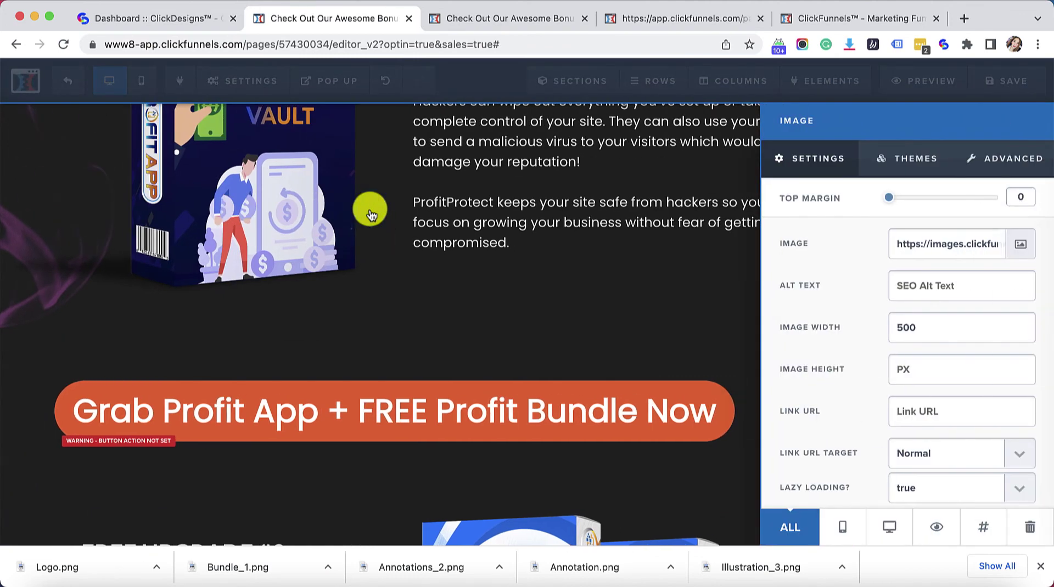
- Browse the image library for the ProfitProtect box image, then cancel without changing it
left_click(1022, 244)
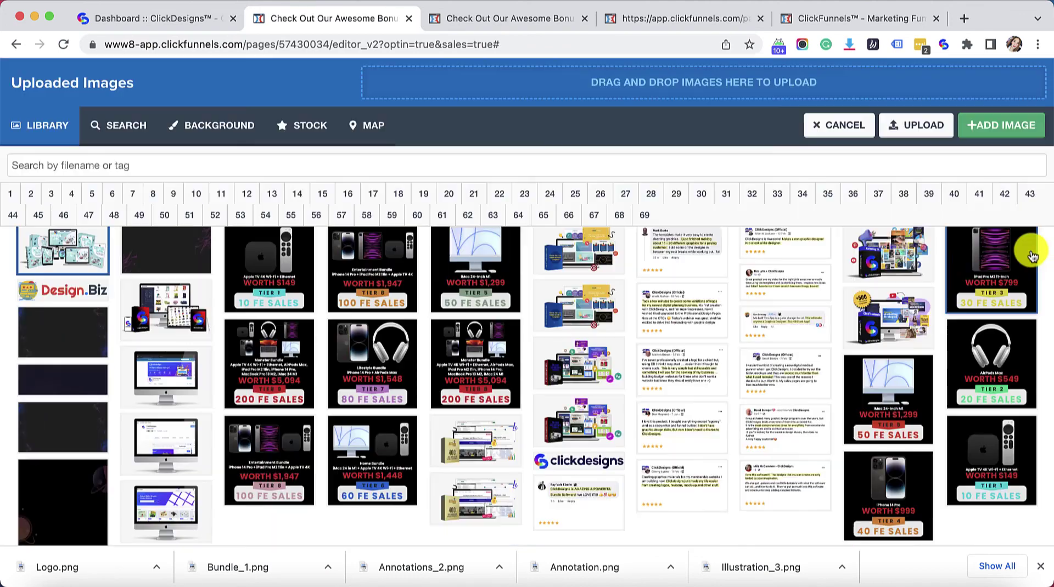
left_click(52, 571)
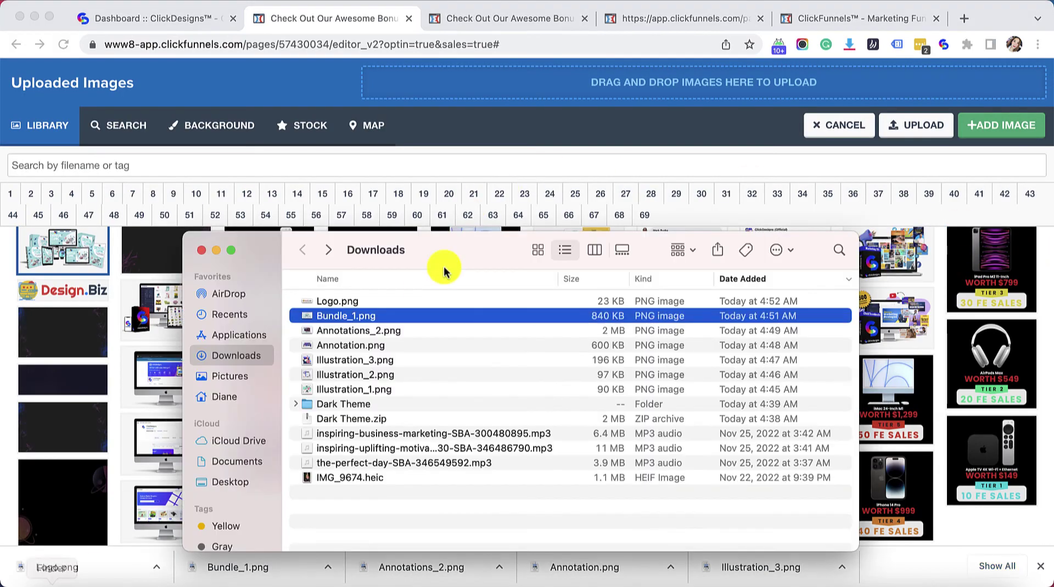
left_click(814, 148)
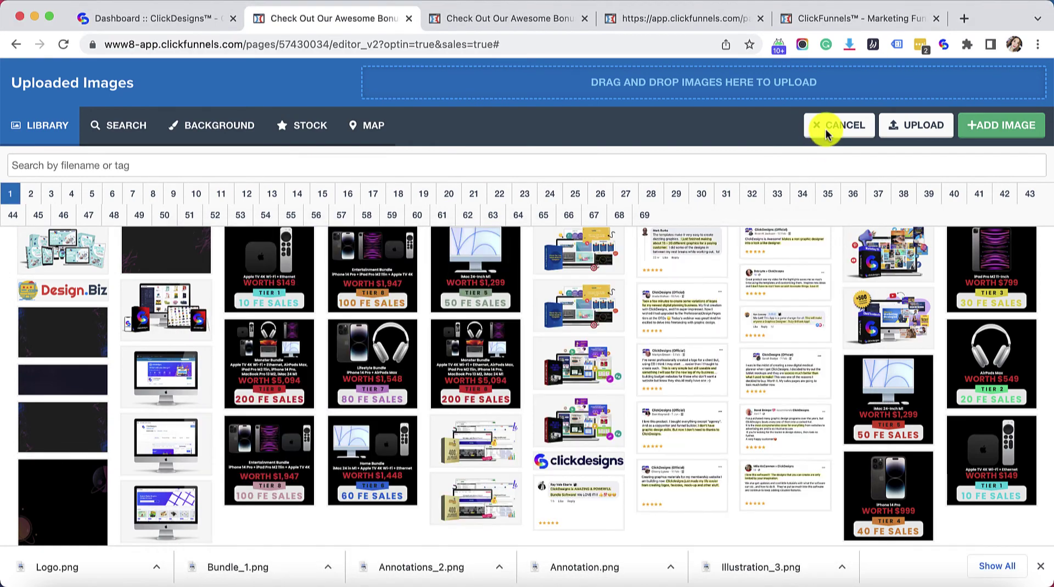
left_click(835, 125)
left_click(315, 344)
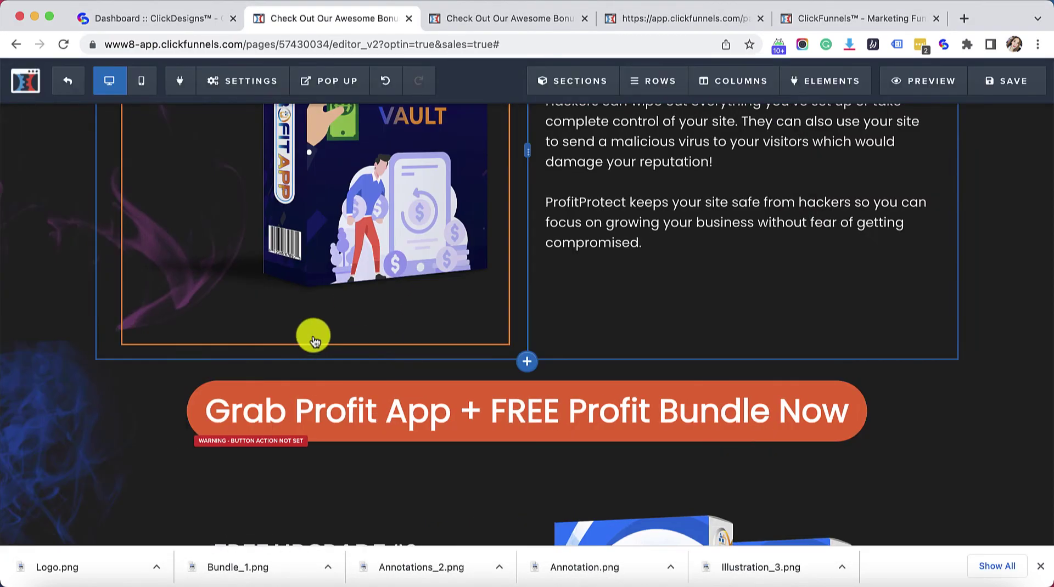
- Insert a new image element below the box image, leaving its picture unchosen
left_click(317, 344)
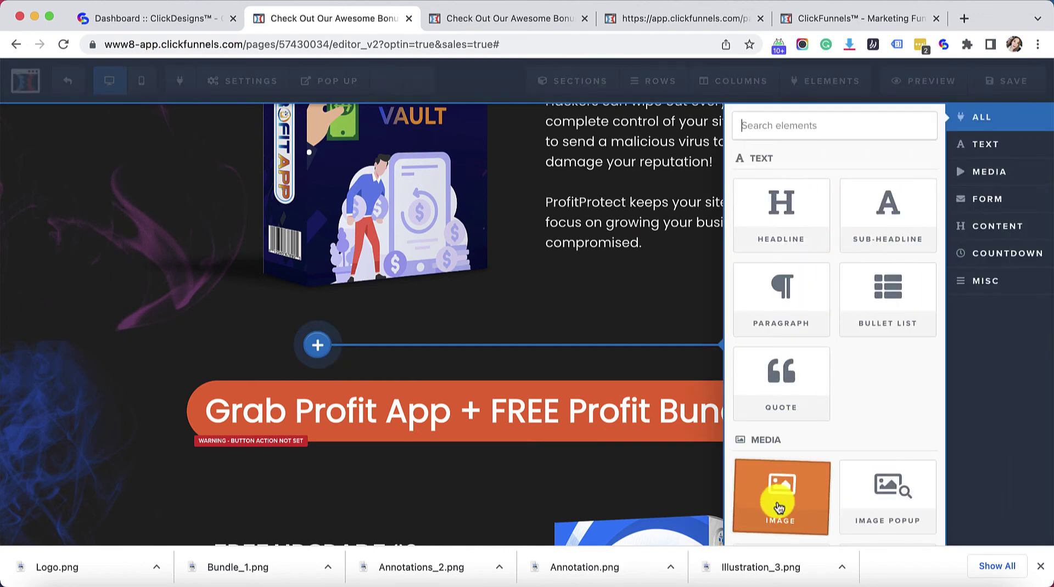
left_click(779, 508)
left_click(328, 439)
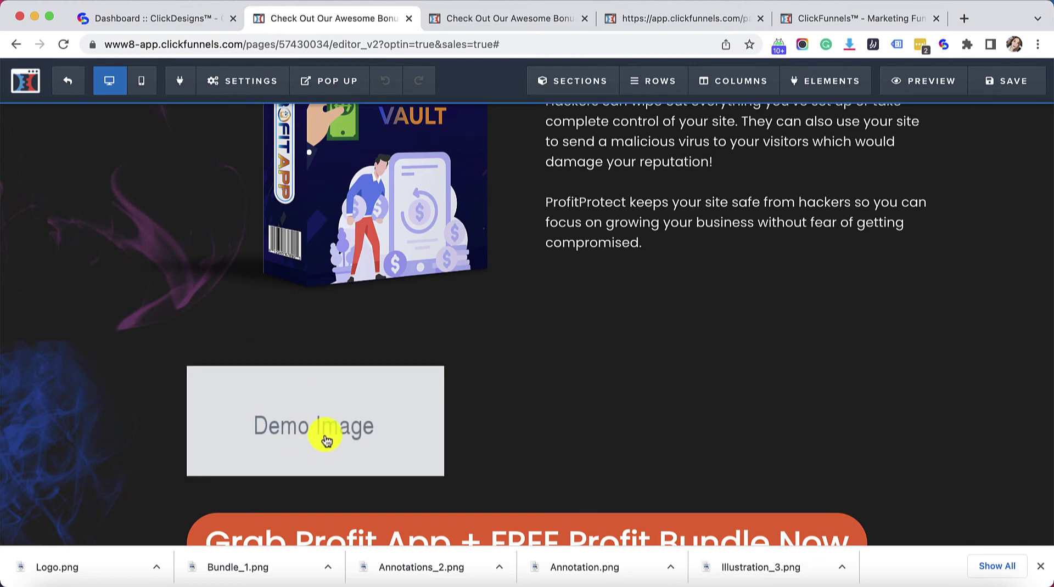
left_click(1009, 243)
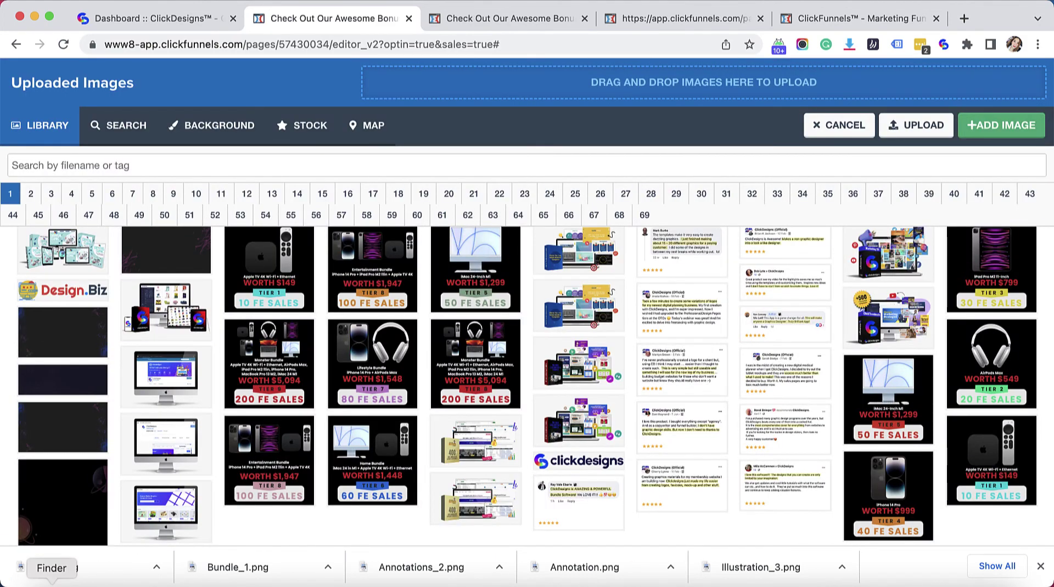
left_click(49, 580)
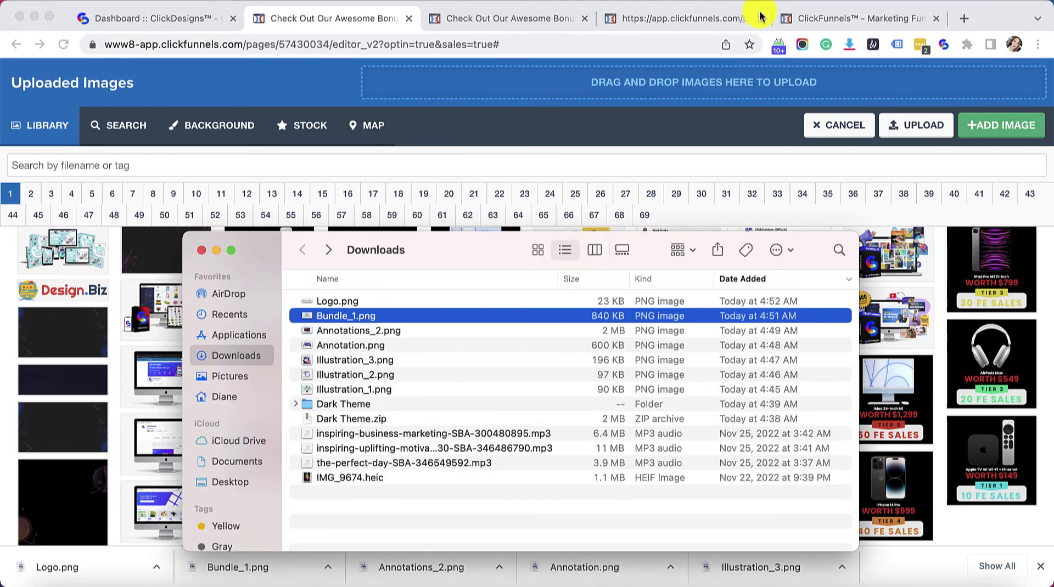
left_click(818, 138)
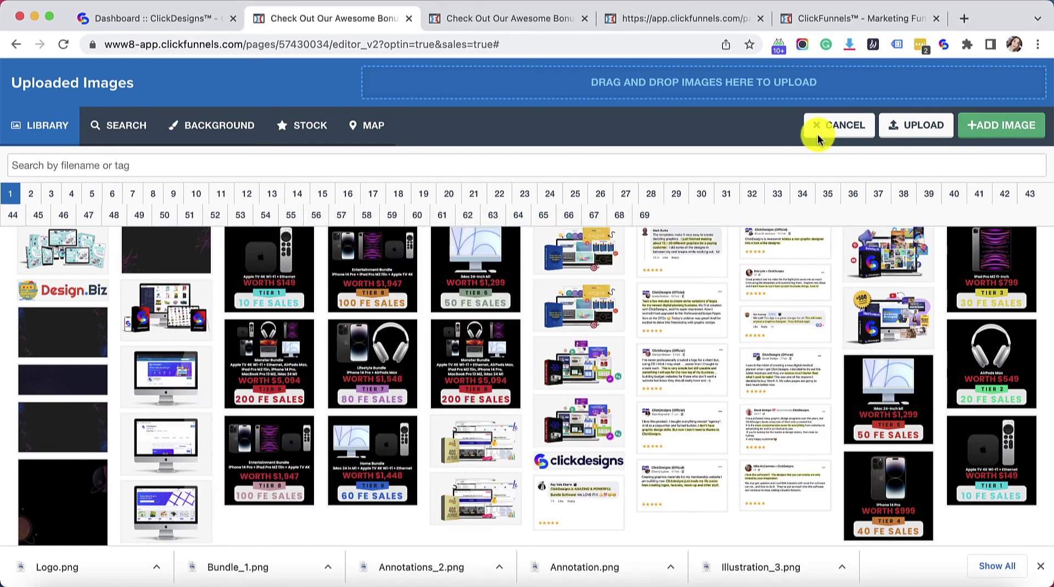
left_click(817, 138)
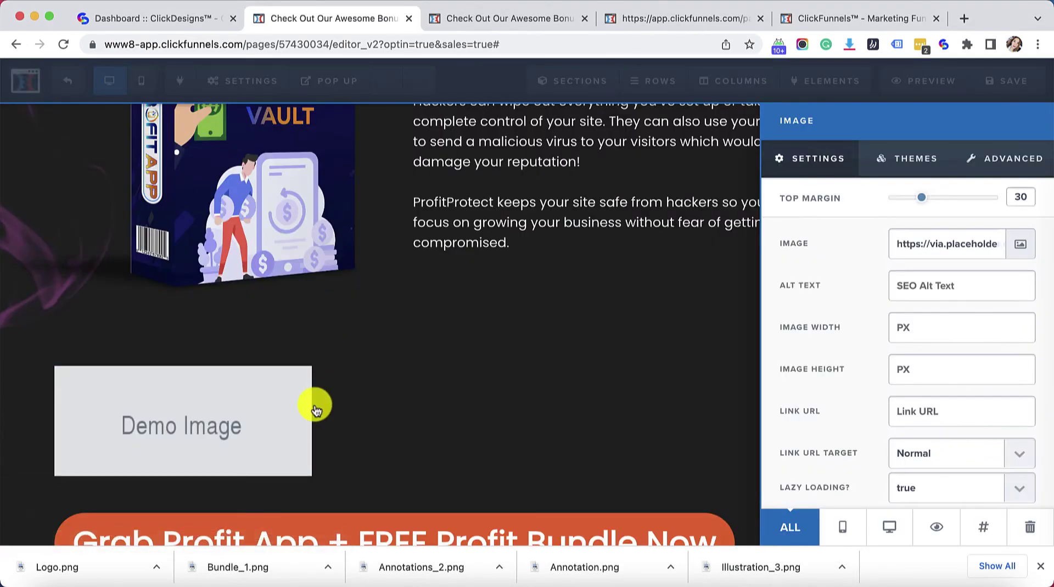
- Delete the leftover Demo Image placeholder element
left_click(412, 395)
left_click(495, 356)
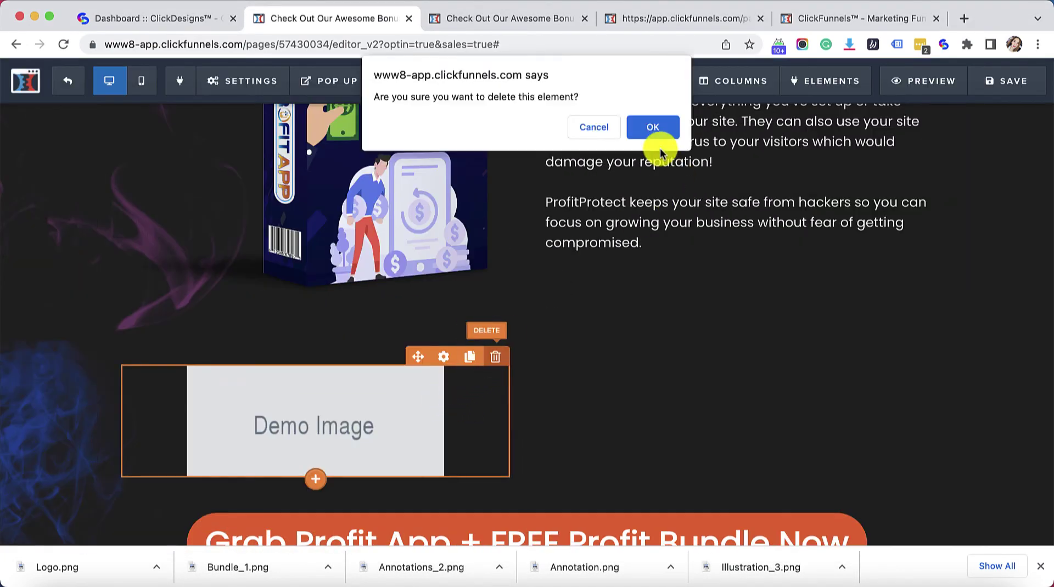
left_click(653, 127)
- Open the upgrade row image's library and bring up the Downloads folder for a replacement
scroll(582, 340, "down", 6)
scroll(569, 384, "up", 8)
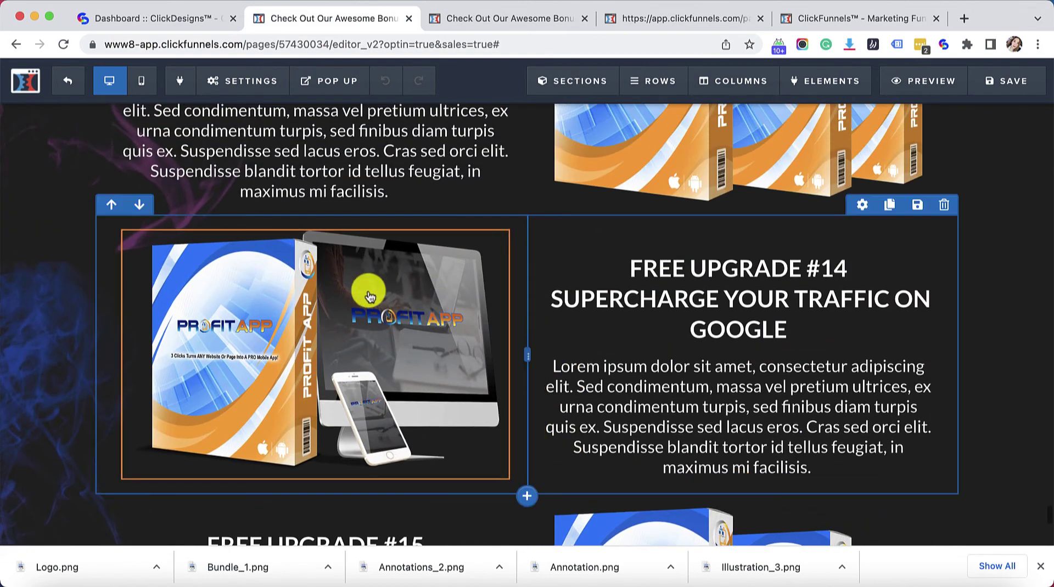
left_click(369, 296)
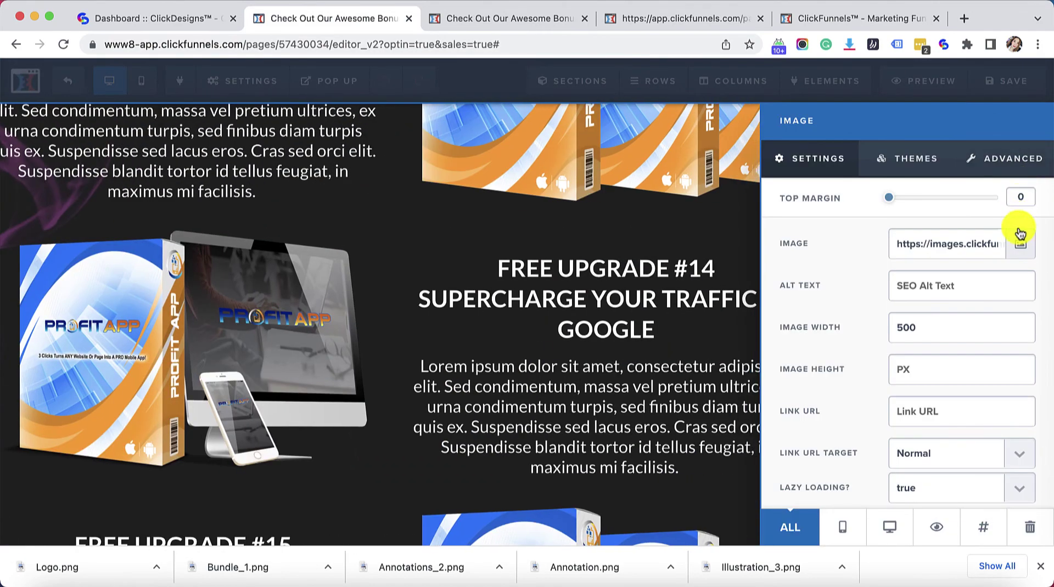
left_click(1019, 235)
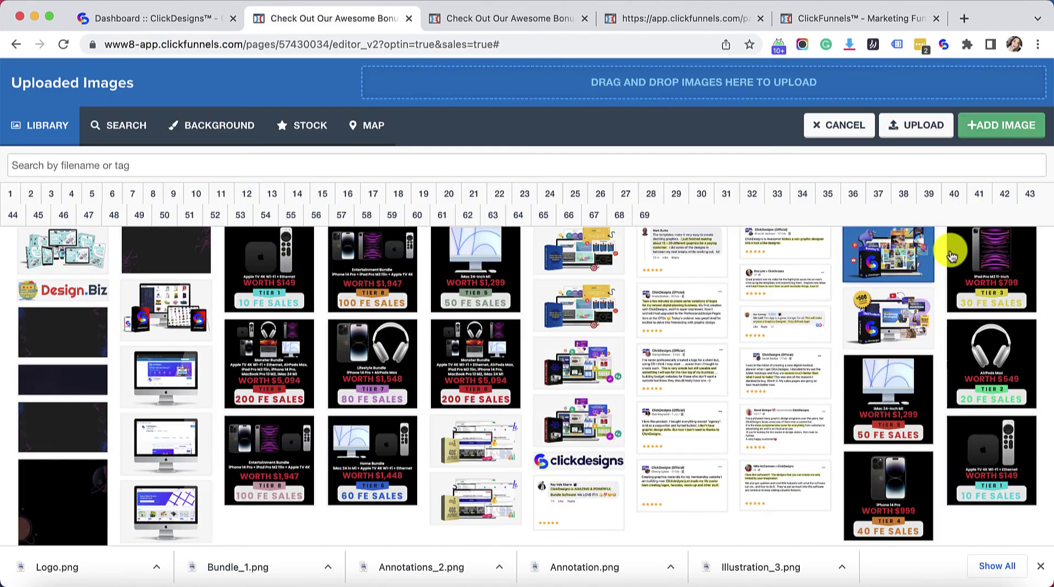
left_click(43, 582)
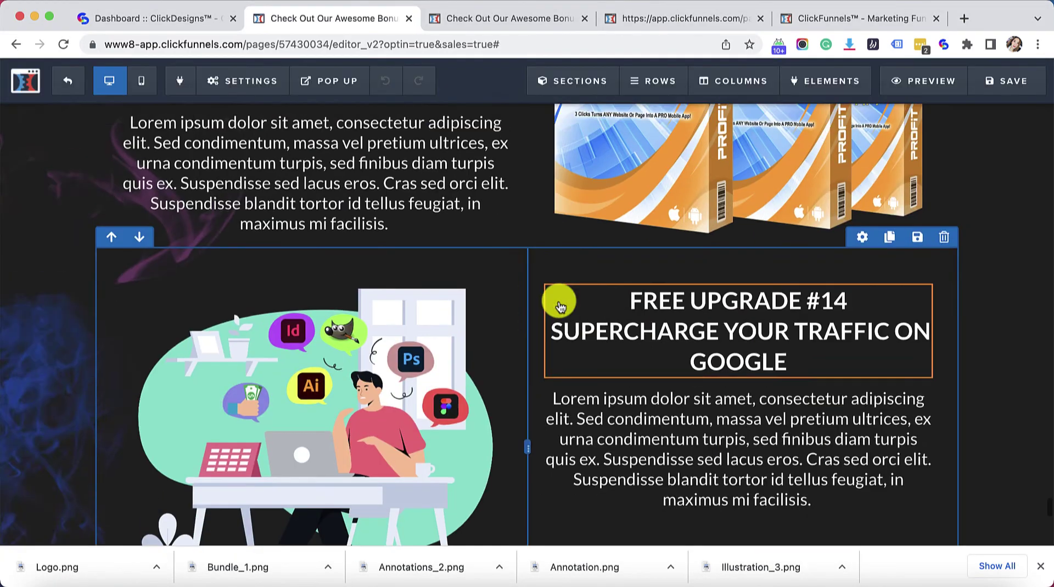
- Apply the chosen illustration to the FREE UPGRADE #13 picture
scroll(560, 306, "up", 4)
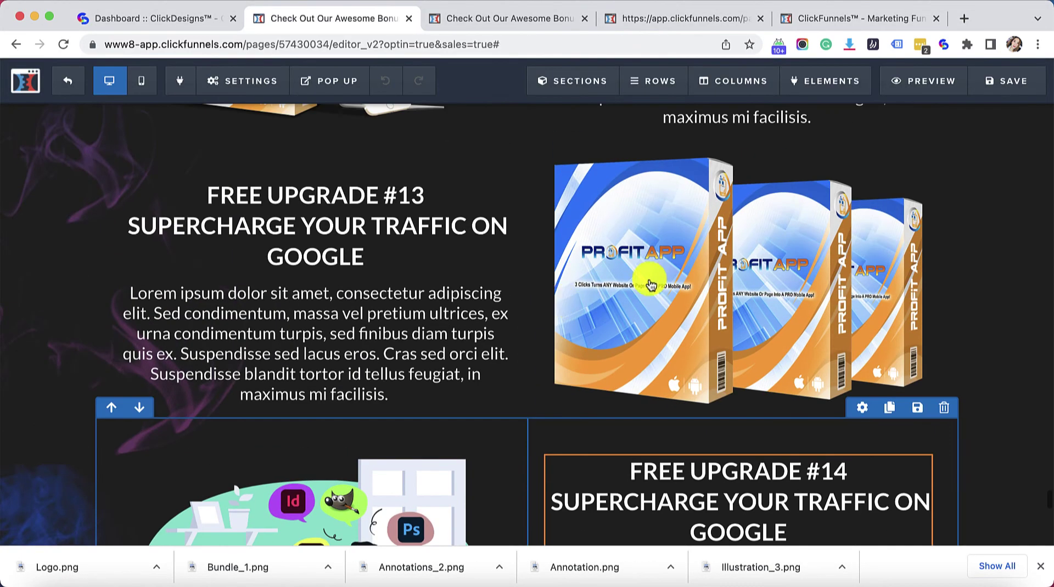
double_click(646, 282)
double_click(256, 507)
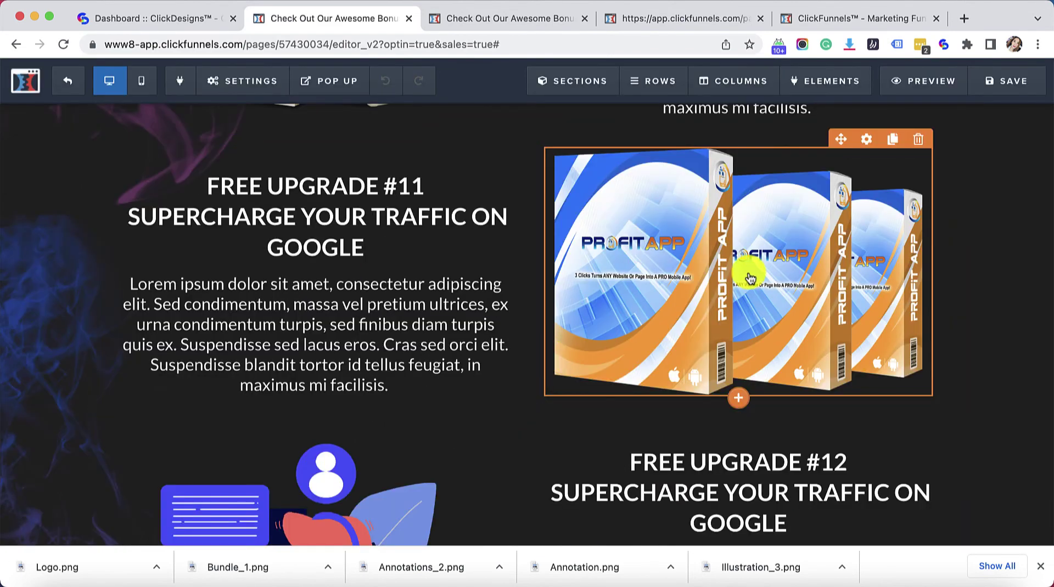
- Upload Annotation.png for the FREE UPGRADE #11 box image and save the page
left_click(696, 303)
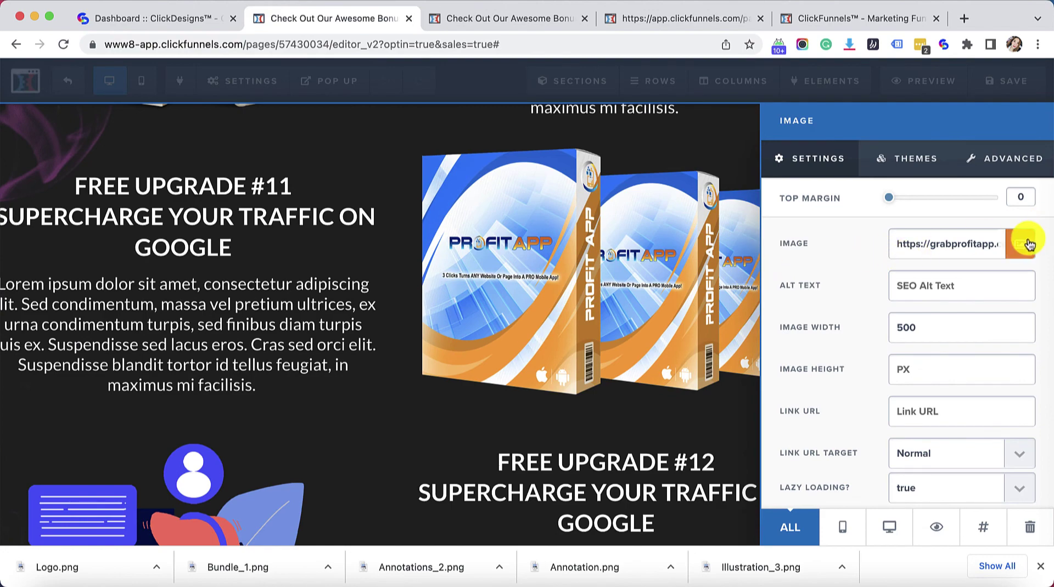
left_click(1020, 244)
left_click(14, 569)
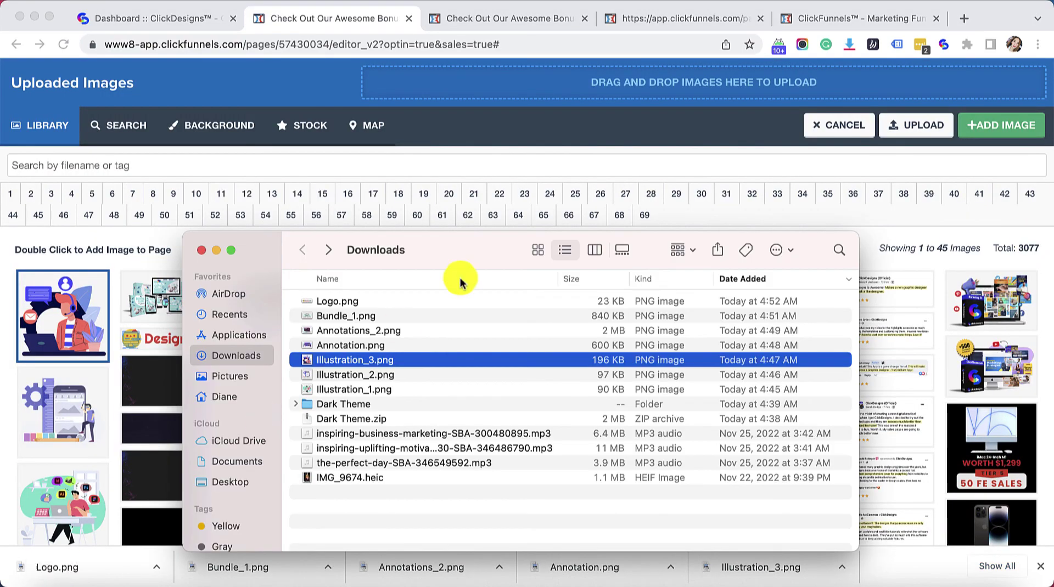
left_click(406, 345)
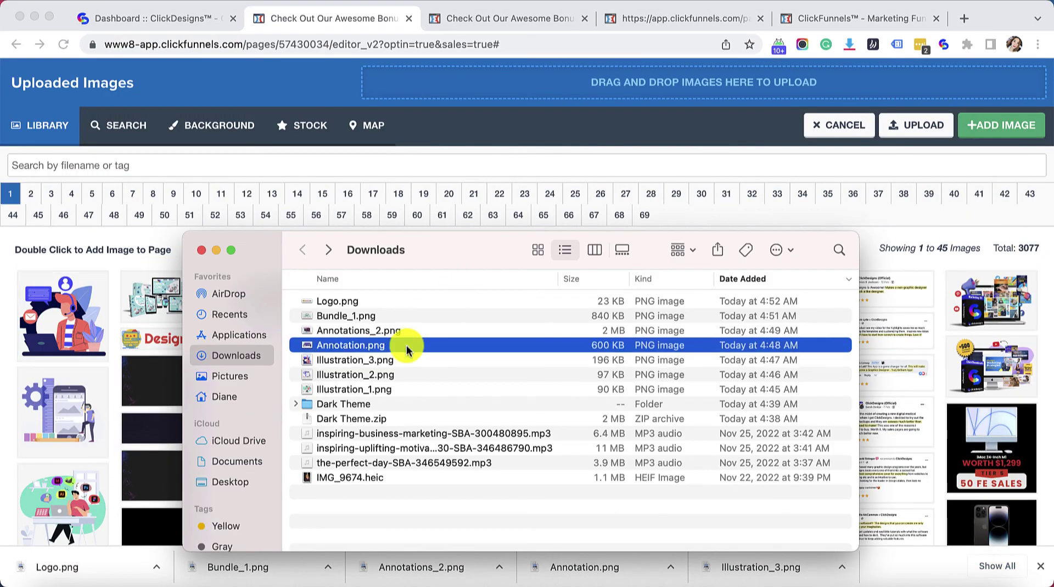
left_click_drag(407, 345, 640, 82)
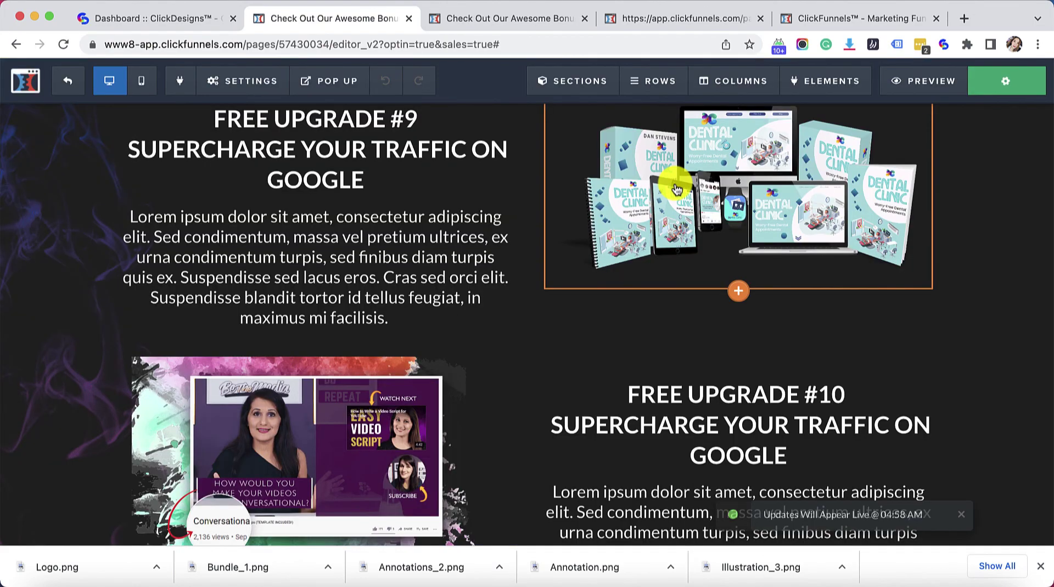
scroll(676, 187, "up", 15)
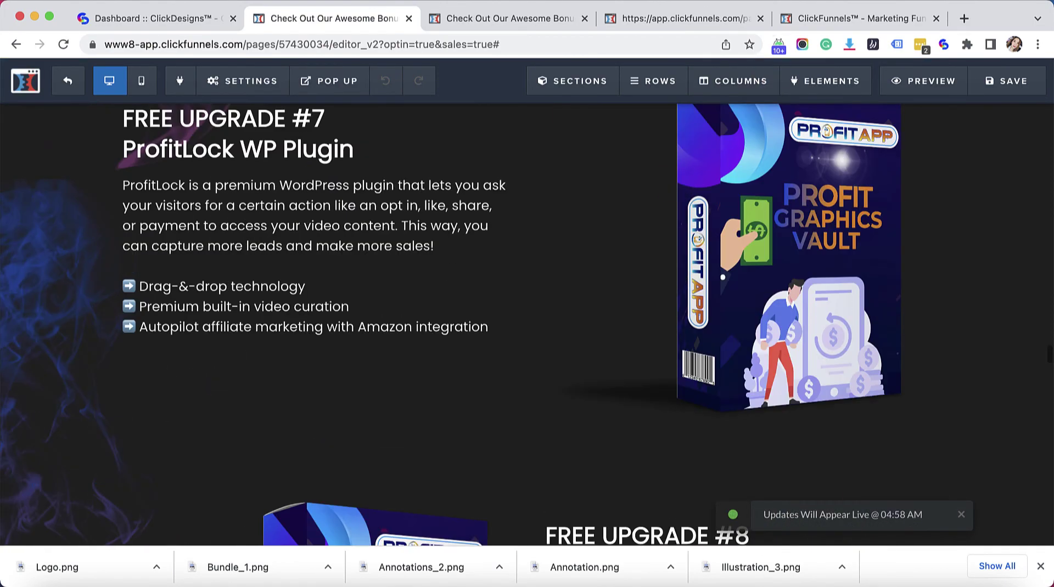
left_click(919, 74)
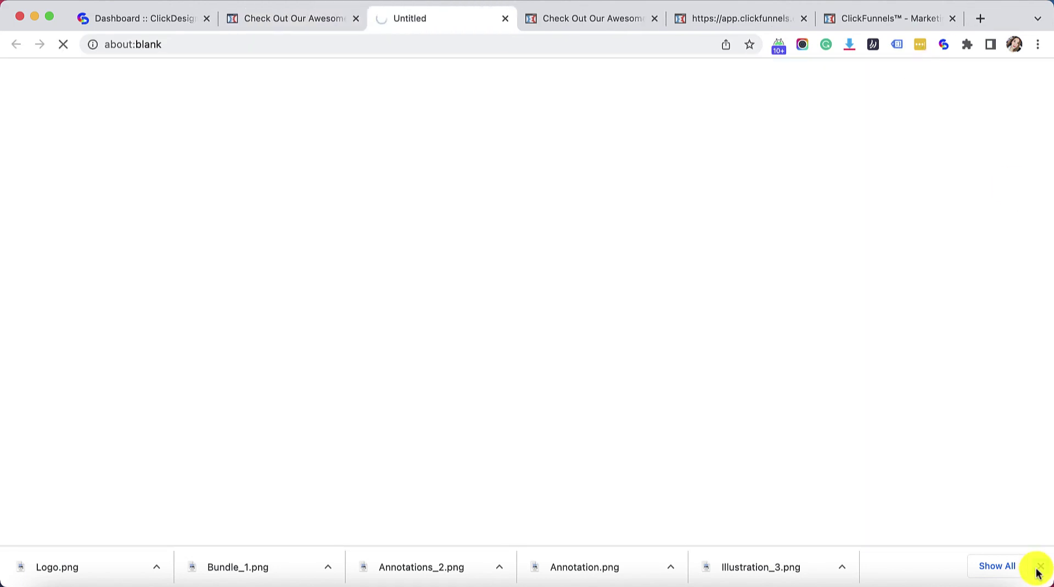
- Dismiss the downloads bar and scroll the preview from the headline through every free upgrade row
left_click(1039, 568)
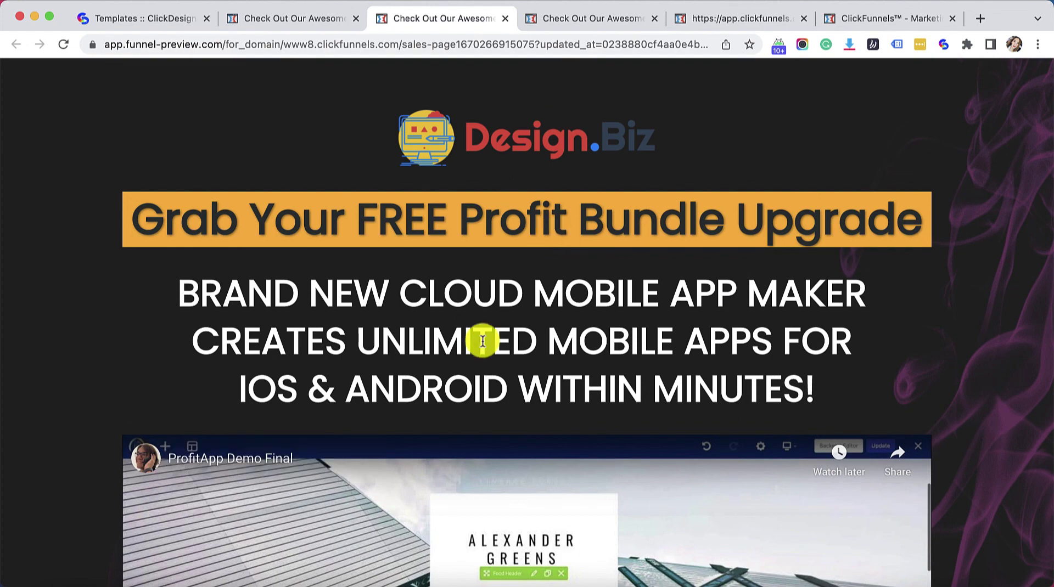
scroll(482, 341, "down", 15)
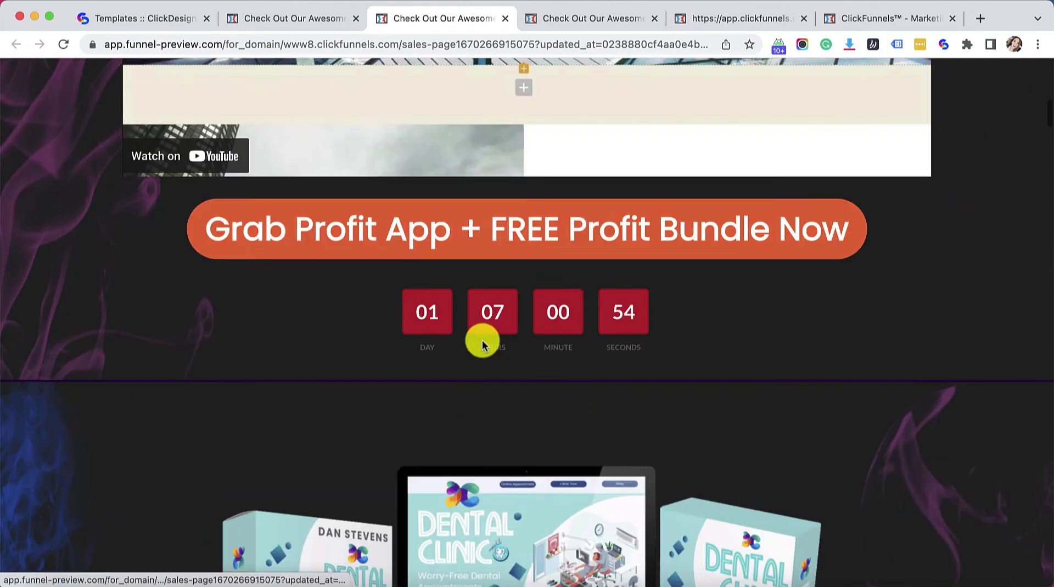
scroll(481, 345, "down", 5)
scroll(549, 351, "up", 2)
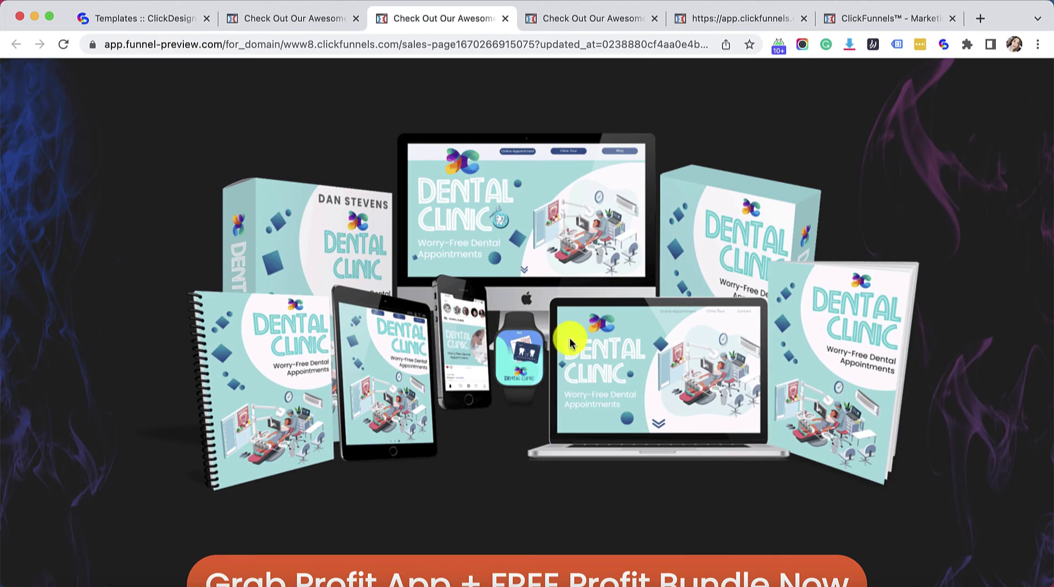
scroll(571, 343, "down", 20)
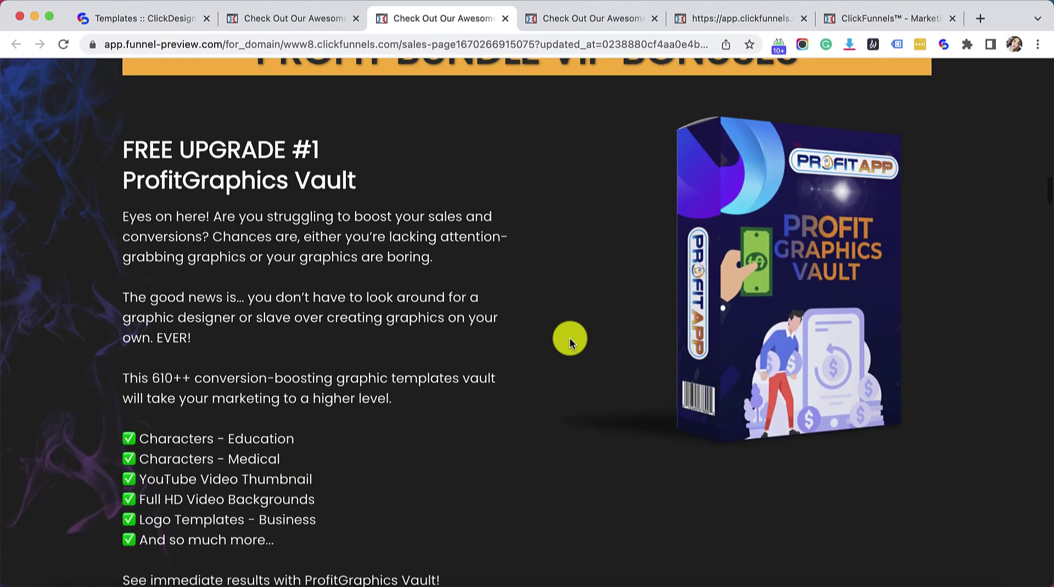
scroll(701, 355, "down", 20)
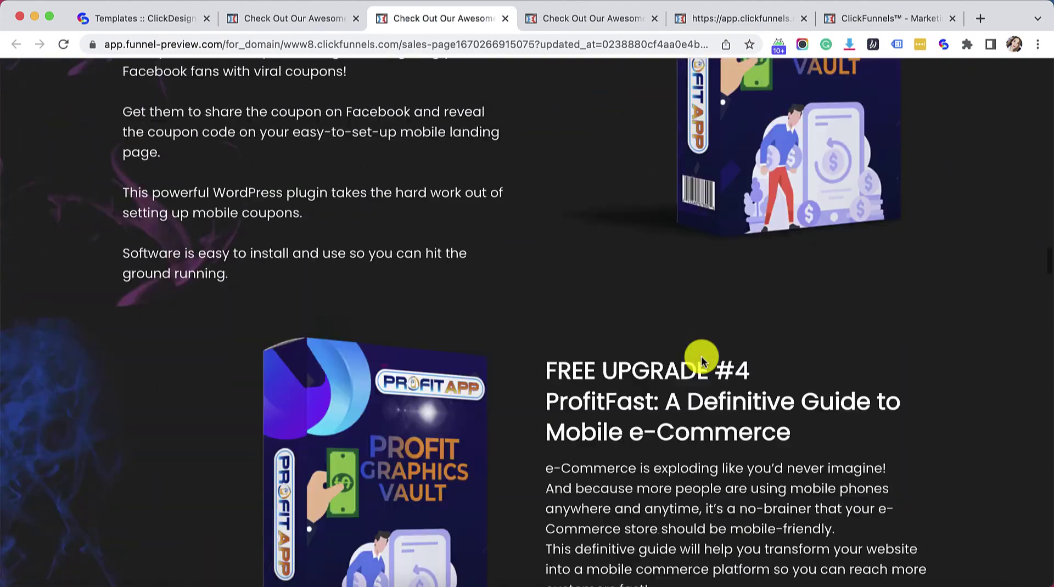
scroll(700, 360, "down", 20)
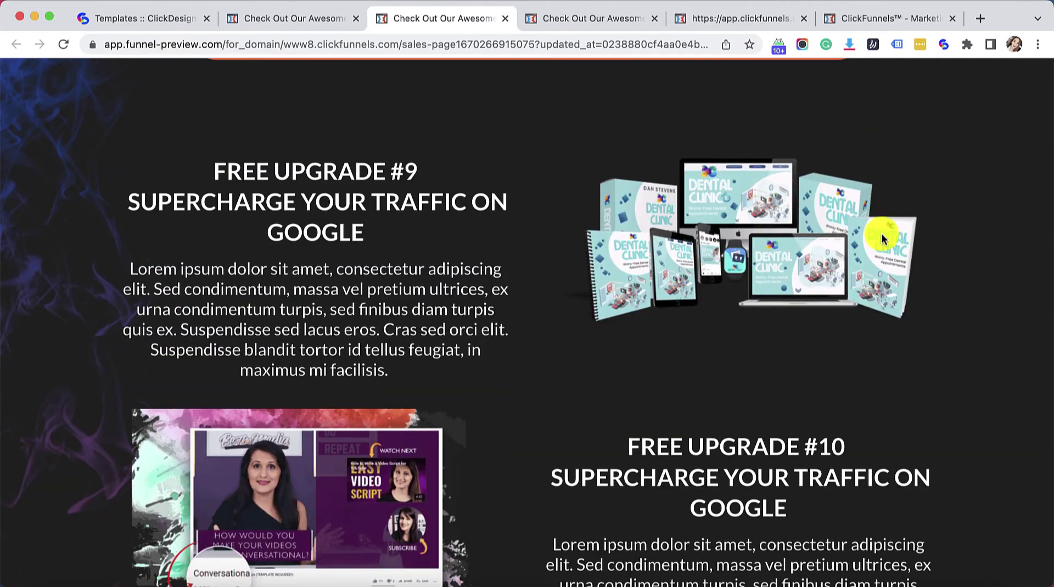
scroll(732, 297, "down", 3)
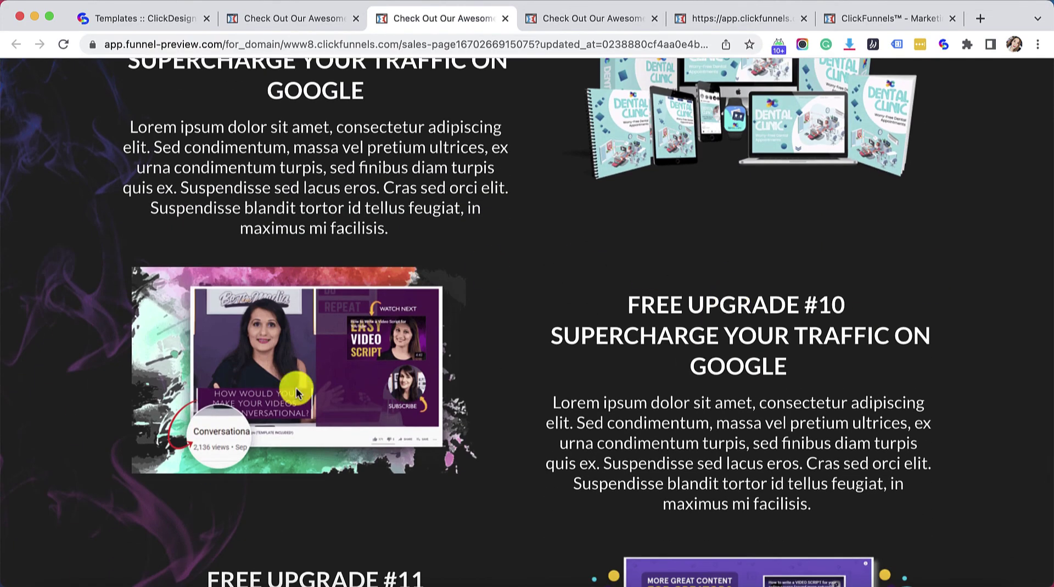
scroll(377, 420, "down", 7)
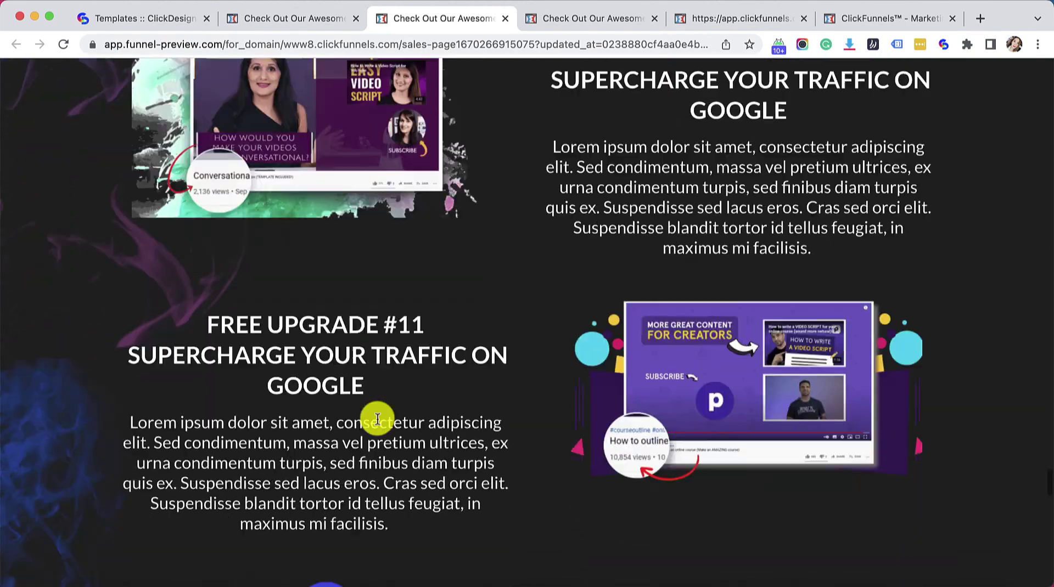
scroll(635, 376, "down", 7)
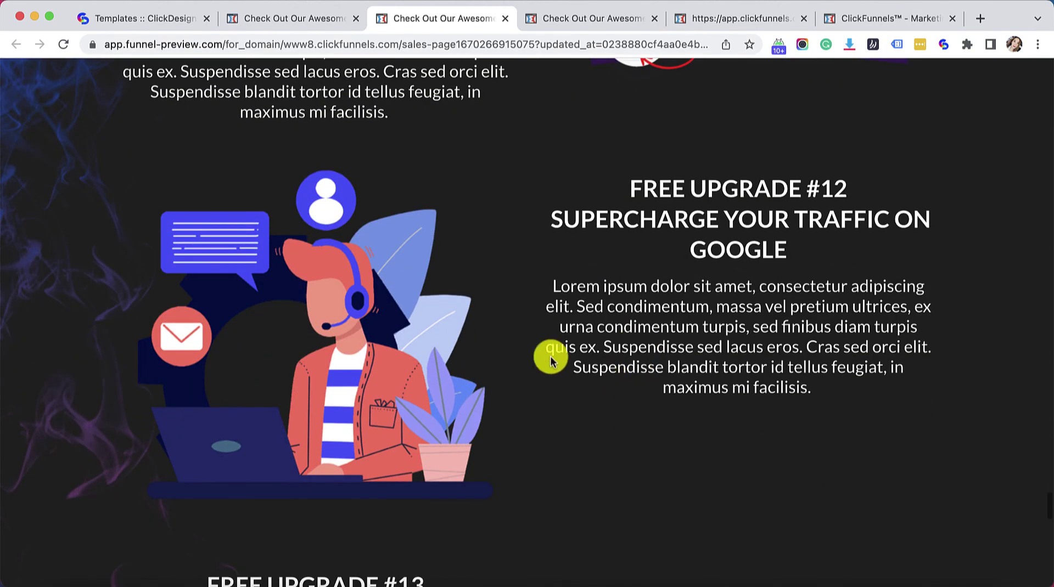
scroll(415, 331, "down", 10)
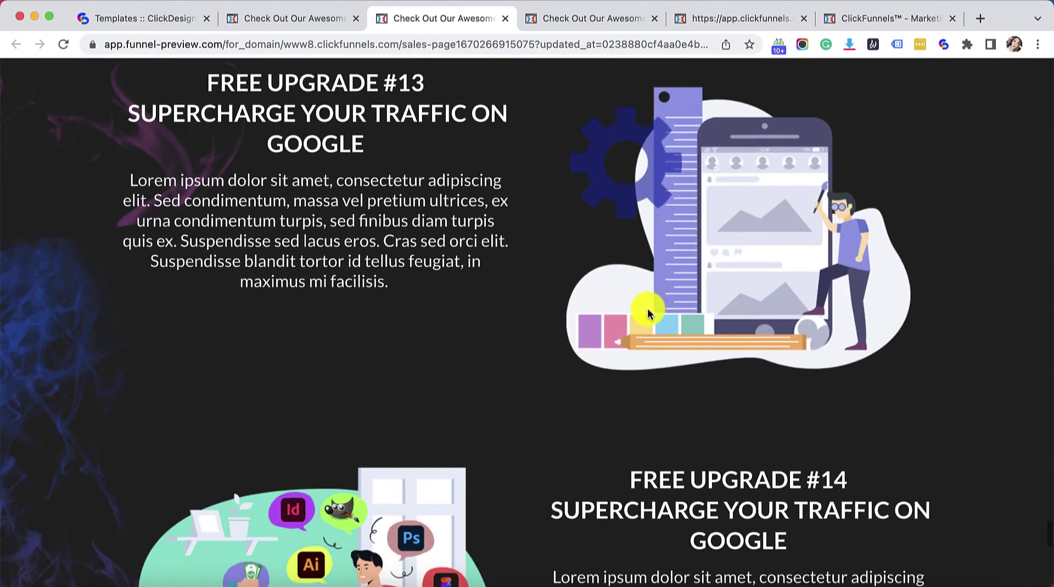
scroll(647, 308, "down", 6)
scroll(356, 331, "down", 3)
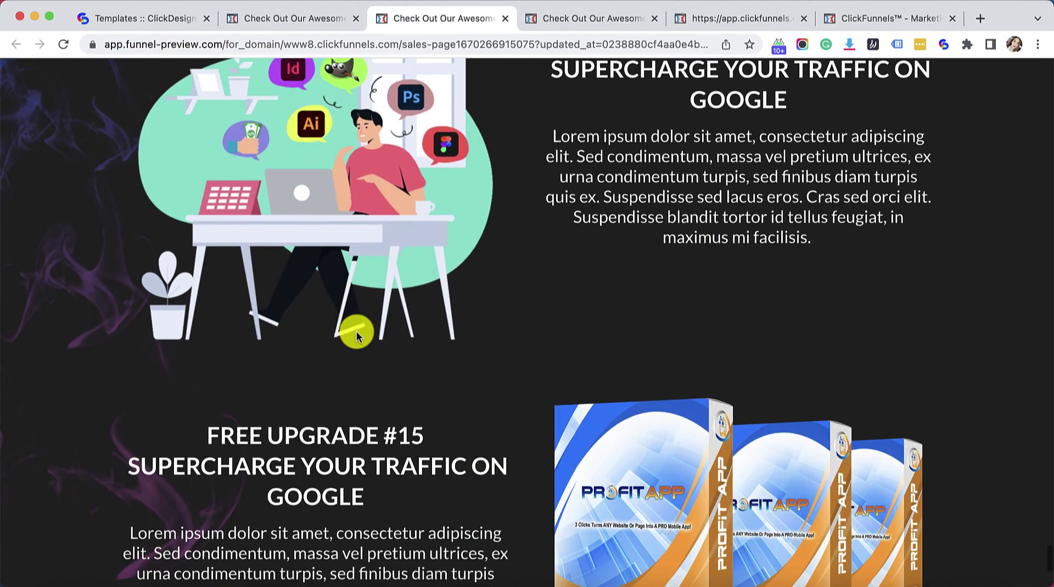
scroll(357, 331, "down", 5)
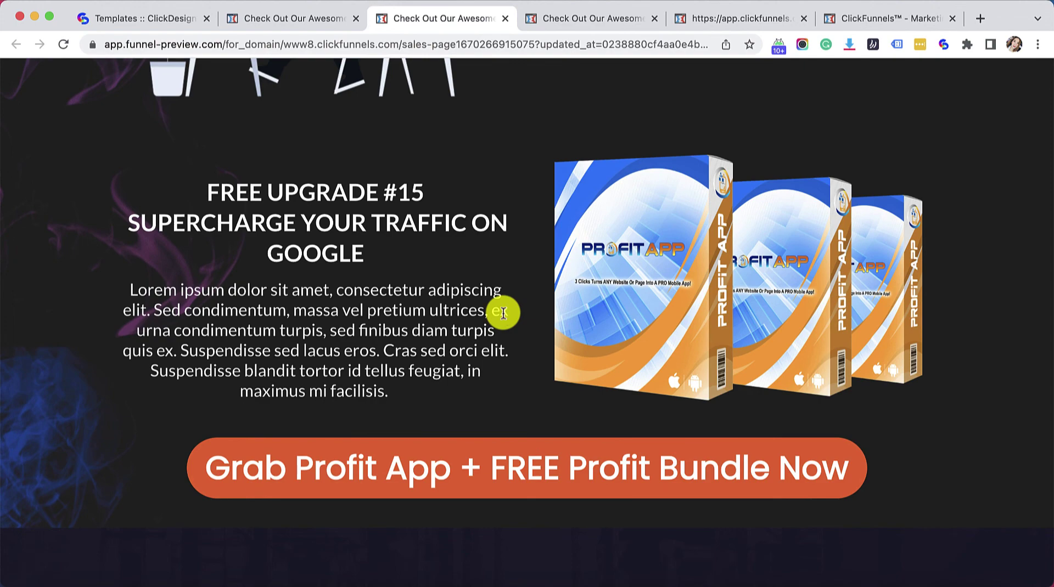
scroll(503, 313, "up", 20)
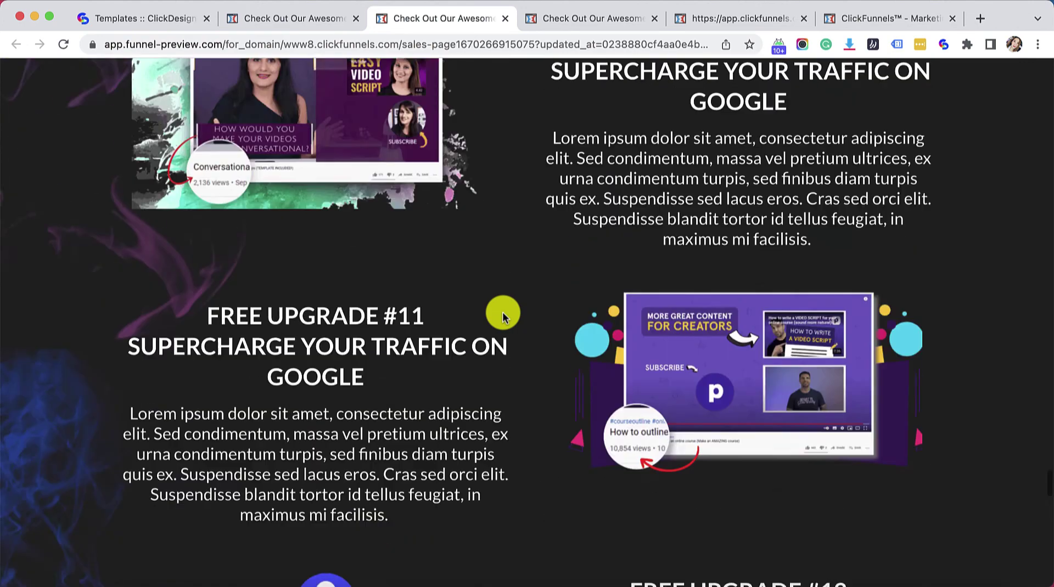